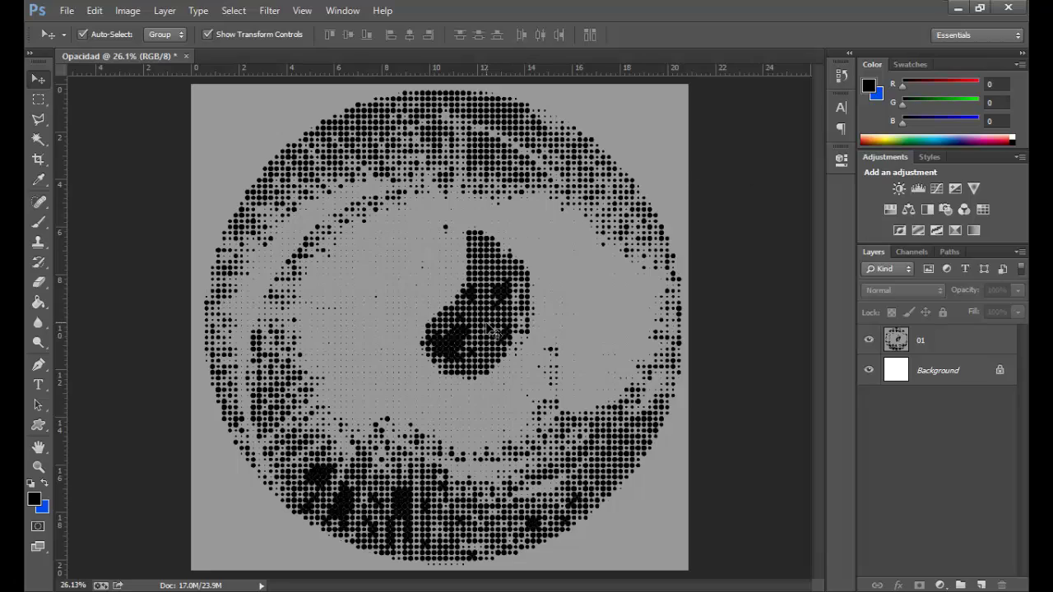
Zoom in and out on the halftone-circle eye model in Rhino.
alt+scroll(491, 331, up, 3)
alt+scroll(491, 331, up, 3)
alt+scroll(491, 331, down, 5)
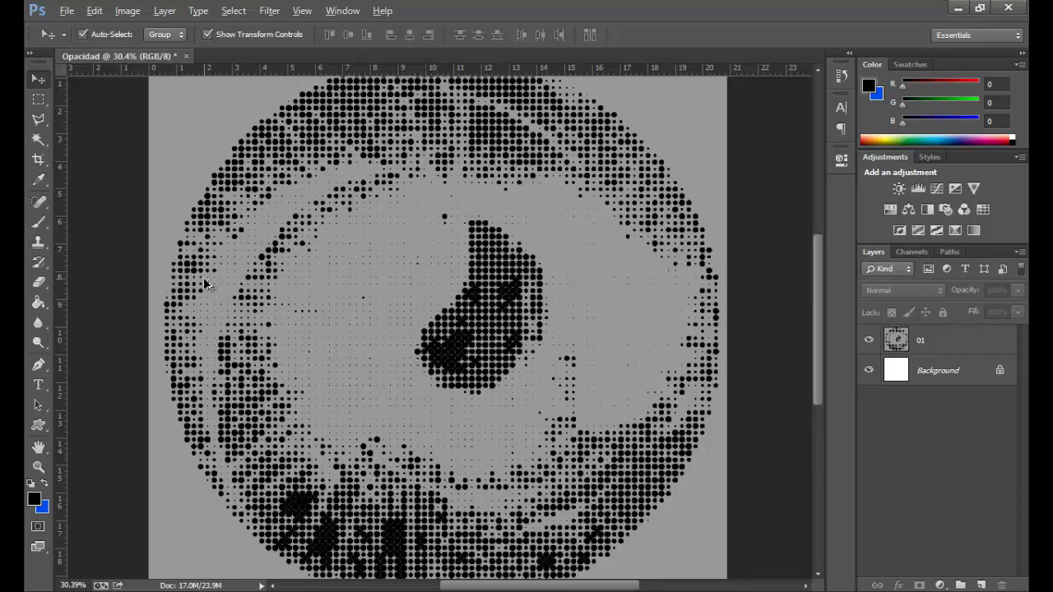
alt+scroll(203, 277, up, 5)
alt+scroll(330, 230, down, 4)
alt+scroll(411, 198, down, 2)
alt+scroll(475, 164, down, 2)
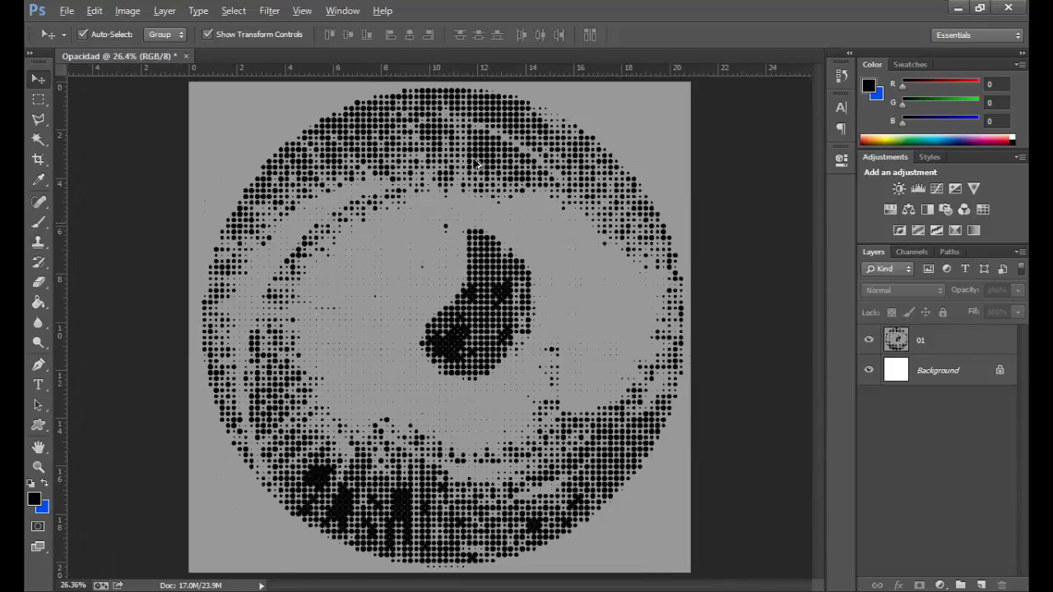
alt+scroll(475, 165, up, 2)
alt+scroll(460, 156, down, 2)
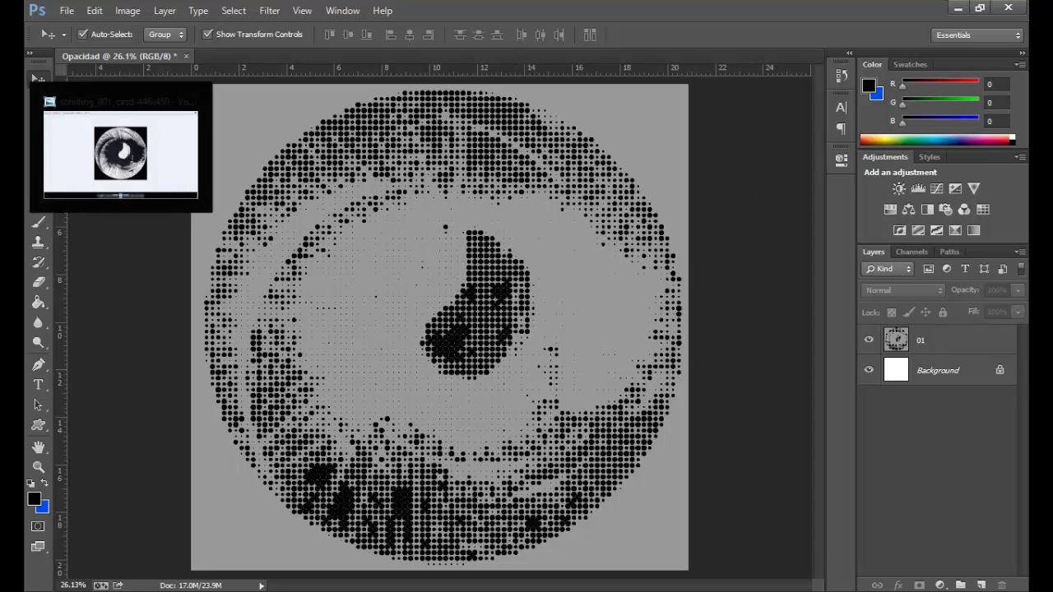
View the original black-and-white eye photo in Windows Photo Viewer, then close it.
click(129, 141)
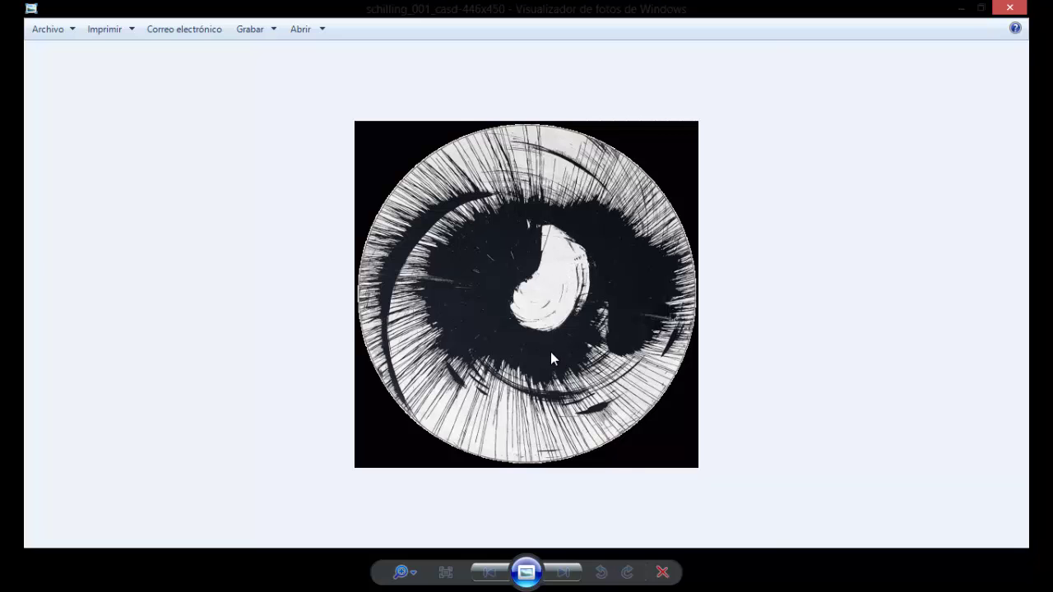
scroll(550, 353, up, 1)
scroll(550, 358, down, 1)
click(961, 8)
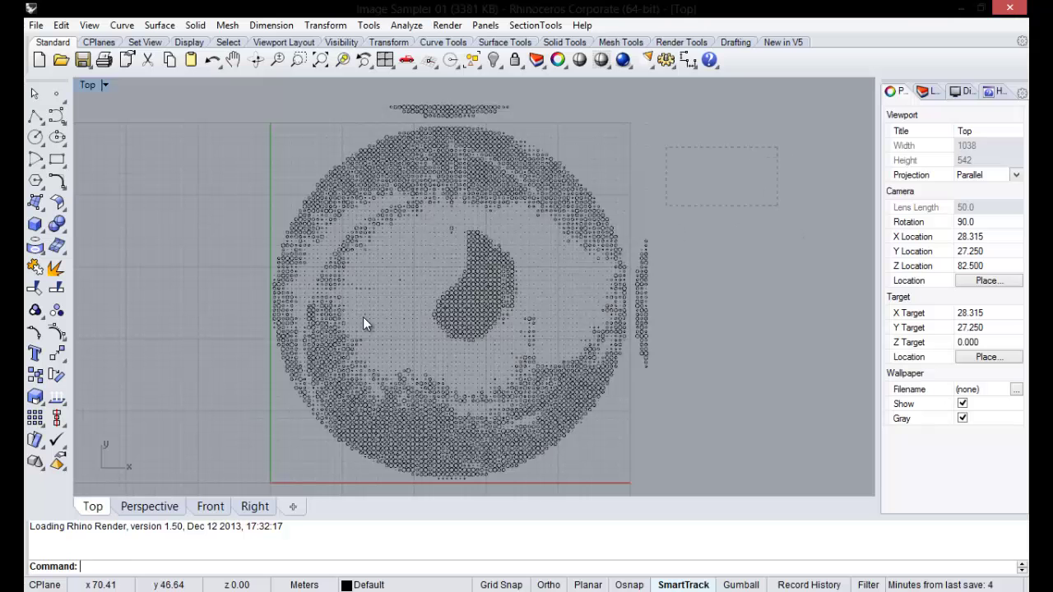
Select all 7744 halftone circle curves and delete them, leaving the Top view an empty grid.
key(ctrl+a)
click(792, 228)
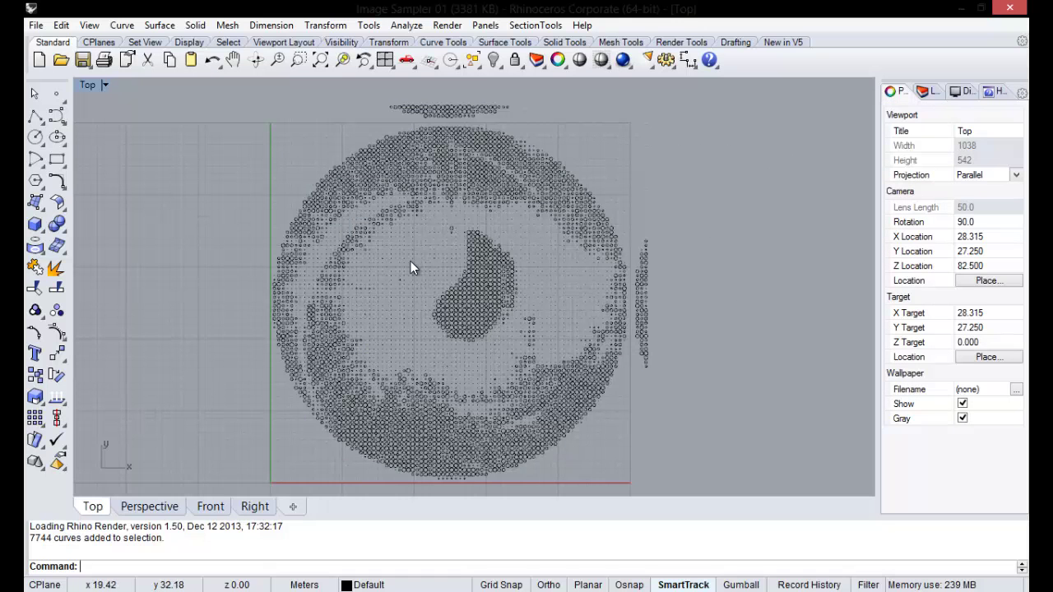
scroll(411, 261, down, 1)
scroll(423, 177, up, 3)
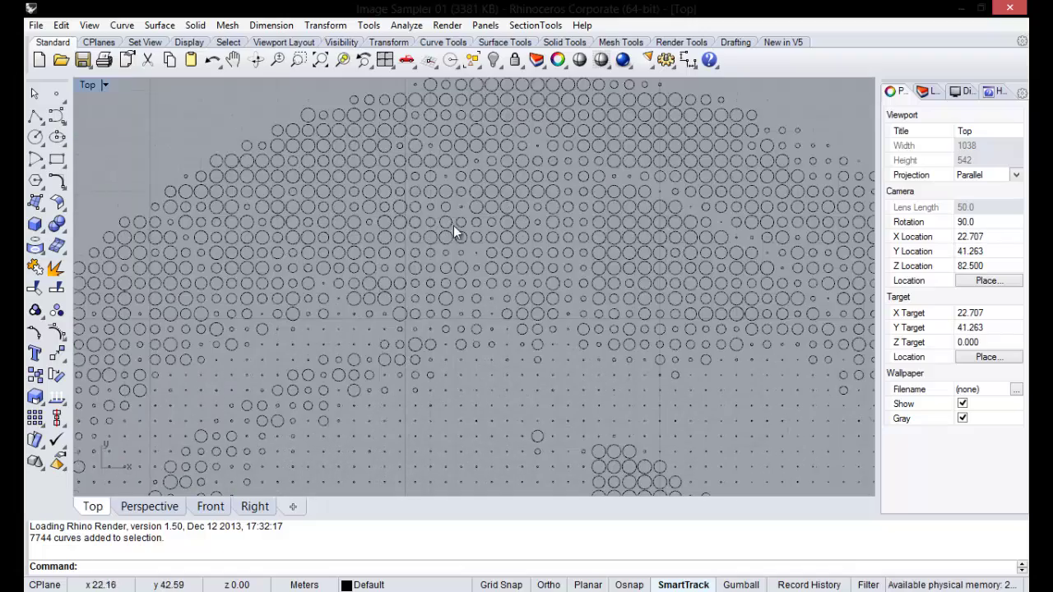
scroll(457, 224, down, 2)
scroll(526, 325, up, 2)
scroll(378, 233, down, 2)
scroll(281, 249, up, 2)
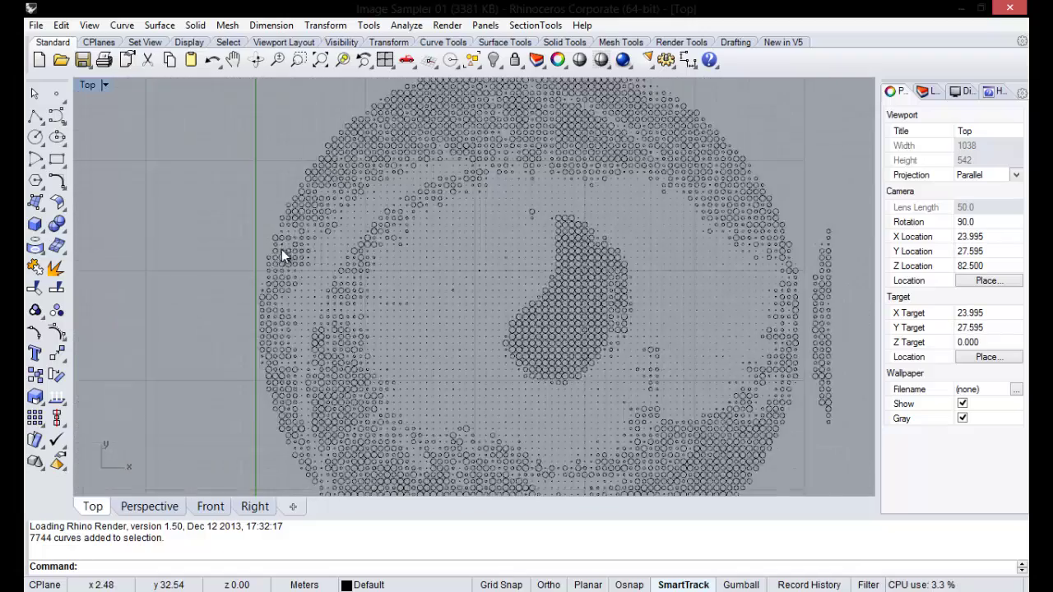
scroll(269, 190, up, 1)
scroll(271, 247, down, 2)
scroll(320, 244, up, 2)
scroll(308, 242, down, 2)
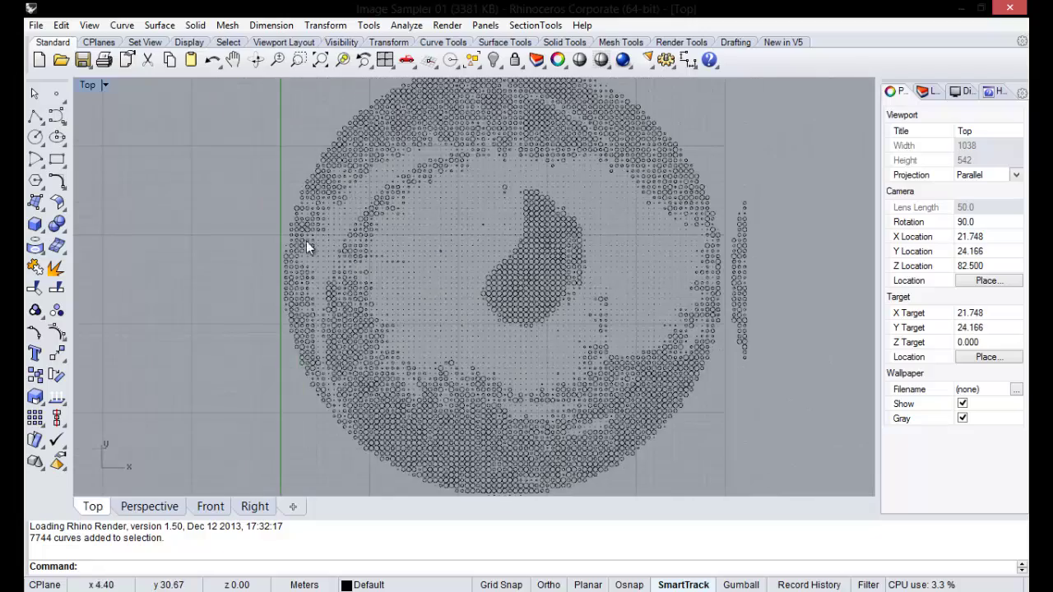
scroll(400, 254, up, 2)
scroll(364, 282, down, 2)
scroll(411, 228, up, 2)
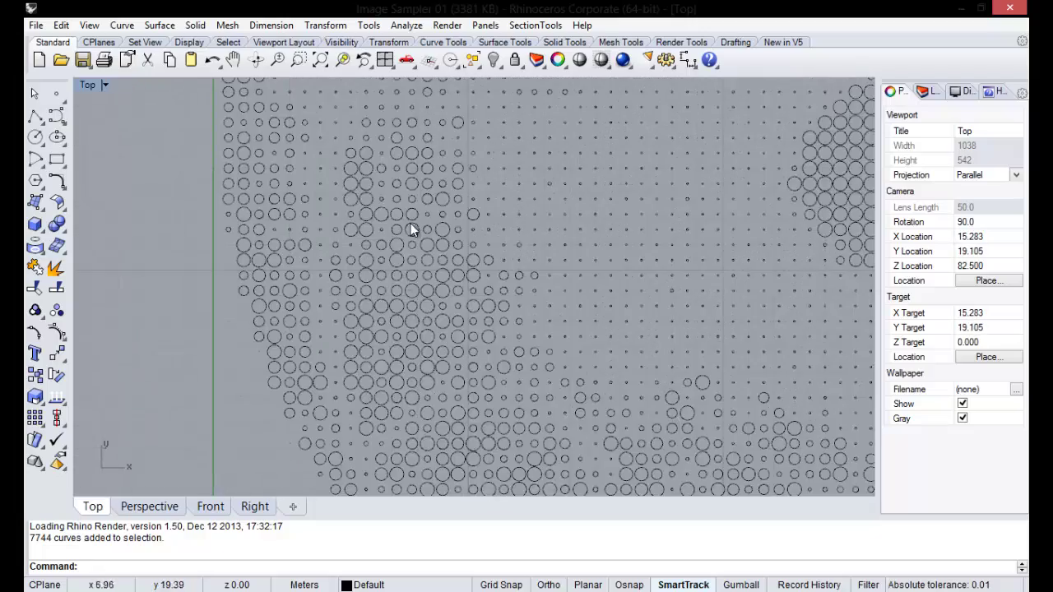
scroll(384, 286, down, 1)
scroll(384, 286, down, 2)
scroll(439, 311, up, 2)
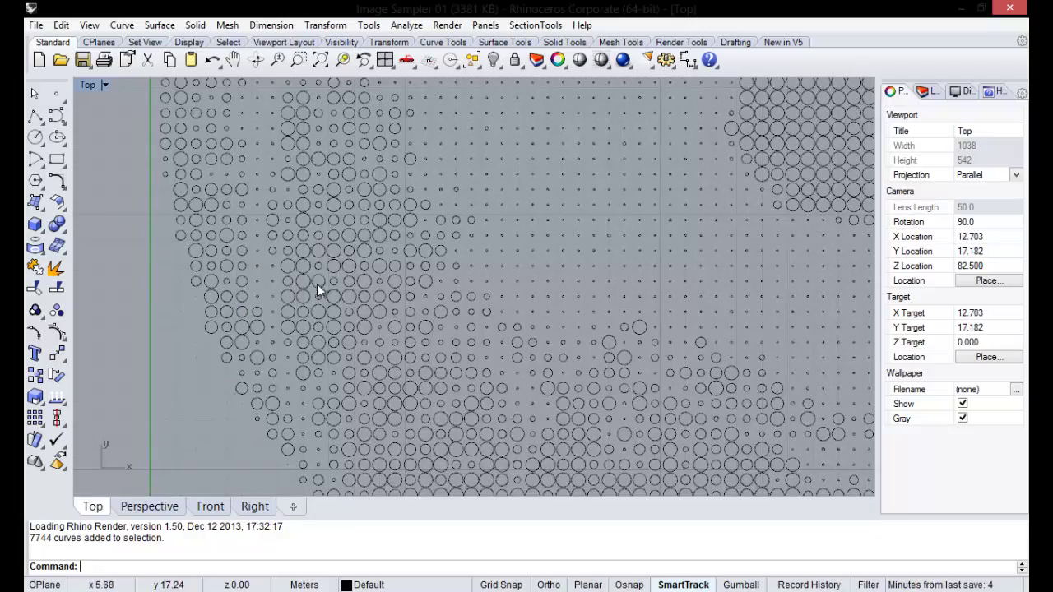
scroll(317, 288, down, 2)
scroll(369, 298, down, 2)
scroll(452, 265, up, 2)
scroll(414, 227, down, 2)
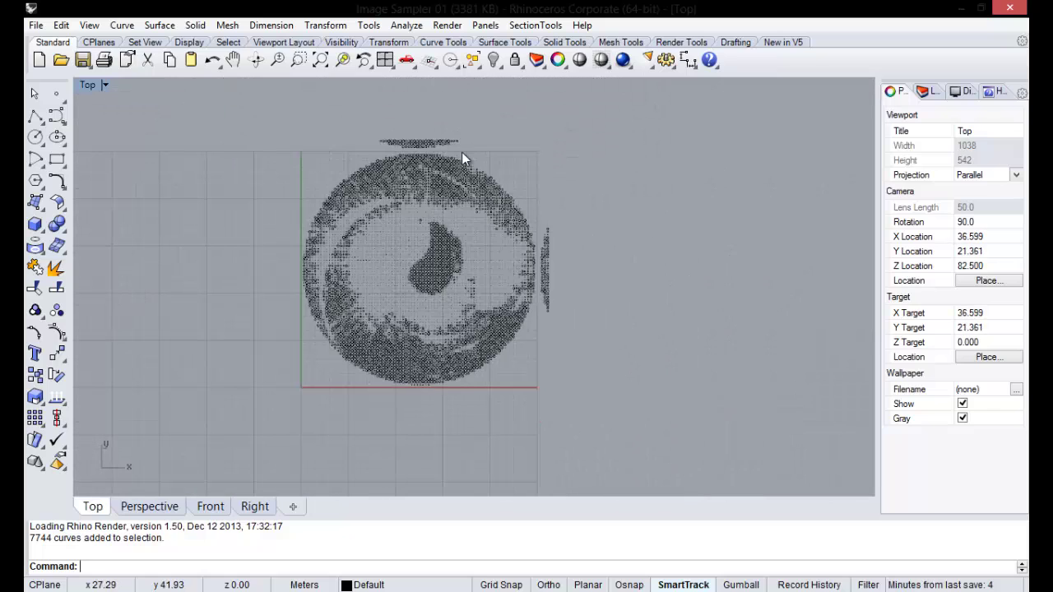
scroll(466, 155, down, 1)
key(ctrl+a)
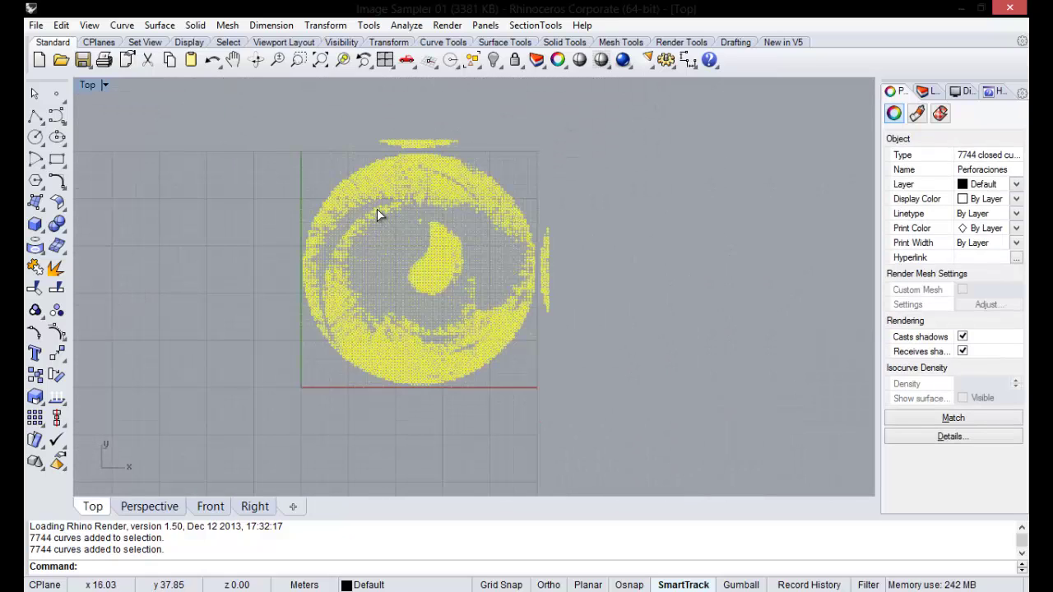
key(Delete)
scroll(385, 251, down, 2)
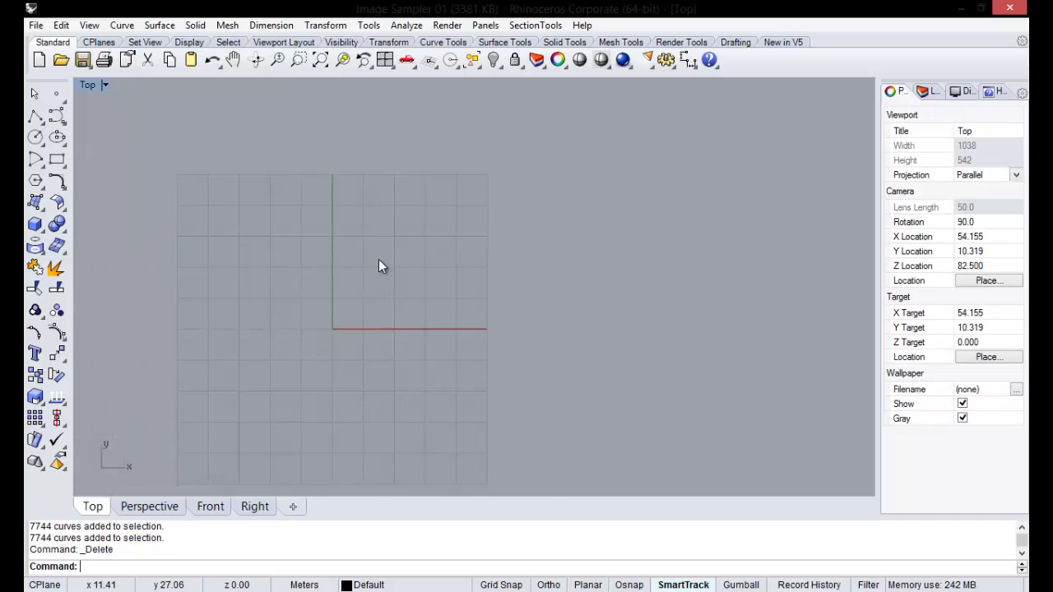
scroll(380, 247, up, 2)
scroll(343, 205, up, 3)
scroll(352, 209, down, 1)
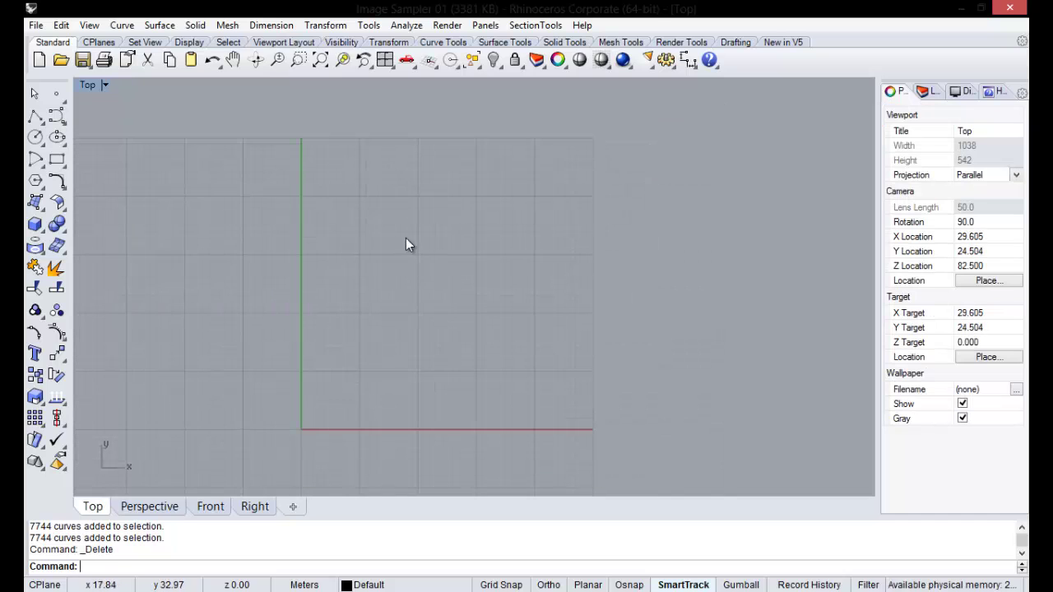
scroll(406, 242, up, 1)
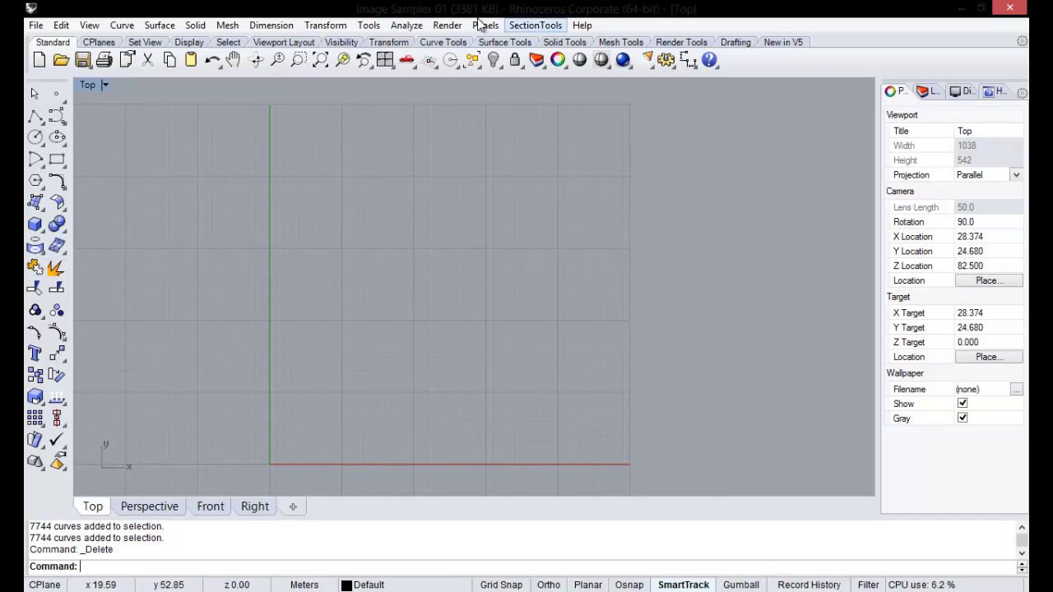
click(36, 25)
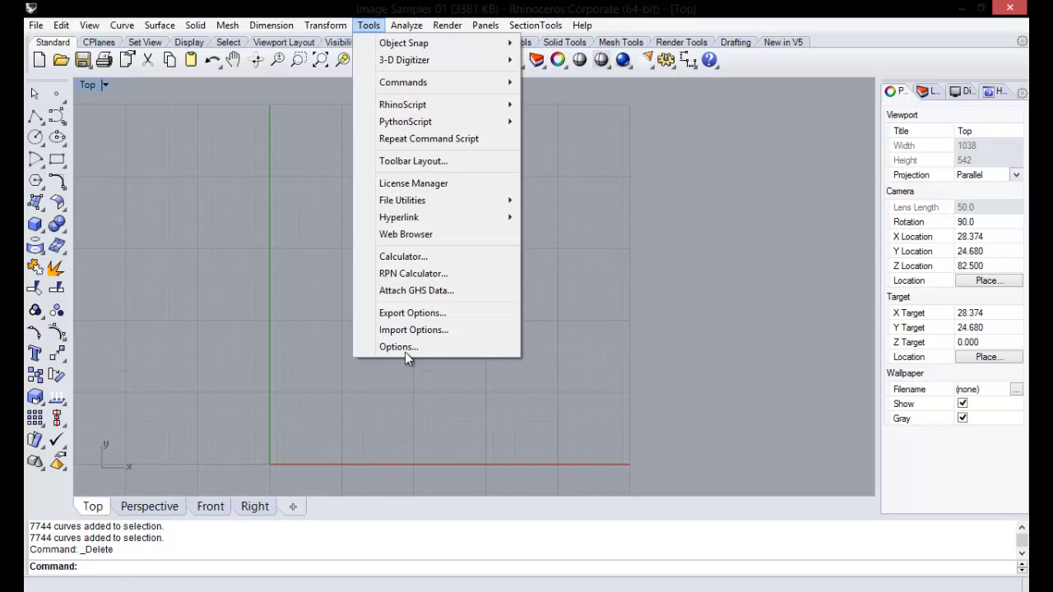
click(404, 347)
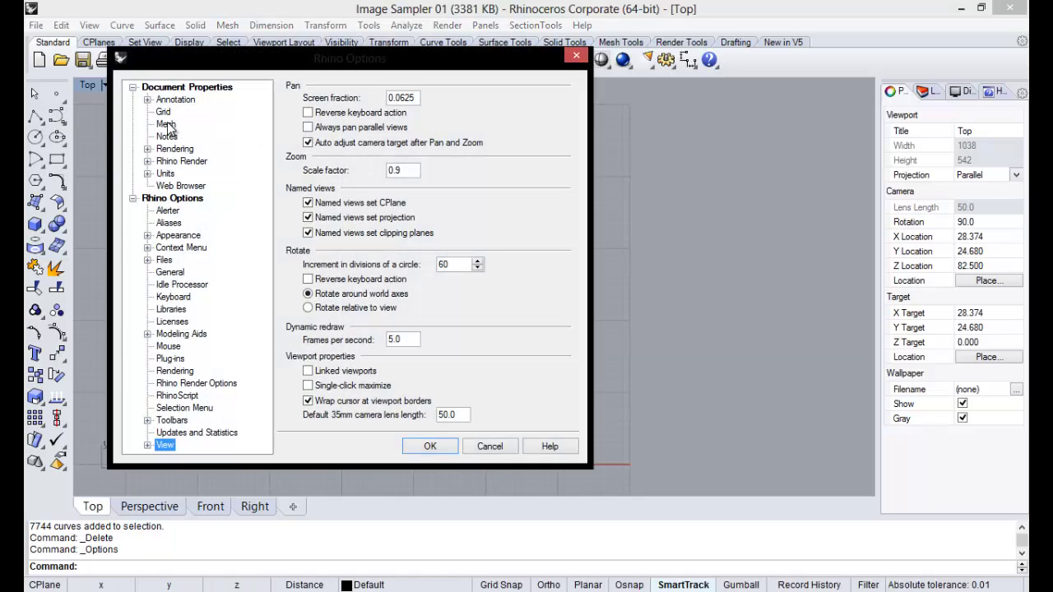
click(166, 174)
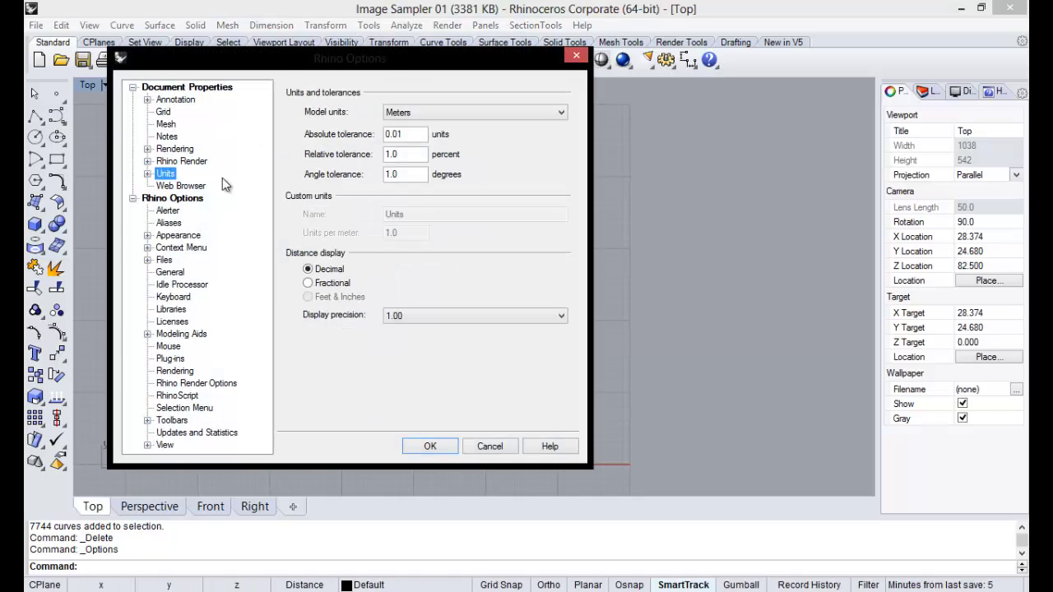
drag(378, 56, 465, 61)
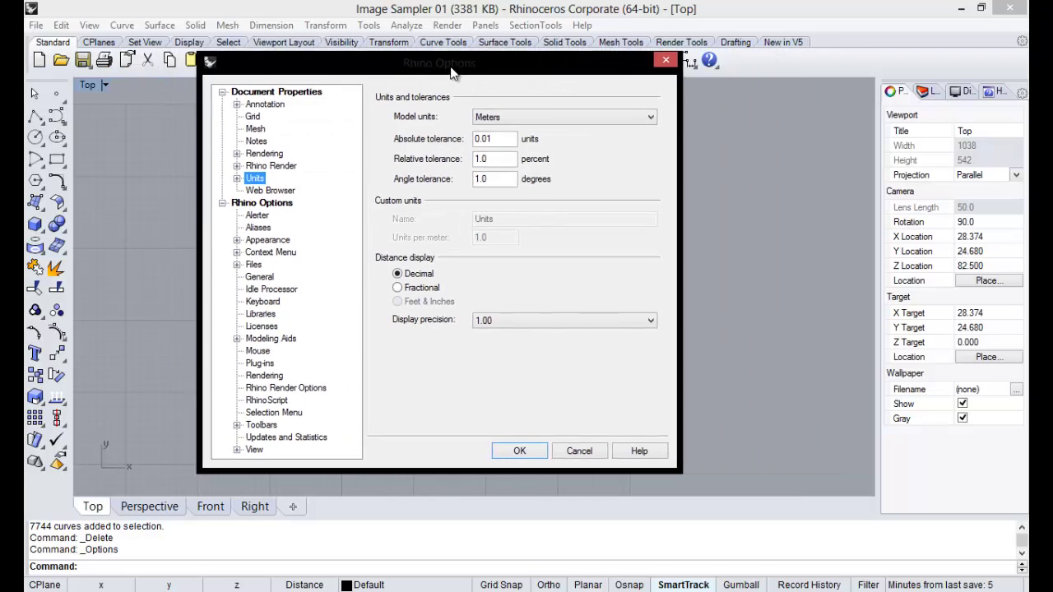
click(511, 119)
click(485, 166)
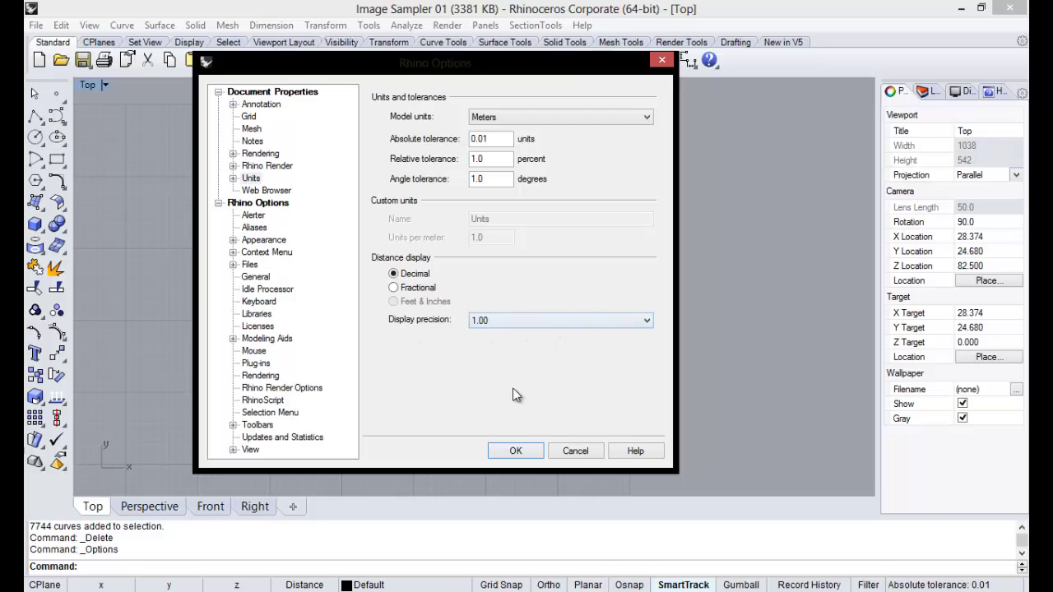
click(515, 454)
Start the Grasshopper plug-in by entering 'Grass' at the Rhino command prompt.
drag(212, 216, 578, 444)
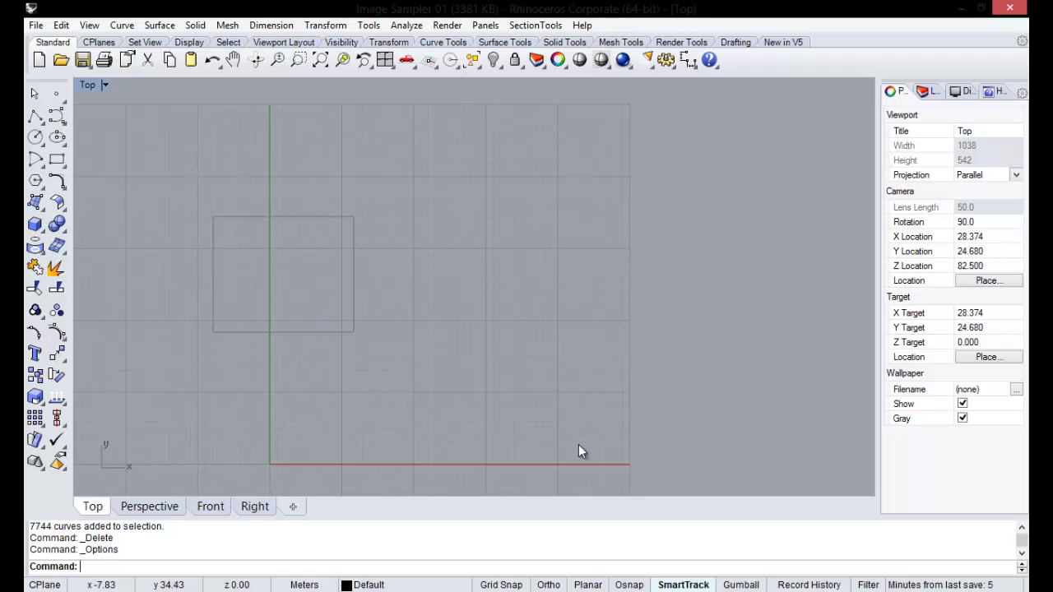
text(G)
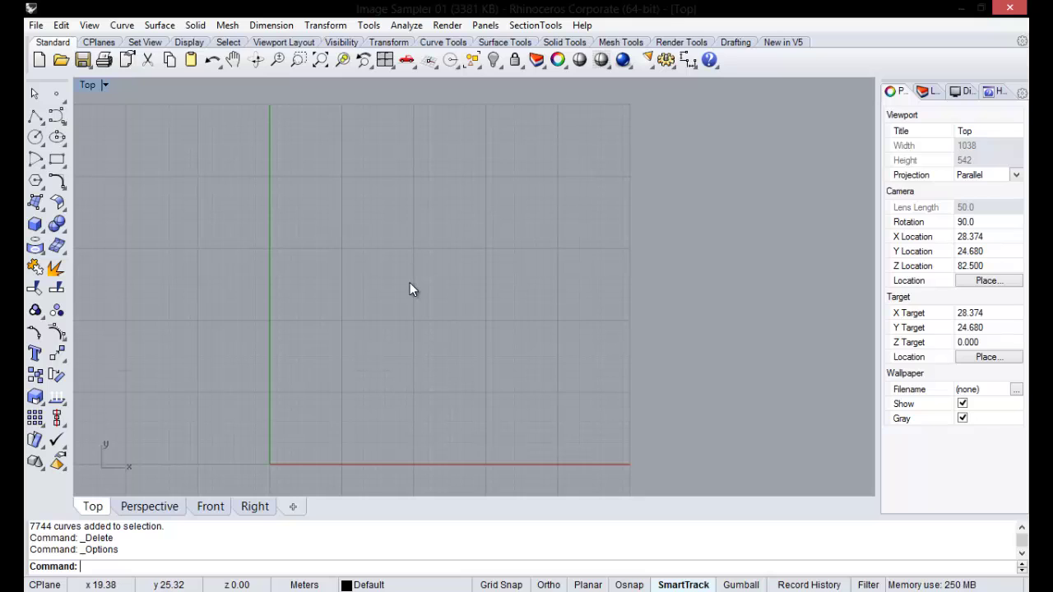
text(rasshopper)
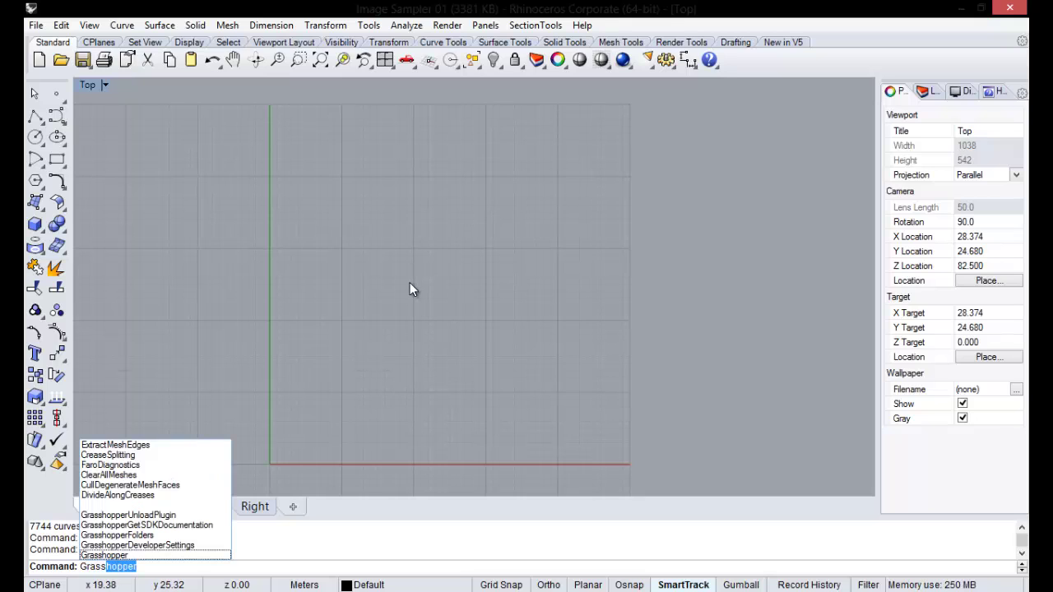
click(138, 559)
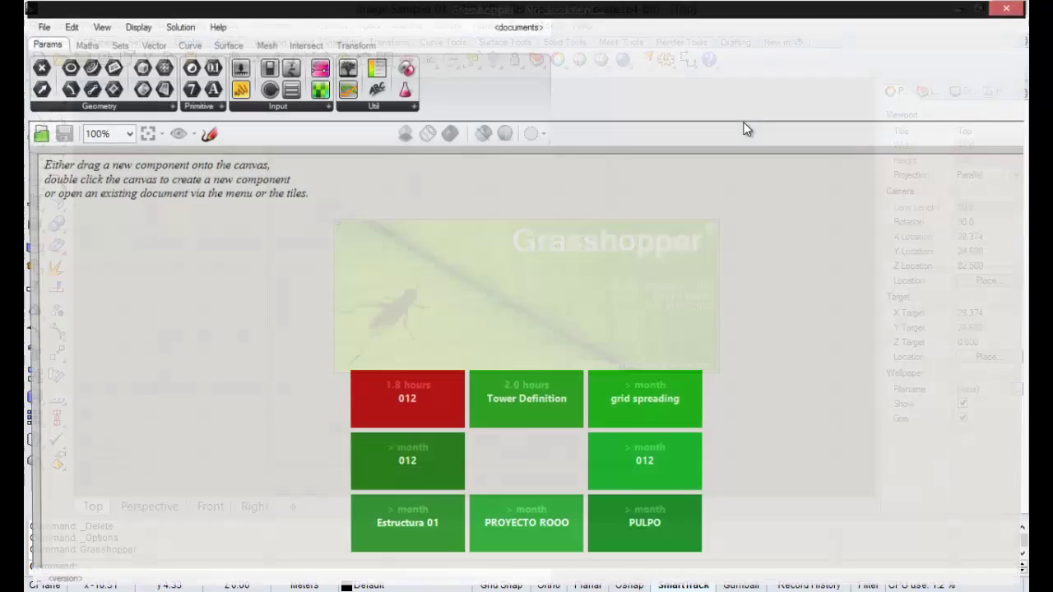
Dock Grasshopper on the right half and pan Rhino's Top view so the origin sits lower left.
key(super+Right)
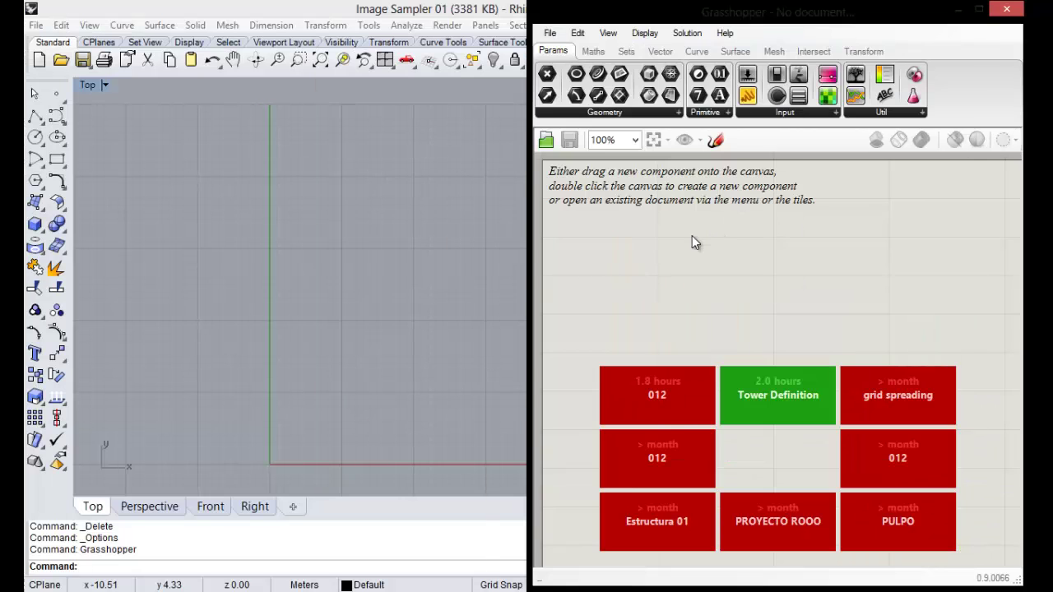
scroll(695, 247, down, 2)
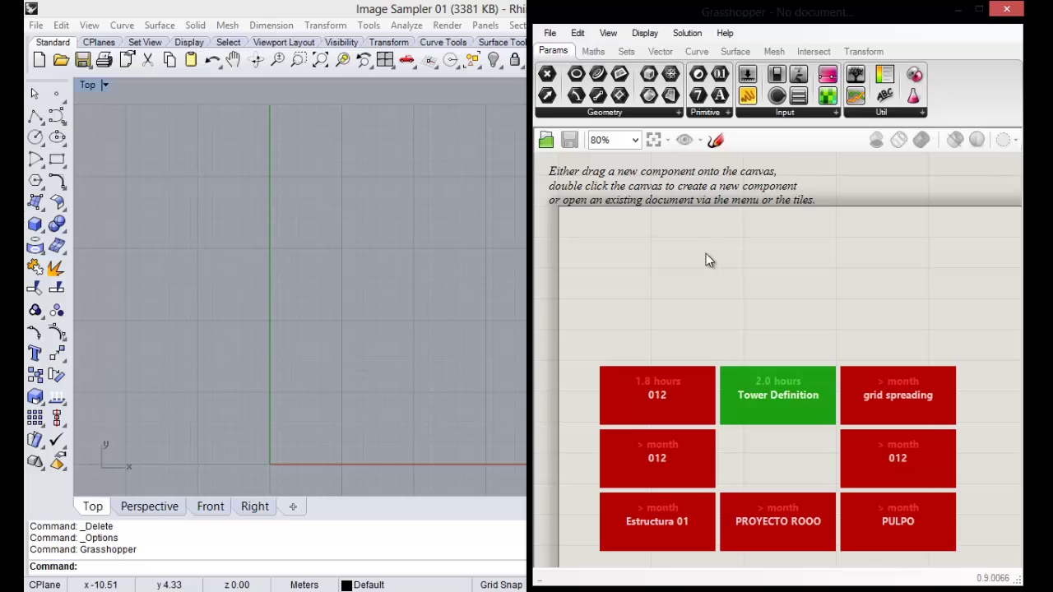
drag(706, 260, 670, 247)
right_drag(353, 274, 204, 264)
scroll(303, 275, up, 2)
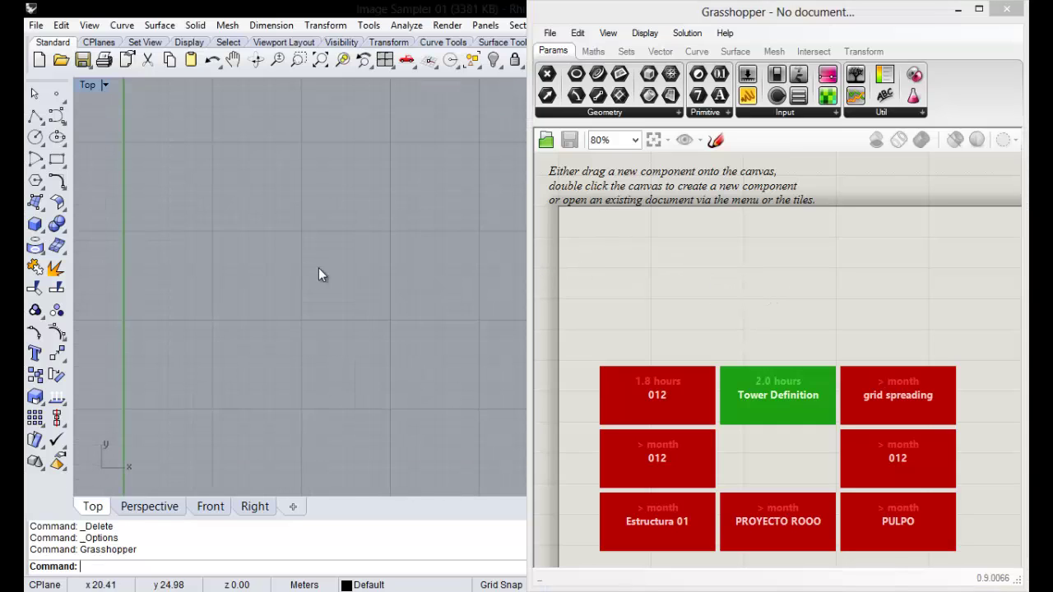
scroll(318, 276, down, 1)
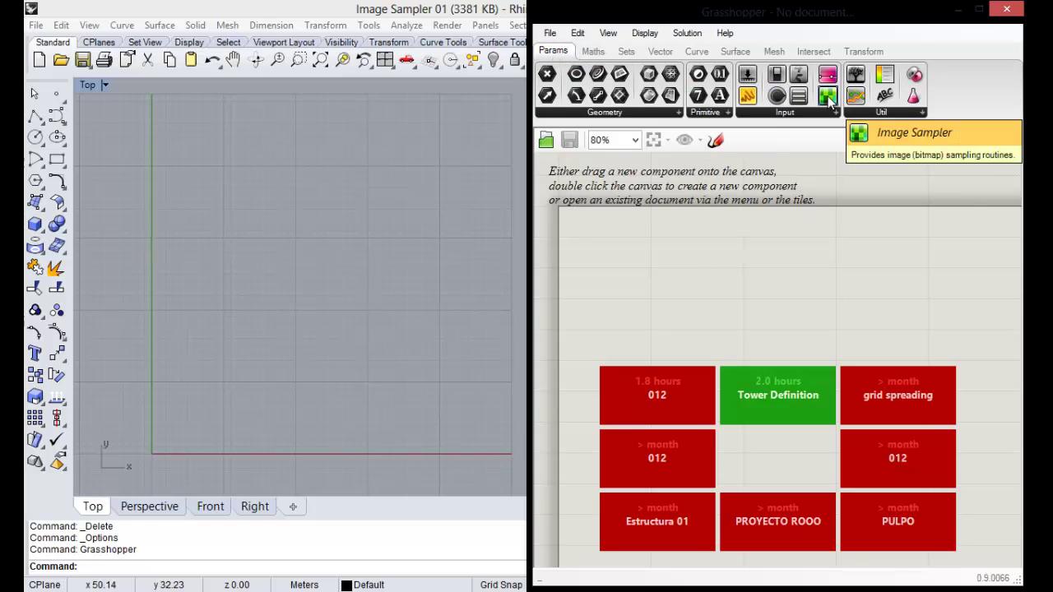
mouse_move(829, 99)
mouse_down()
mouse_move(819, 145)
mouse_move(761, 264)
mouse_up()
scroll(760, 277, down, 3)
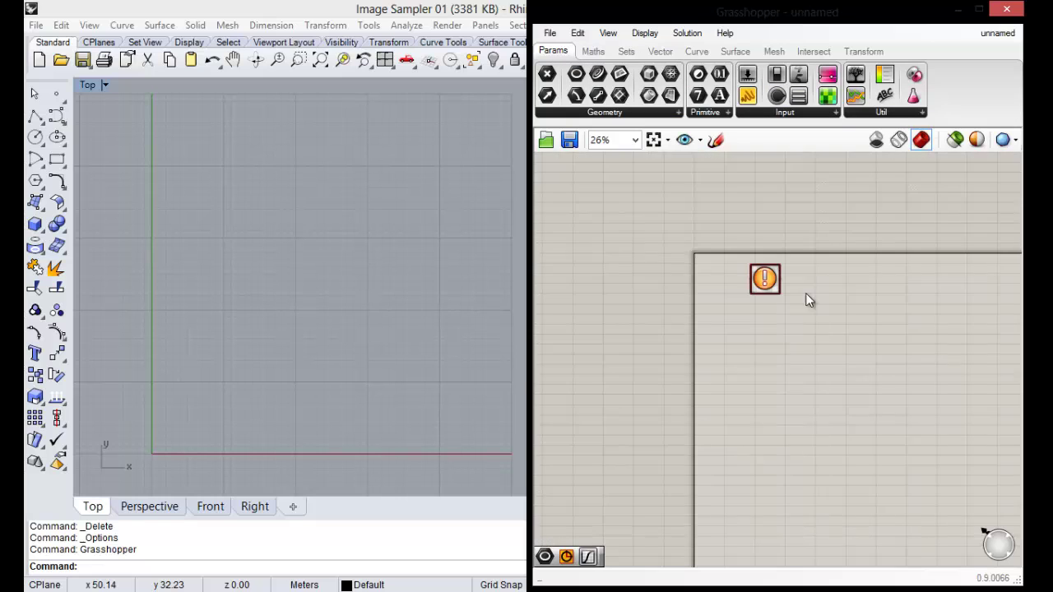
scroll(802, 298, up, 5)
scroll(790, 272, down, 2)
scroll(769, 254, up, 1)
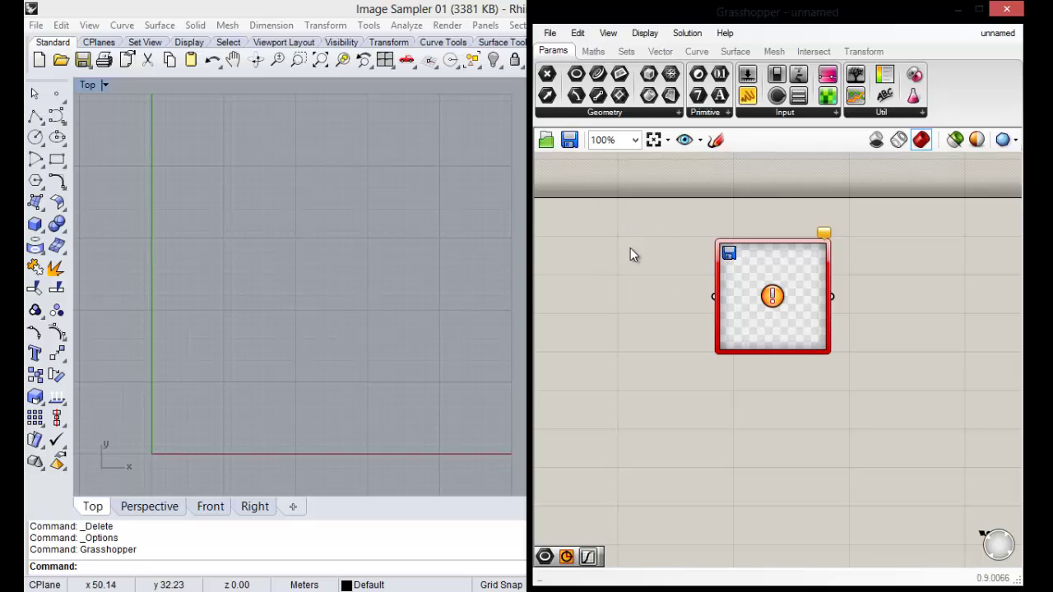
double_click(631, 247)
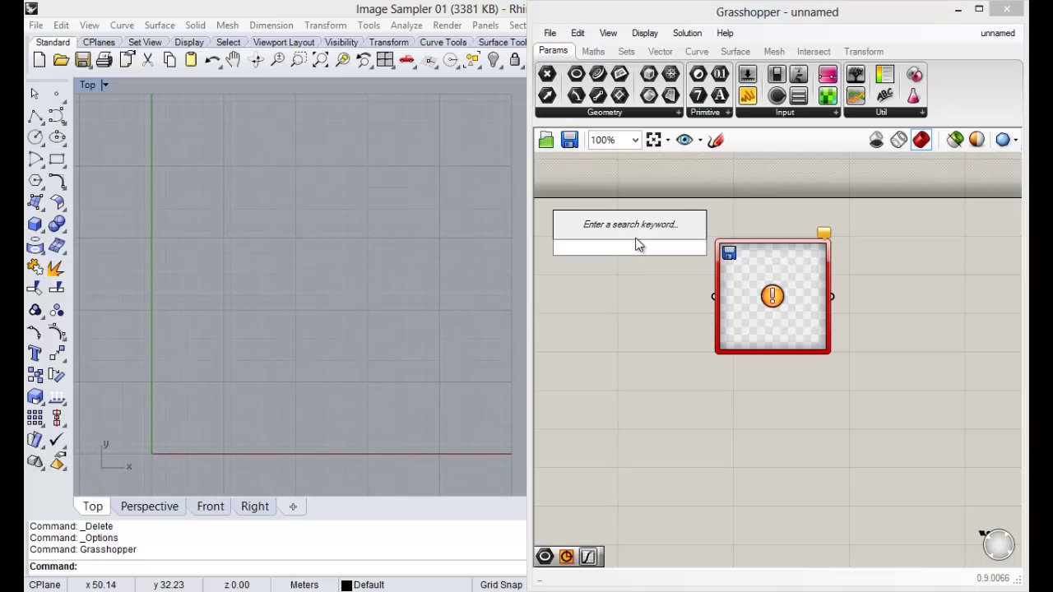
text(image)
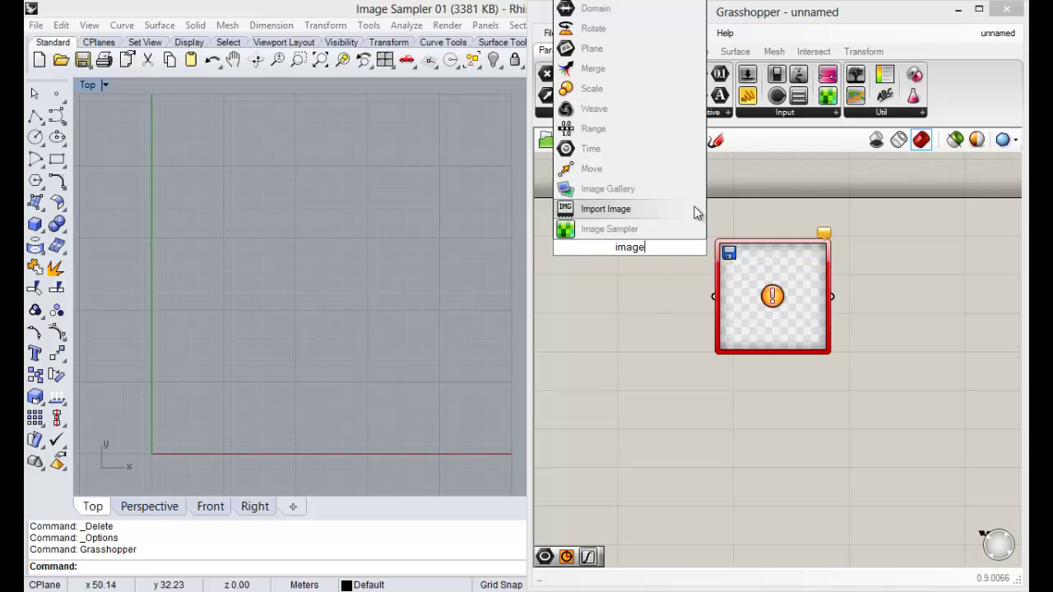
click(610, 229)
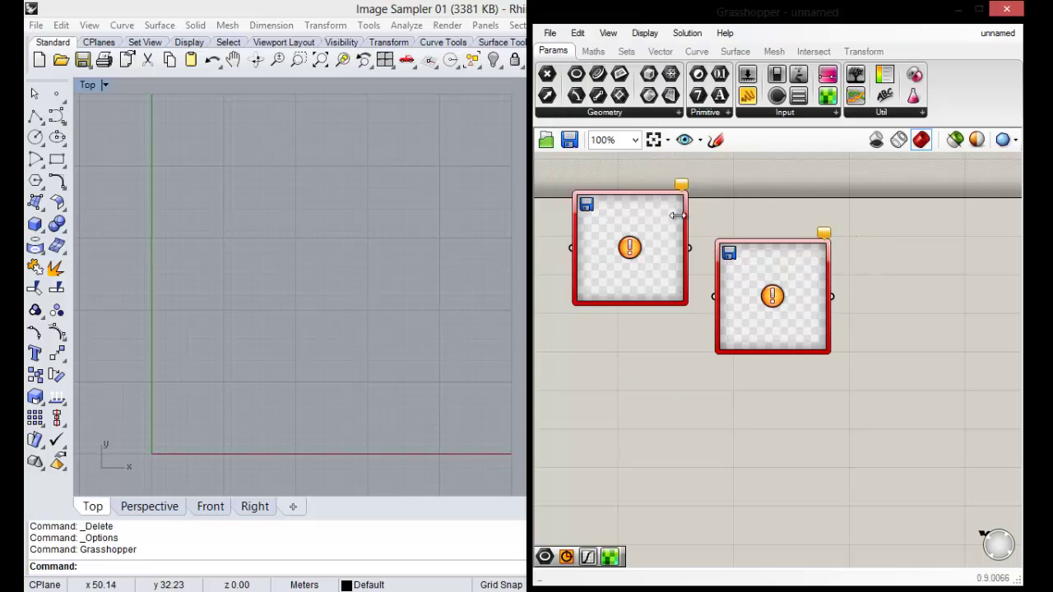
drag(665, 216, 669, 299)
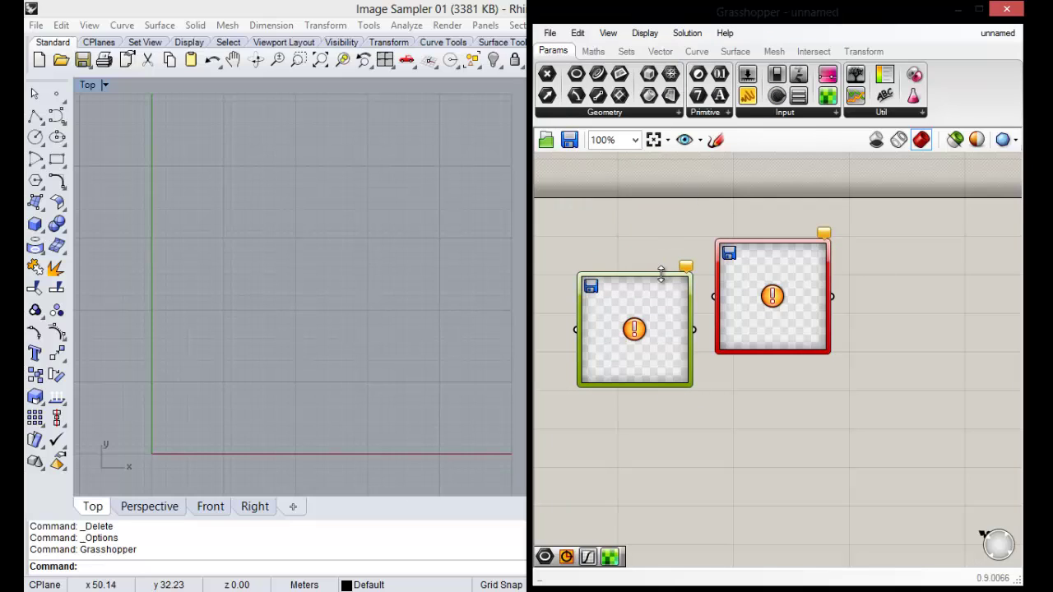
key(Delete)
scroll(725, 257, down, 3)
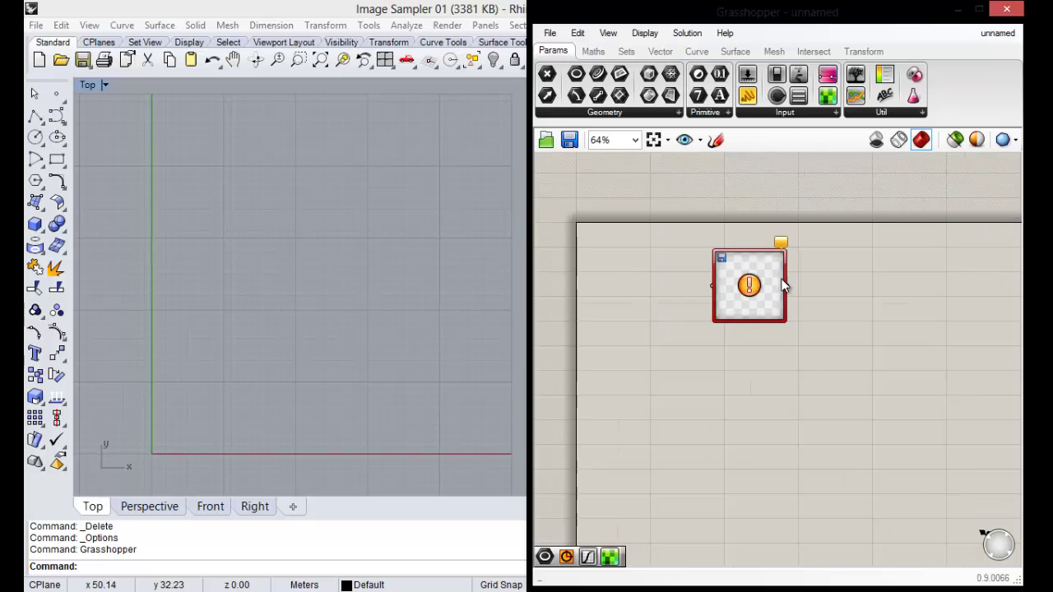
scroll(762, 251, up, 3)
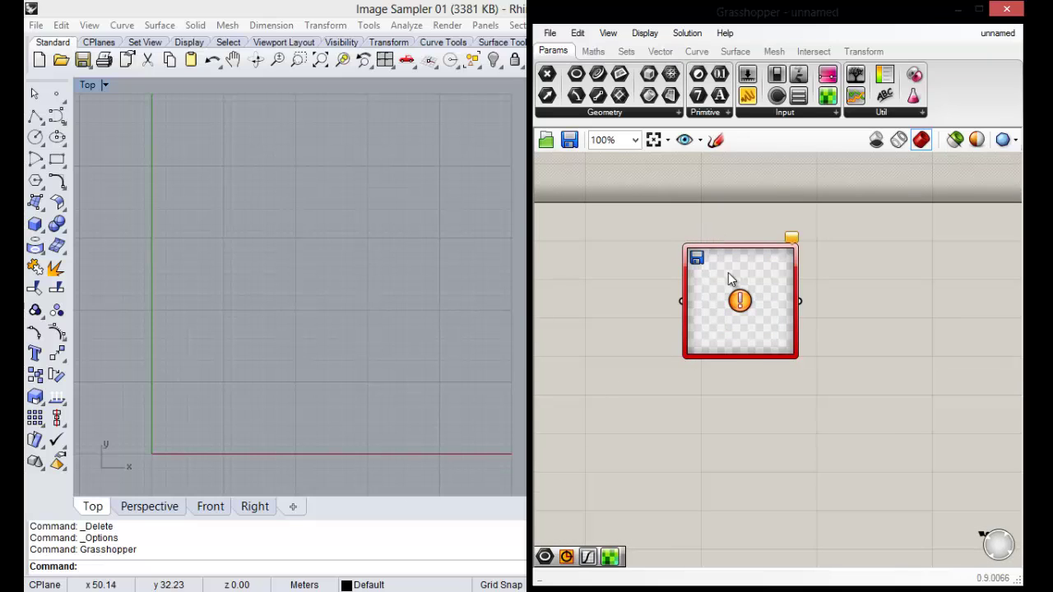
click(734, 282)
Load the eye image file into the Image Sampler through its Settings dialog.
right_click(734, 282)
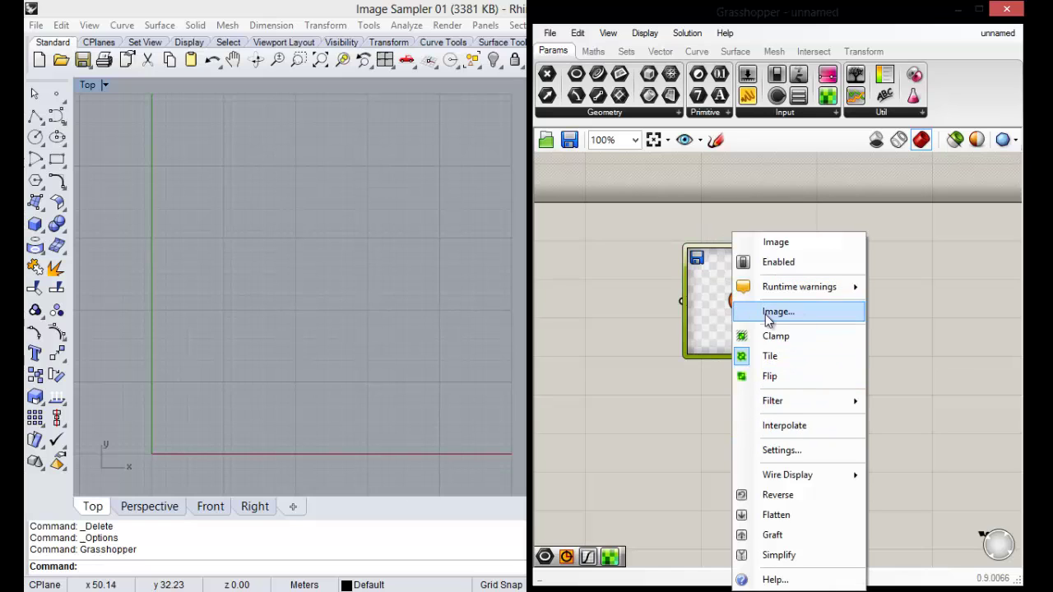
click(781, 450)
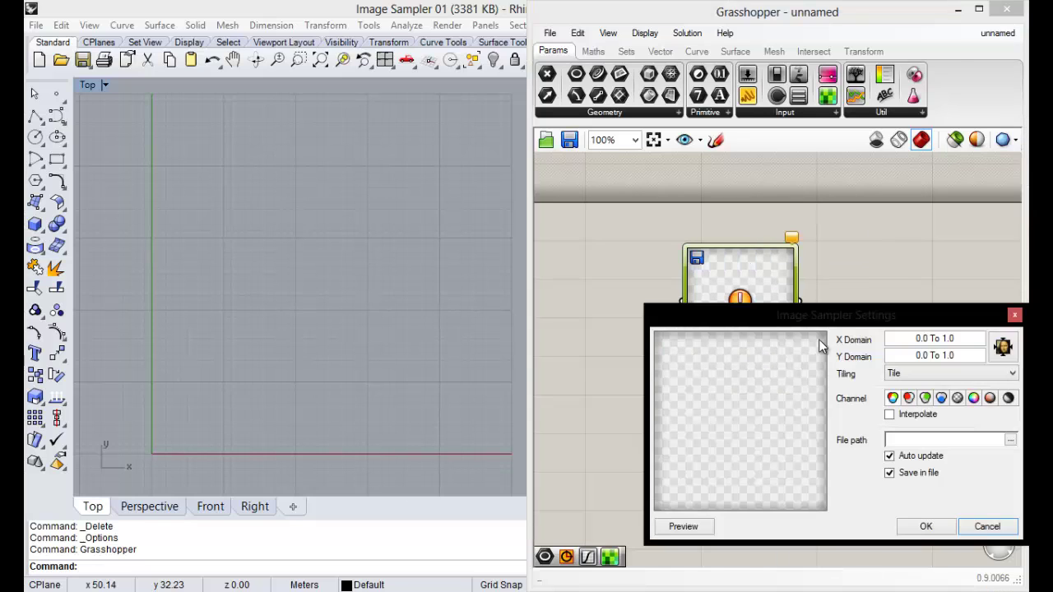
drag(829, 322, 515, 94)
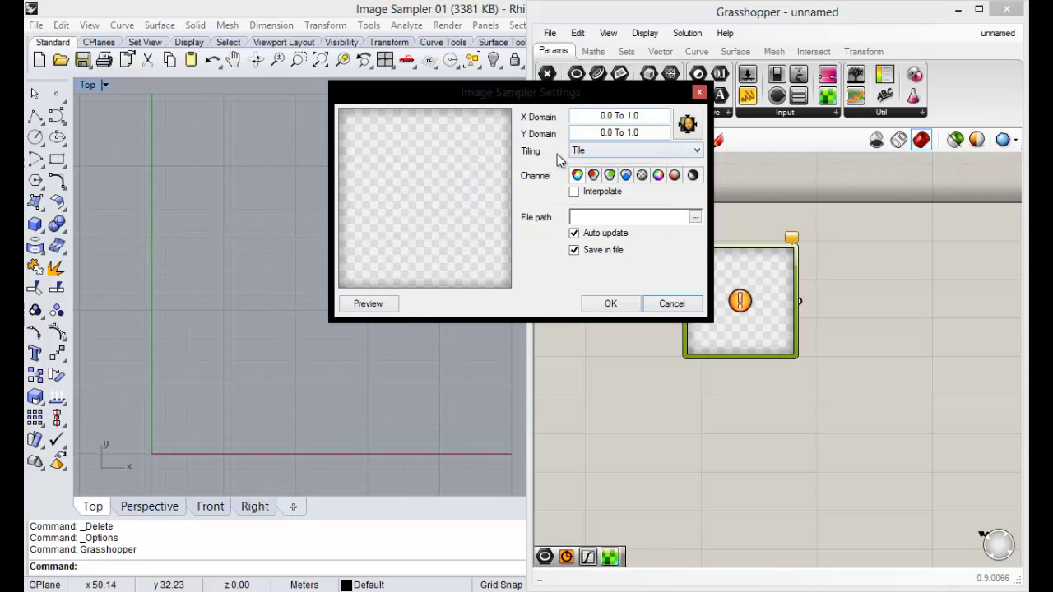
click(694, 219)
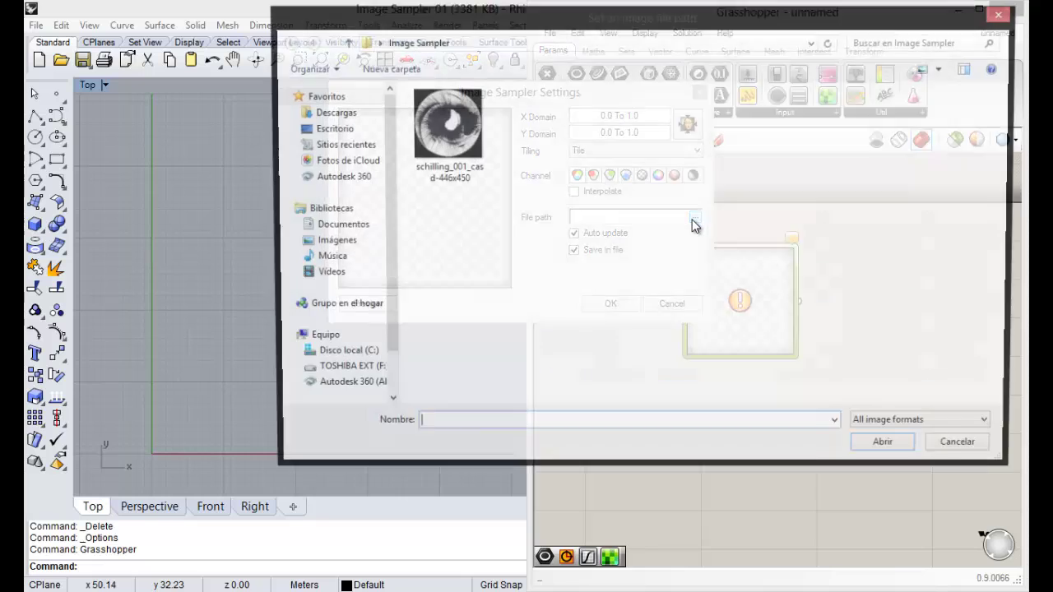
drag(682, 27, 522, 54)
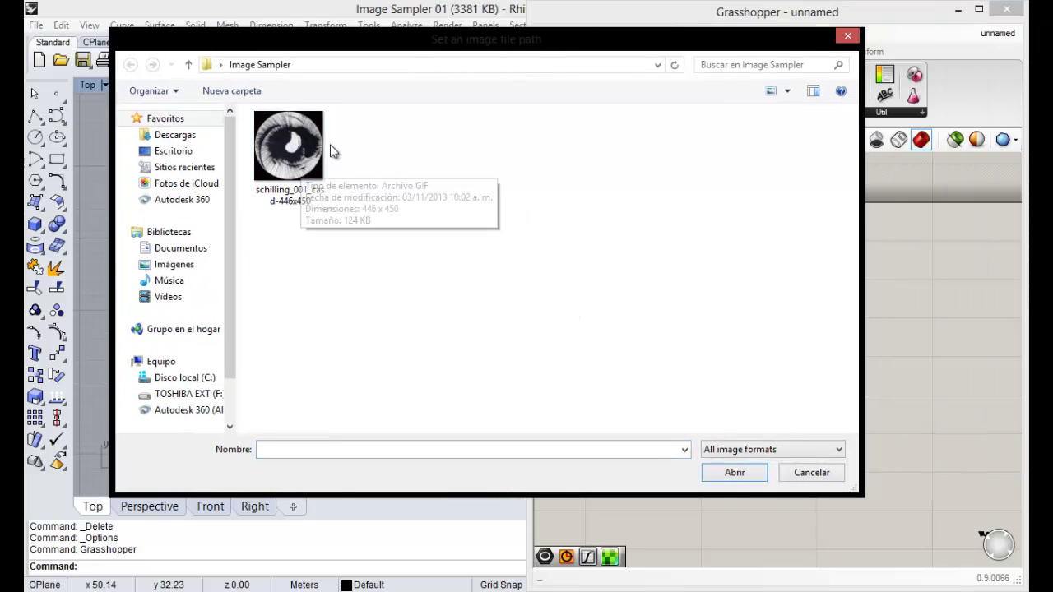
click(300, 161)
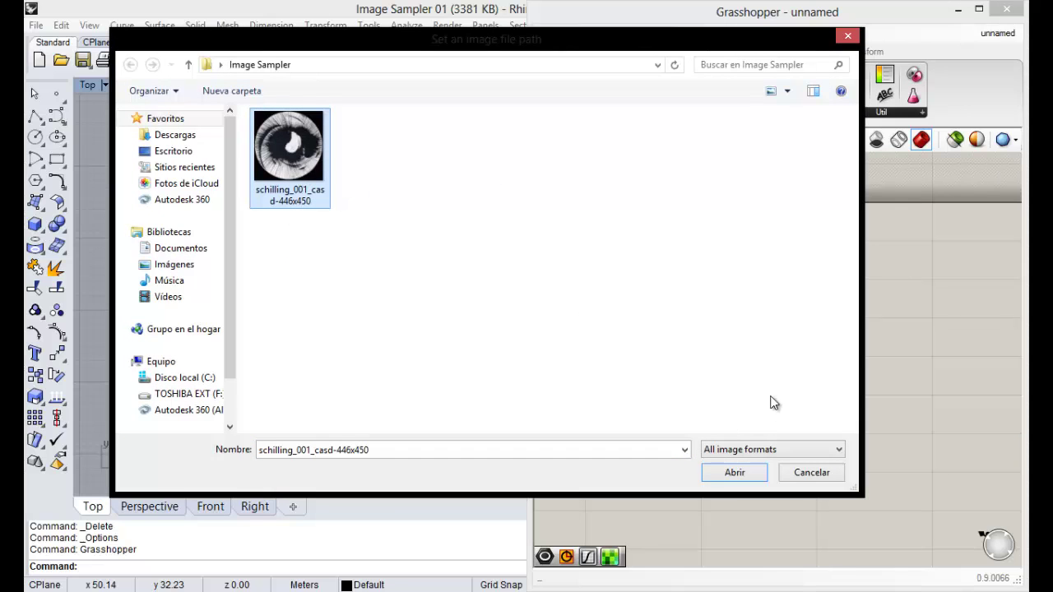
click(735, 472)
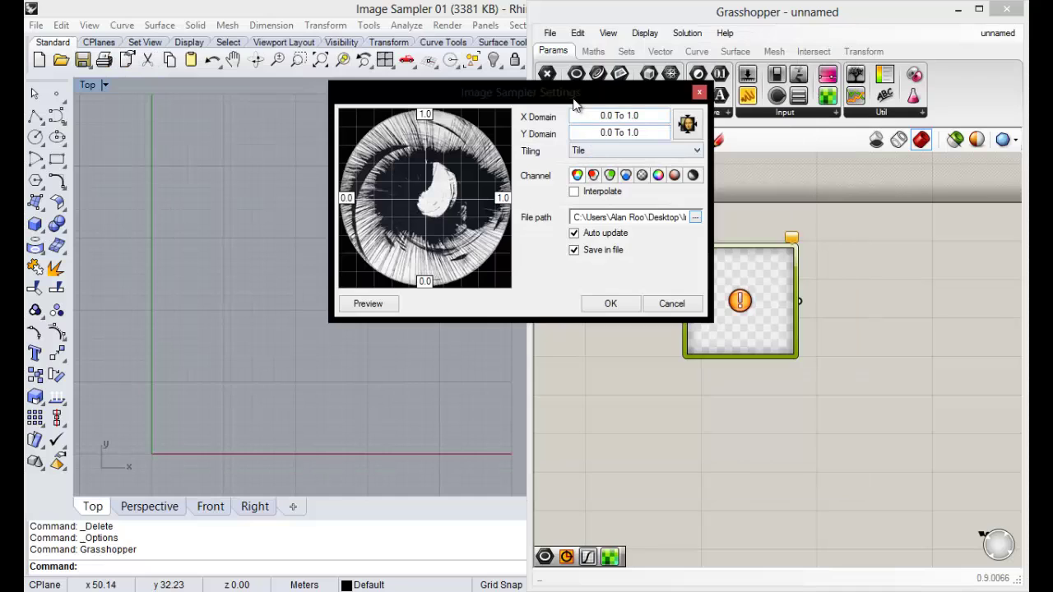
drag(575, 103, 599, 125)
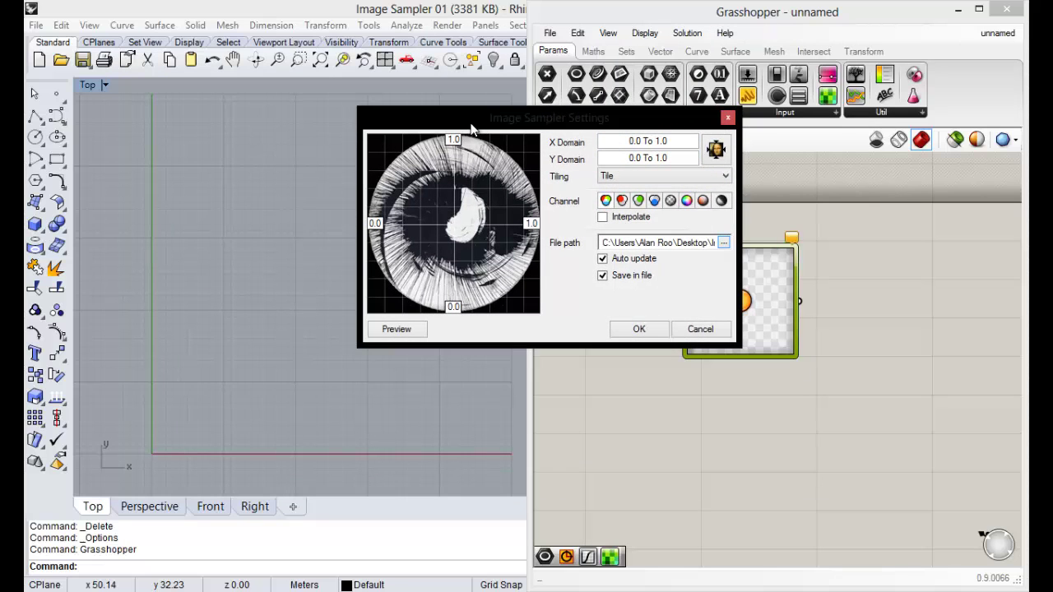
drag(466, 123, 443, 101)
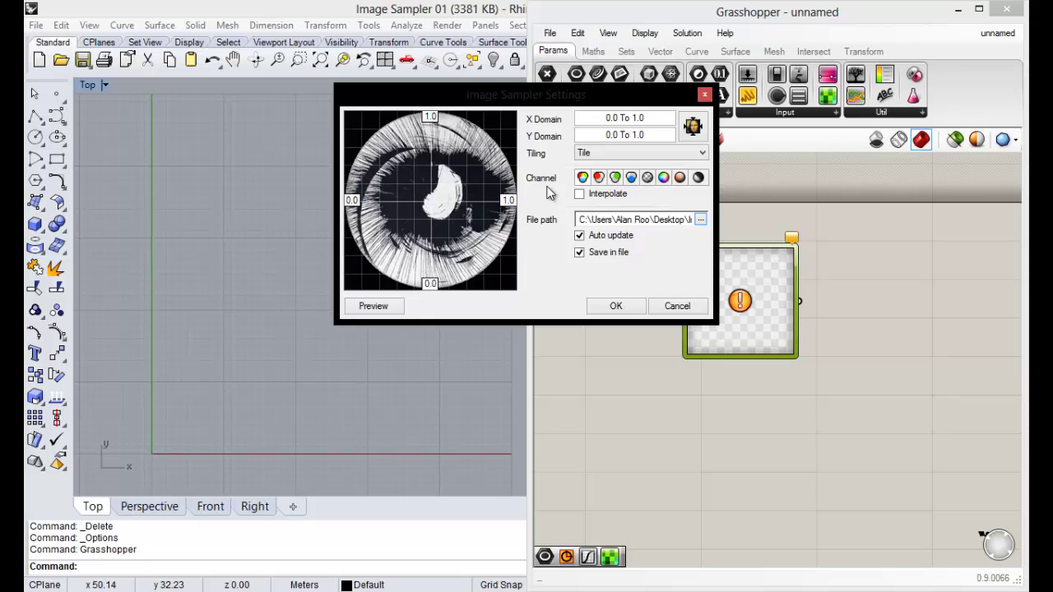
Set the X and Y Domains to 0 To 50 and turn on Interpolate.
click(657, 121)
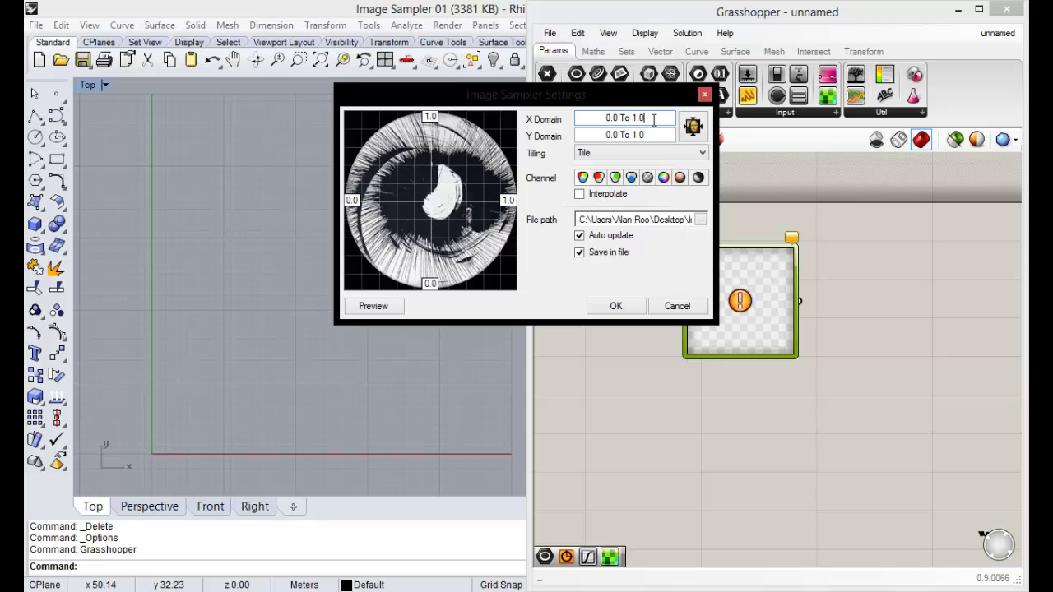
key(BackSpace)
key(BackSpace)
key(BackSpace)
text(50)
click(654, 135)
key(BackSpace)
key(BackSpace)
text(50)
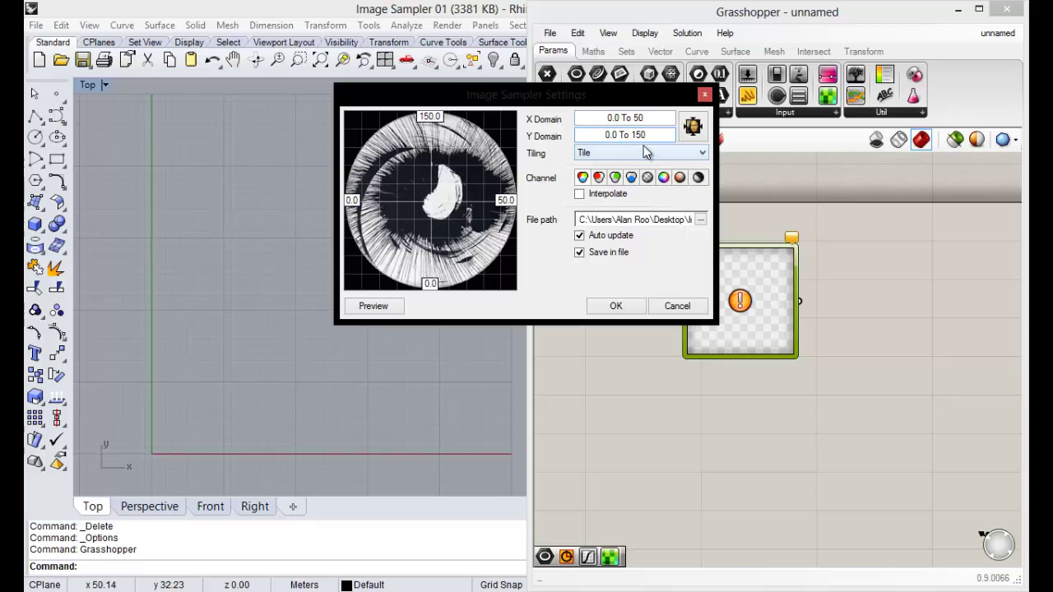
key(BackSpace)
key(BackSpace)
key(BackSpace)
text(50)
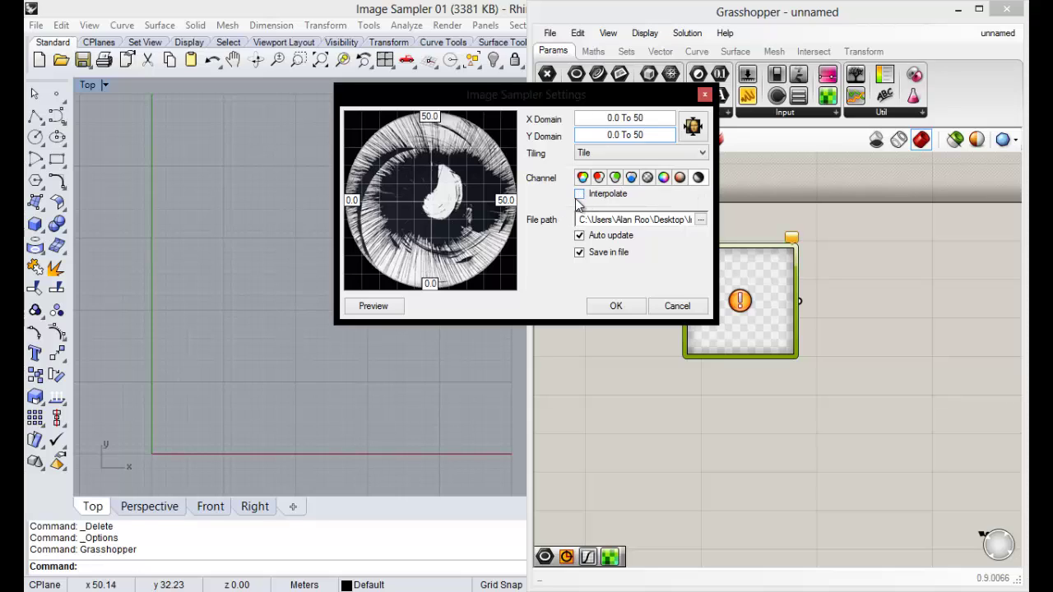
click(579, 196)
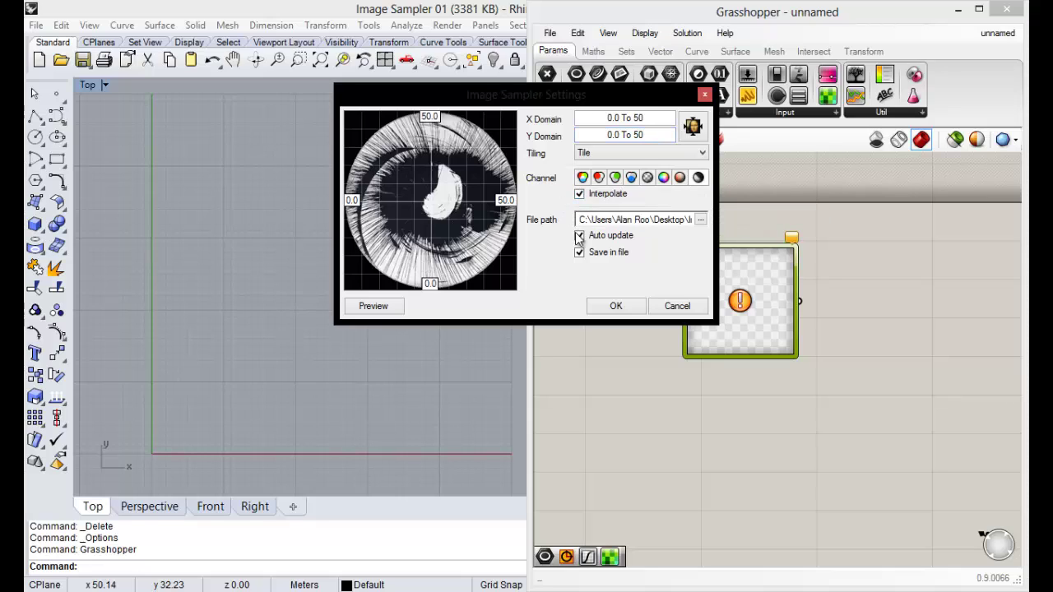
Apply the Image Sampler settings so the component previews the eye image.
click(615, 306)
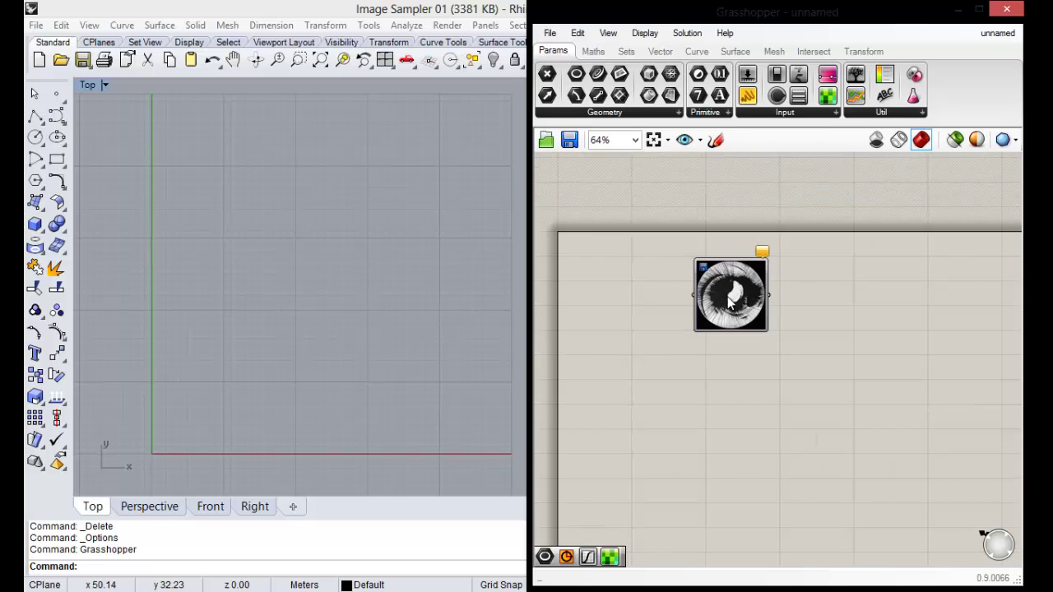
scroll(728, 303, up, 2)
scroll(696, 294, down, 1)
scroll(673, 282, up, 1)
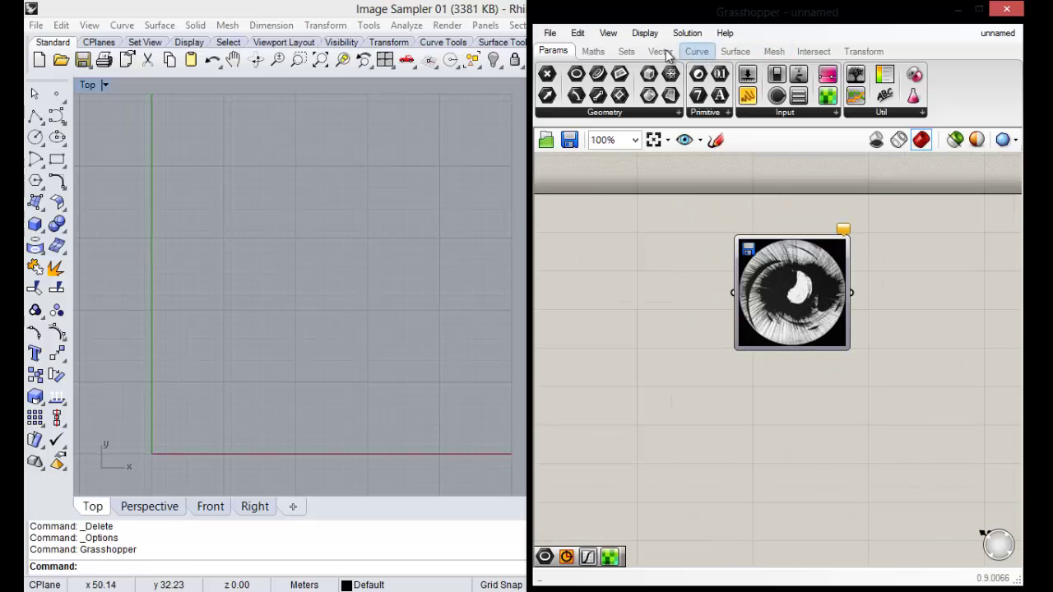
Browse the component tabs and open the Grid panel list on the Vector tab.
click(745, 58)
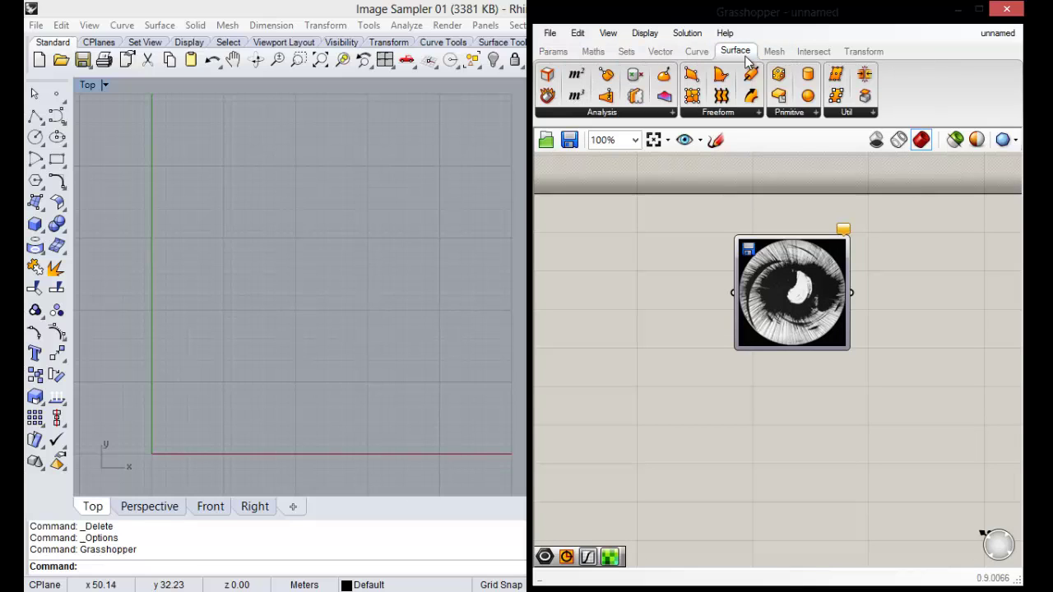
click(773, 51)
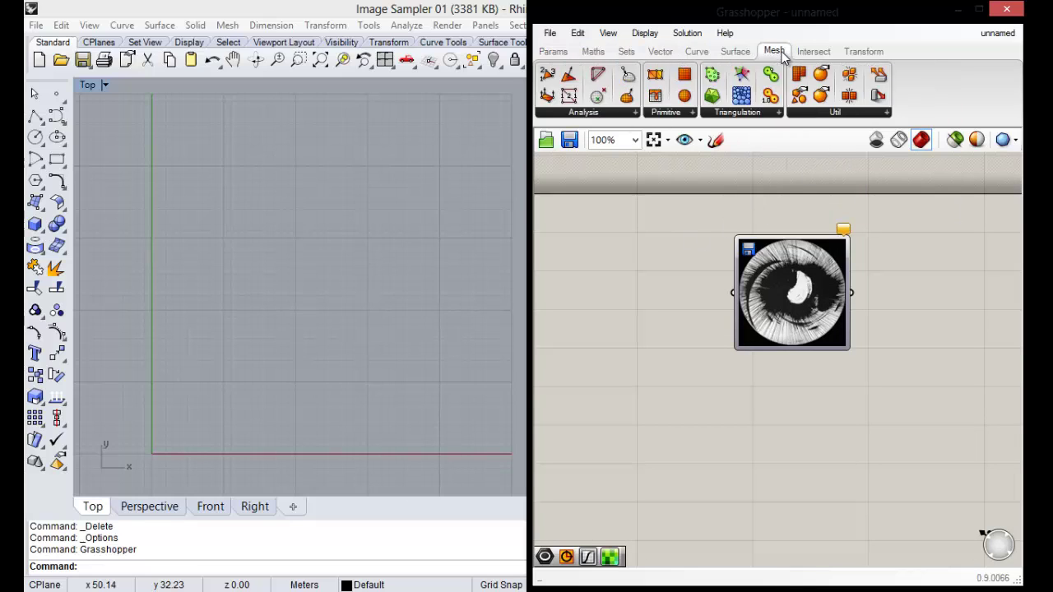
click(814, 51)
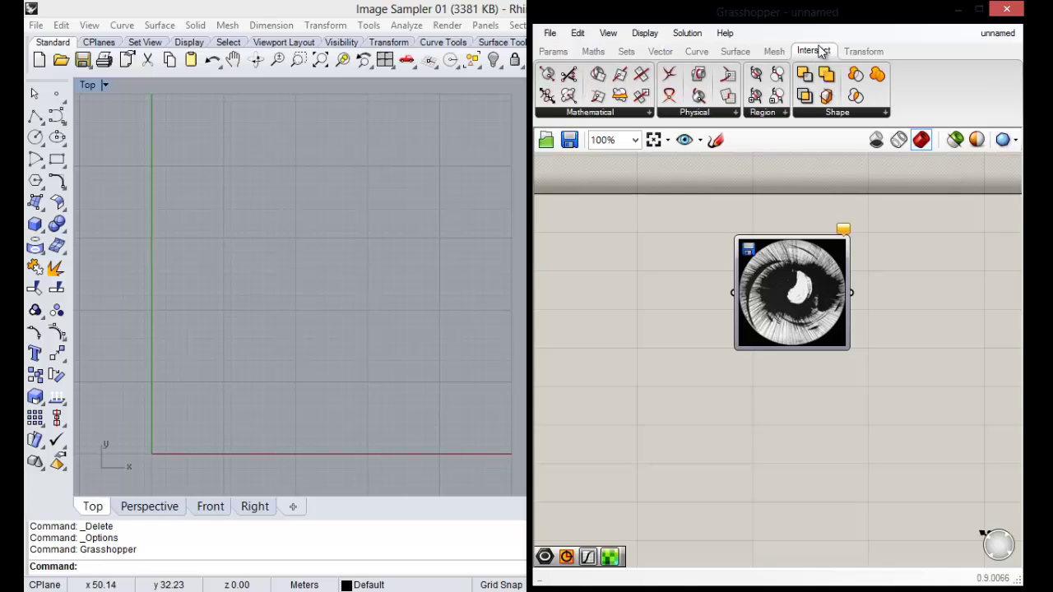
click(627, 51)
click(659, 51)
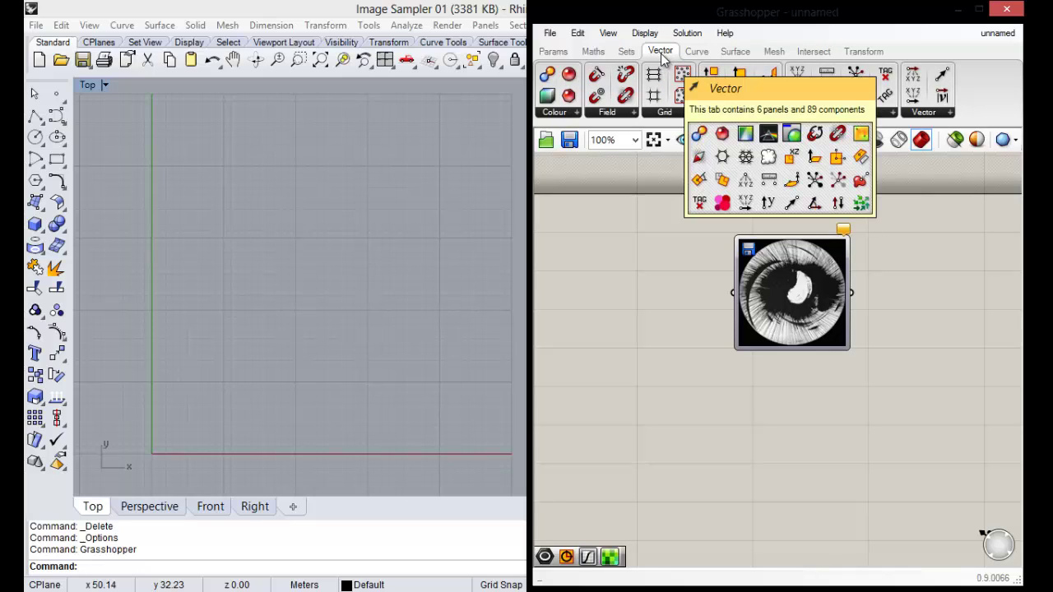
click(676, 114)
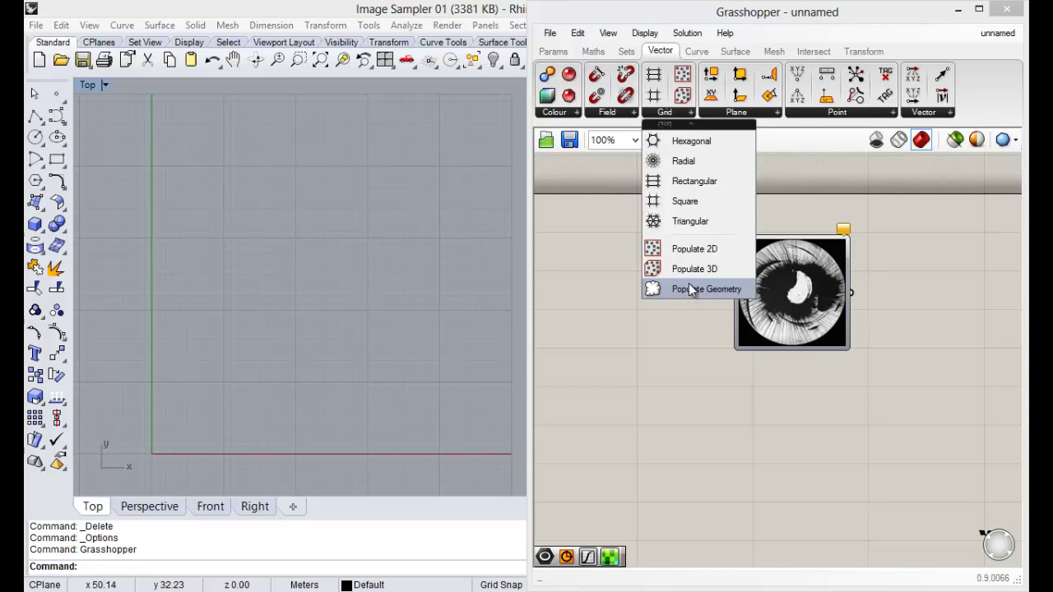
Place a Rectangular Grid (RecGrid) component on the Grasshopper canvas.
click(694, 181)
click(630, 295)
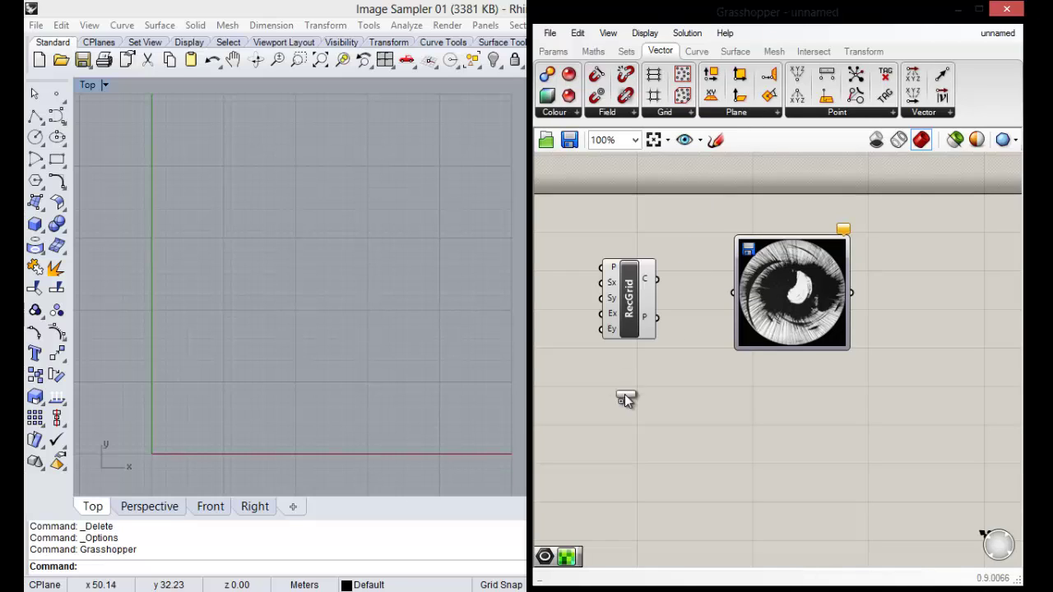
click(629, 298)
click(658, 259)
scroll(667, 264, down, 2)
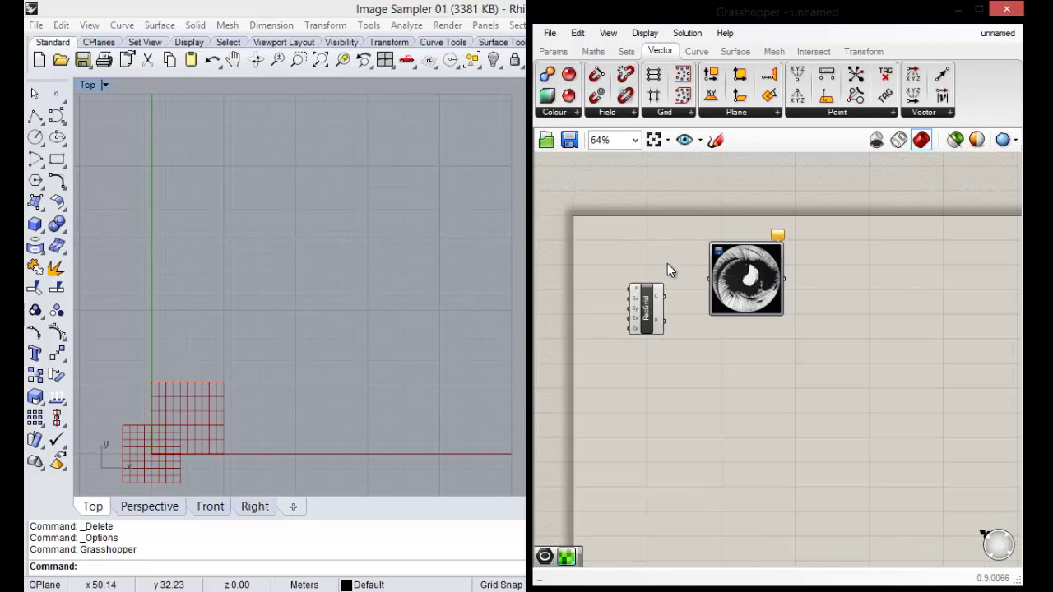
scroll(294, 249, down, 1)
scroll(271, 296, down, 1)
scroll(228, 386, up, 2)
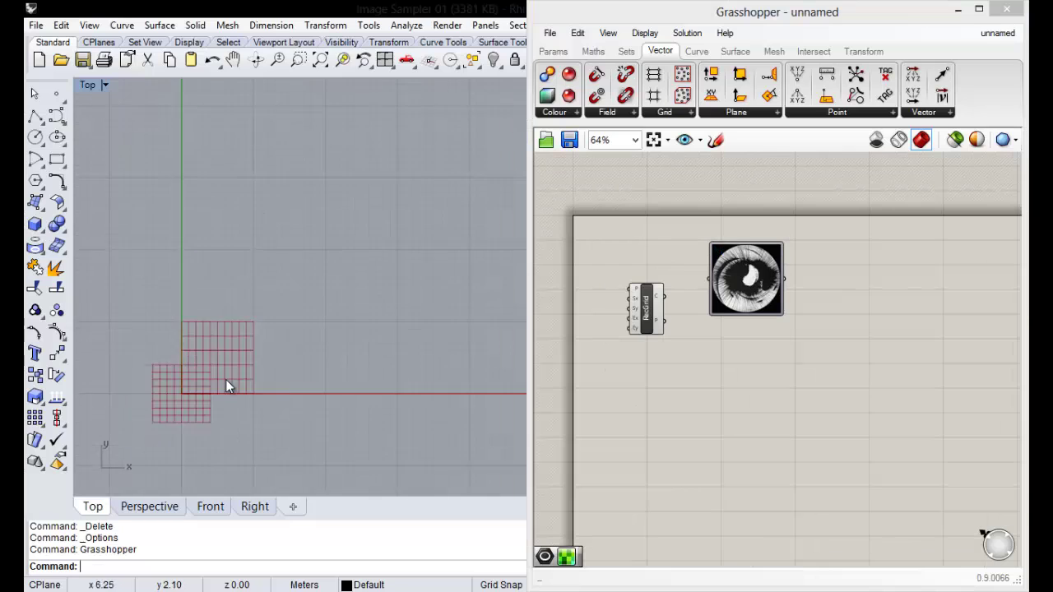
scroll(225, 379, up, 1)
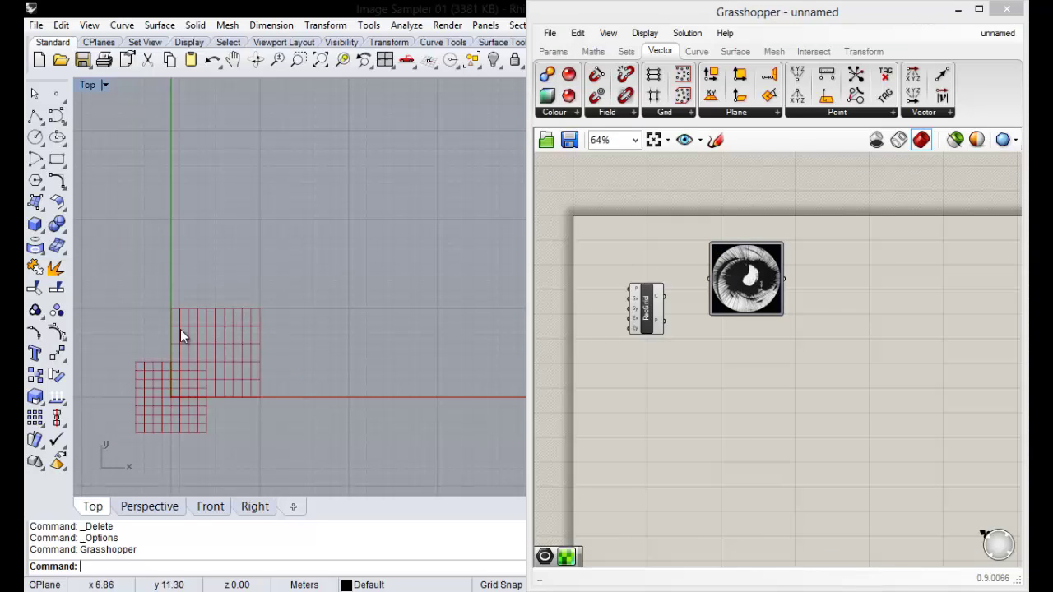
scroll(626, 263, up, 2)
scroll(642, 289, up, 1)
scroll(721, 255, down, 2)
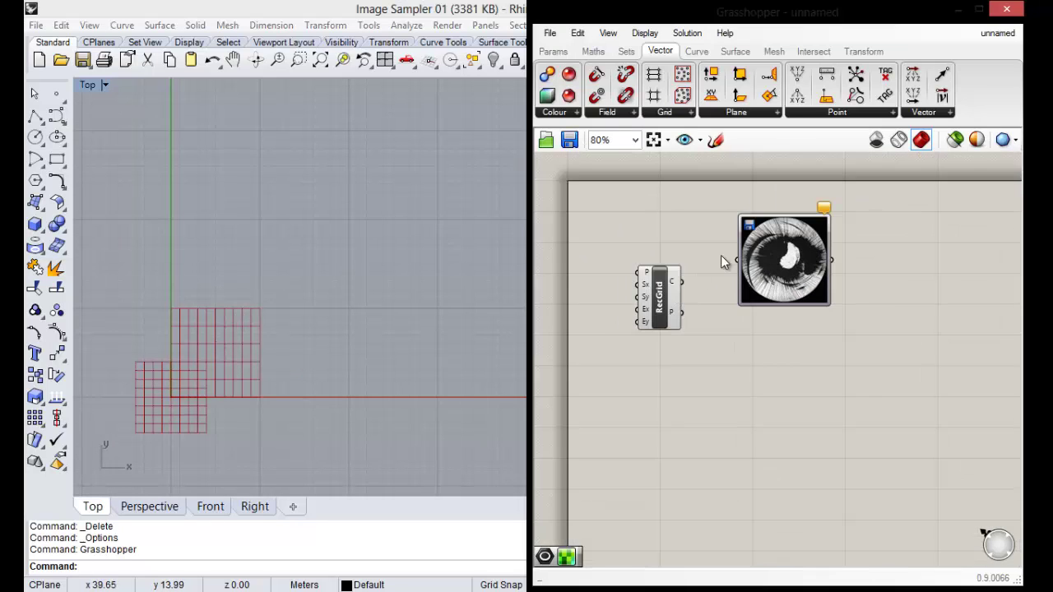
scroll(720, 255, up, 1)
Move the image sampler right and RecGrid down-right, below and left of the image.
drag(740, 271, 788, 271)
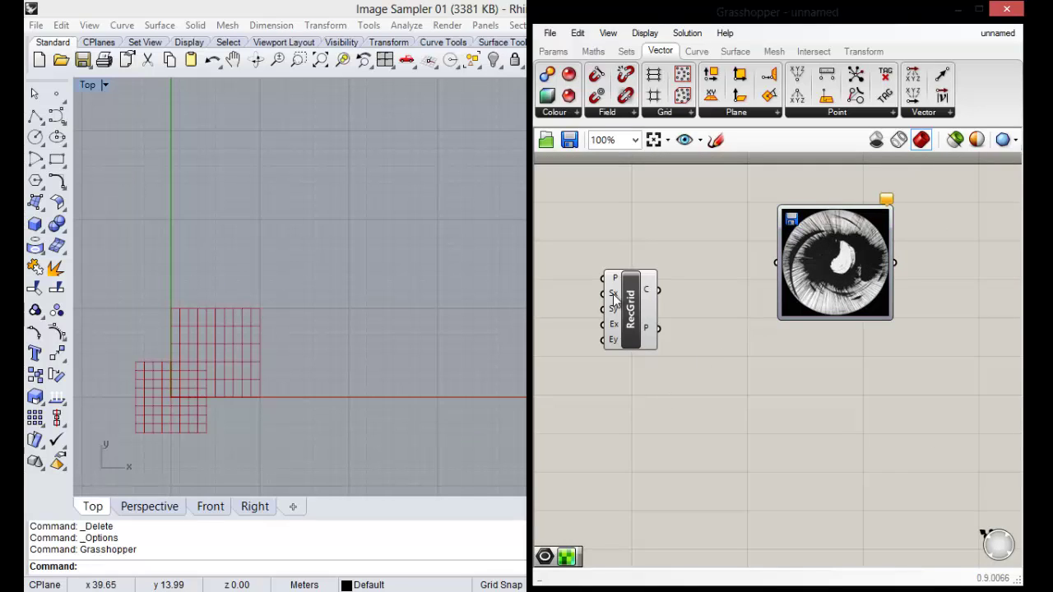
mouse_move(613, 297)
mouse_down()
mouse_move(651, 356)
mouse_move(703, 332)
mouse_up()
click(688, 265)
scroll(695, 284, down, 2)
scroll(677, 315, up, 1)
click(721, 267)
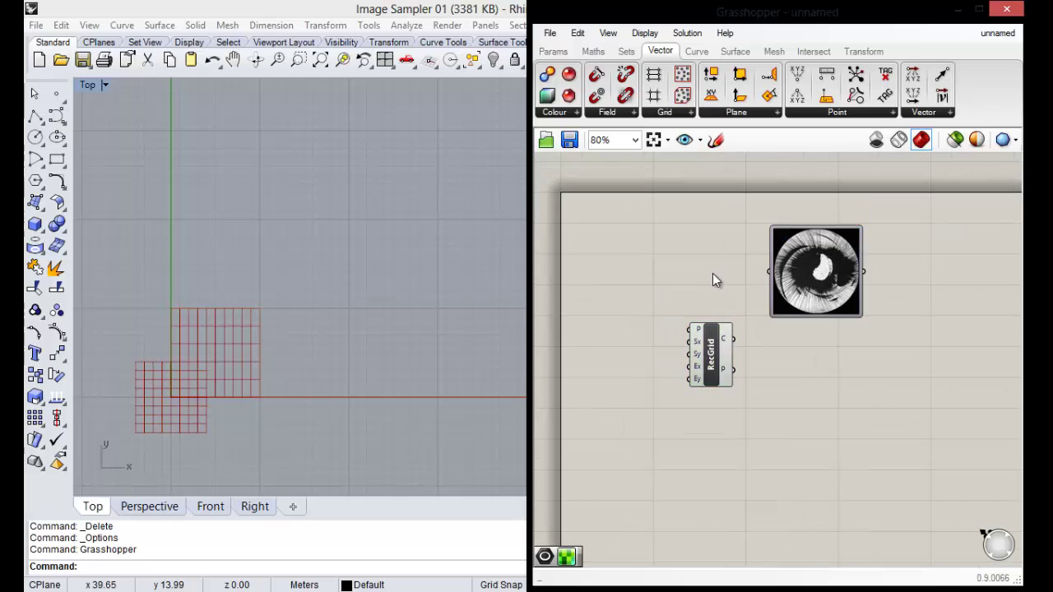
scroll(694, 299, up, 1)
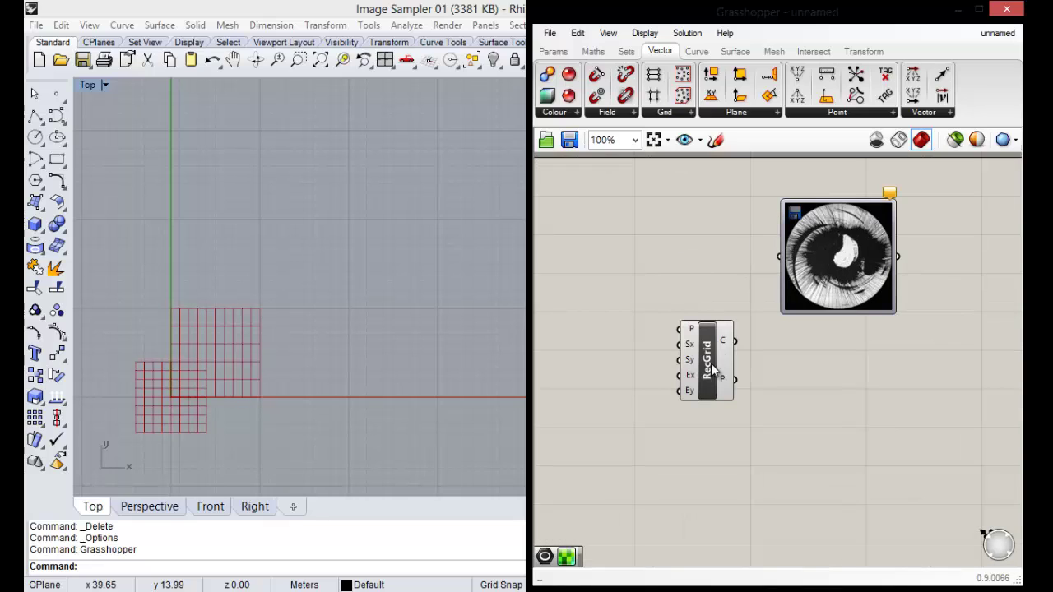
scroll(700, 286, down, 1)
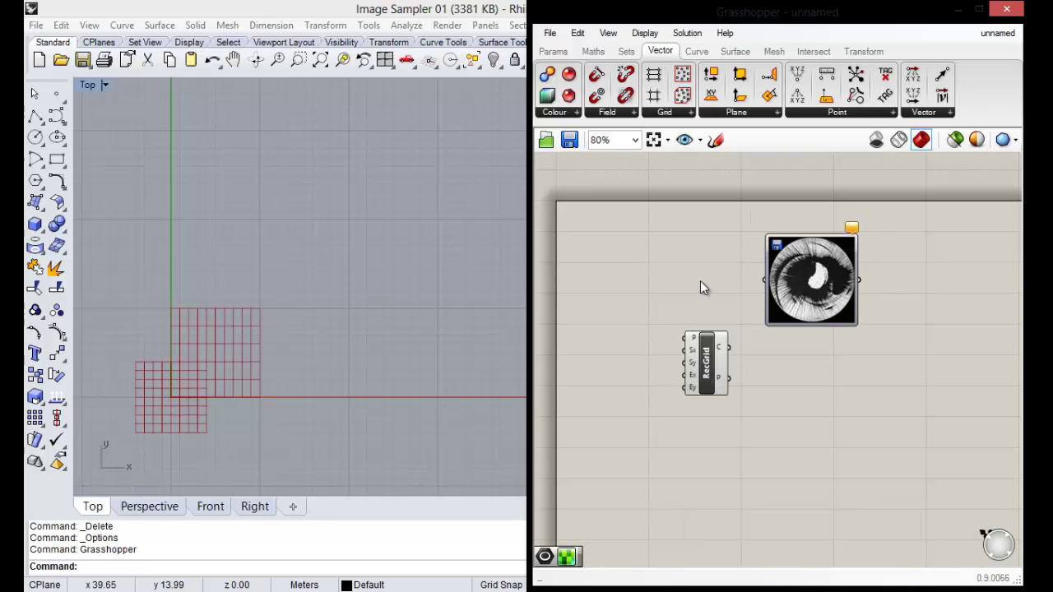
Select RecGrid to preview its default grid in Rhino's Top view and inspect its inputs.
click(696, 353)
scroll(692, 362, up, 5)
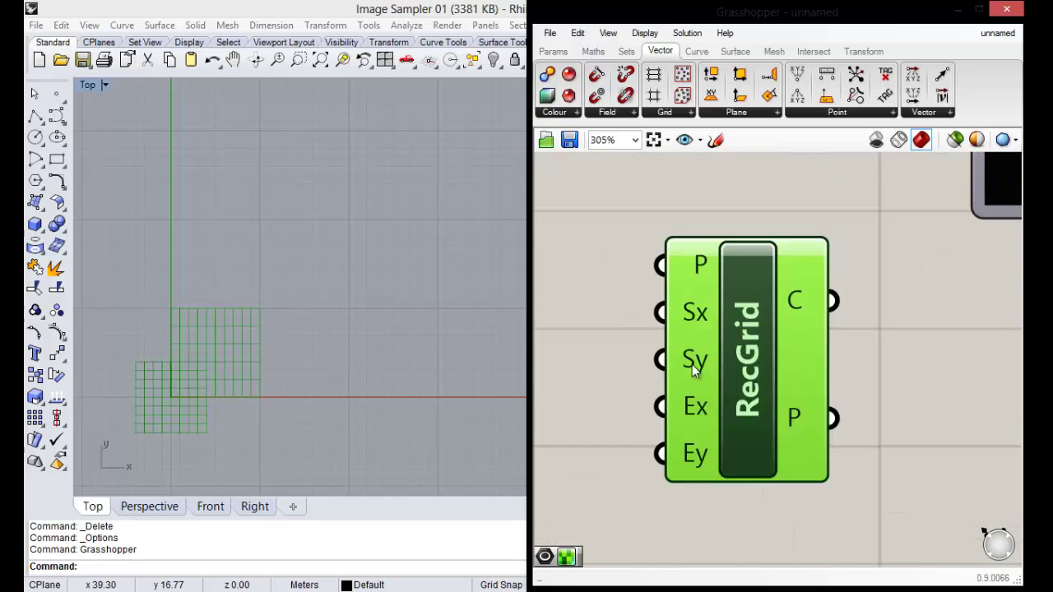
scroll(688, 329, up, 4)
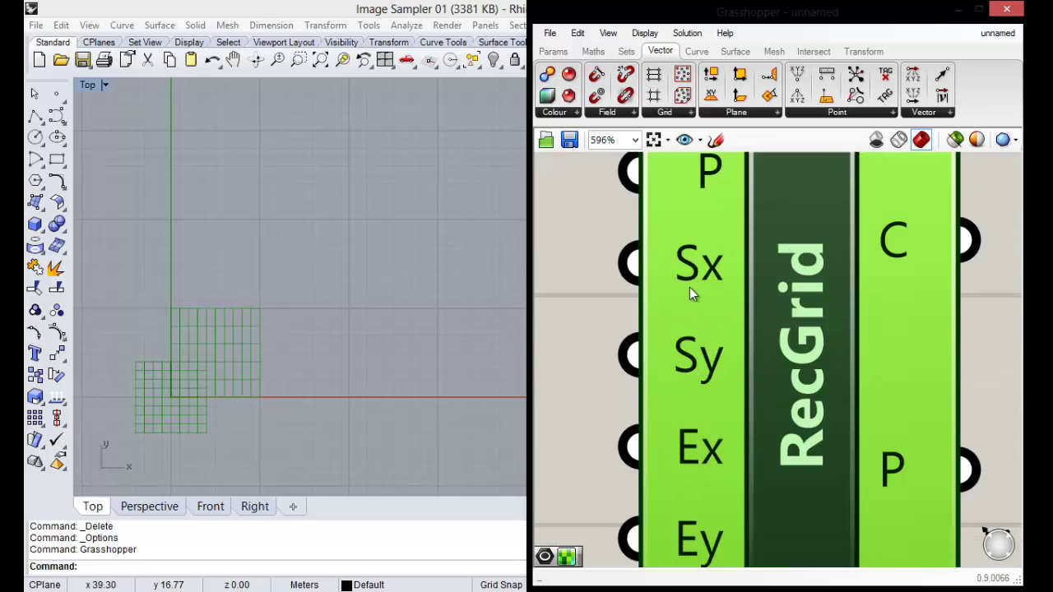
scroll(690, 353, down, 3)
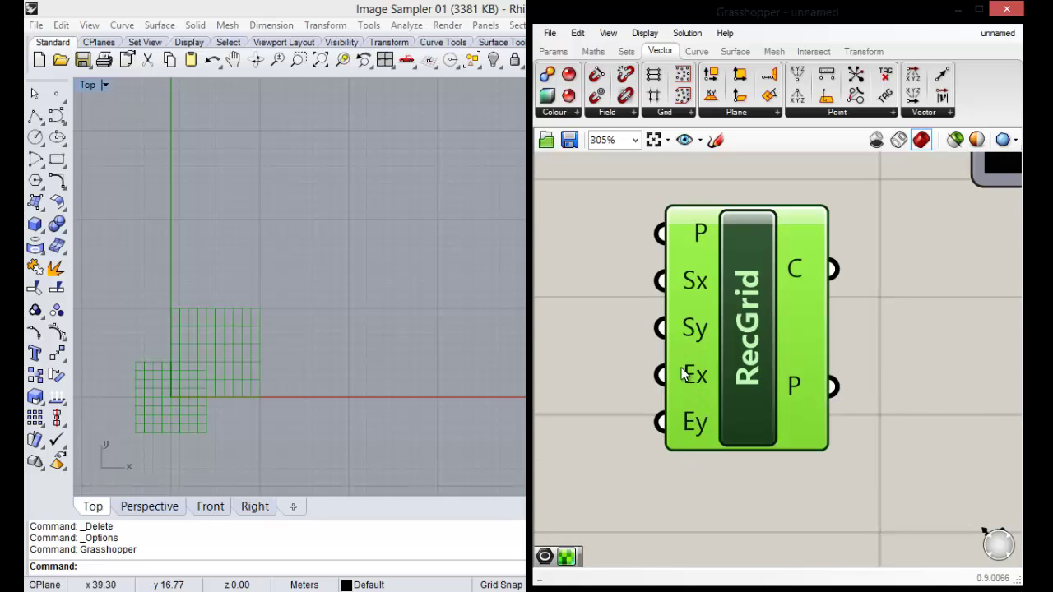
scroll(666, 284, down, 5)
scroll(699, 311, up, 2)
click(660, 374)
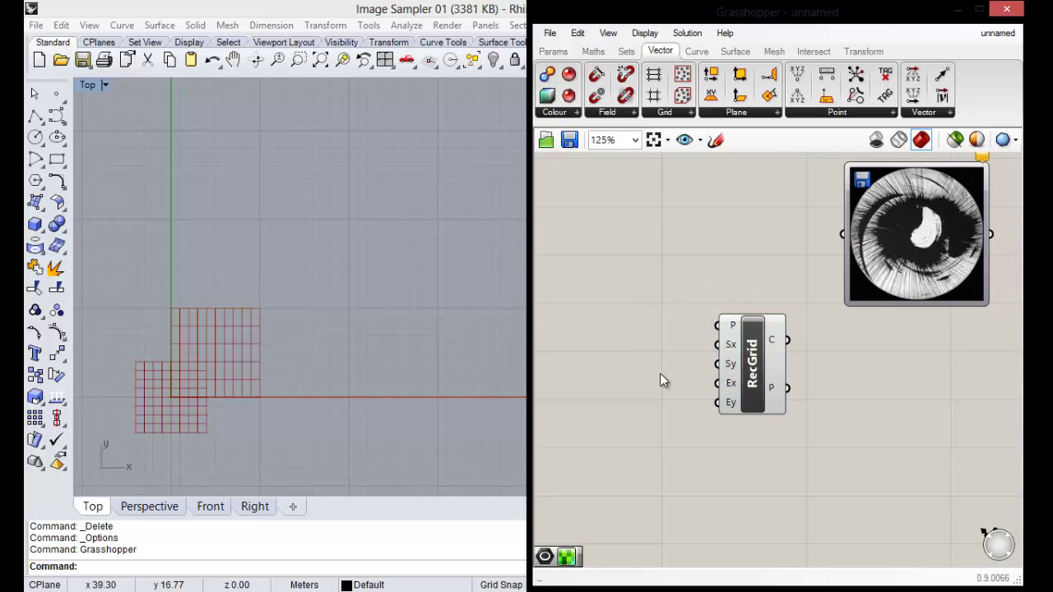
scroll(650, 362, down, 2)
scroll(665, 251, up, 1)
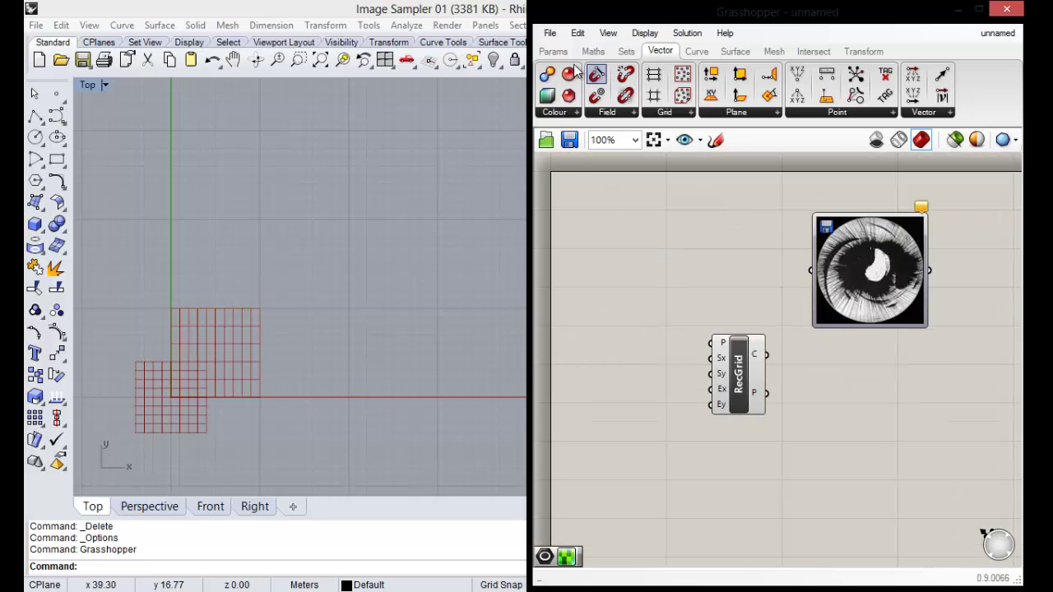
Add two Number Sliders, one from the Params tab and one via the 'slider' search.
click(553, 53)
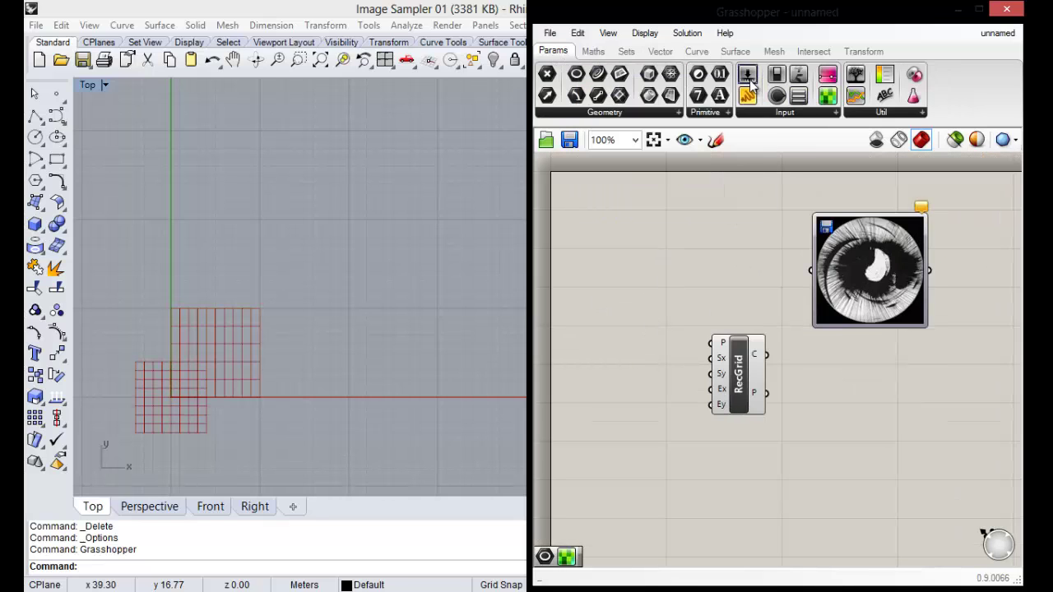
drag(737, 97, 640, 272)
mouse_move(648, 310)
mouse_down()
mouse_move(605, 290)
mouse_move(608, 236)
mouse_up()
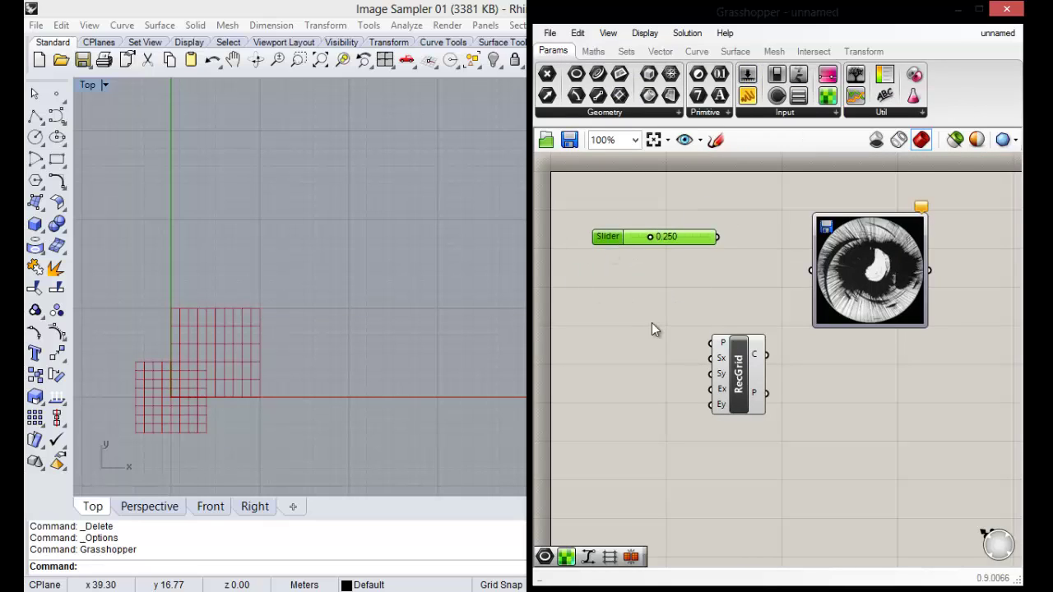
double_click(651, 323)
text(sl)
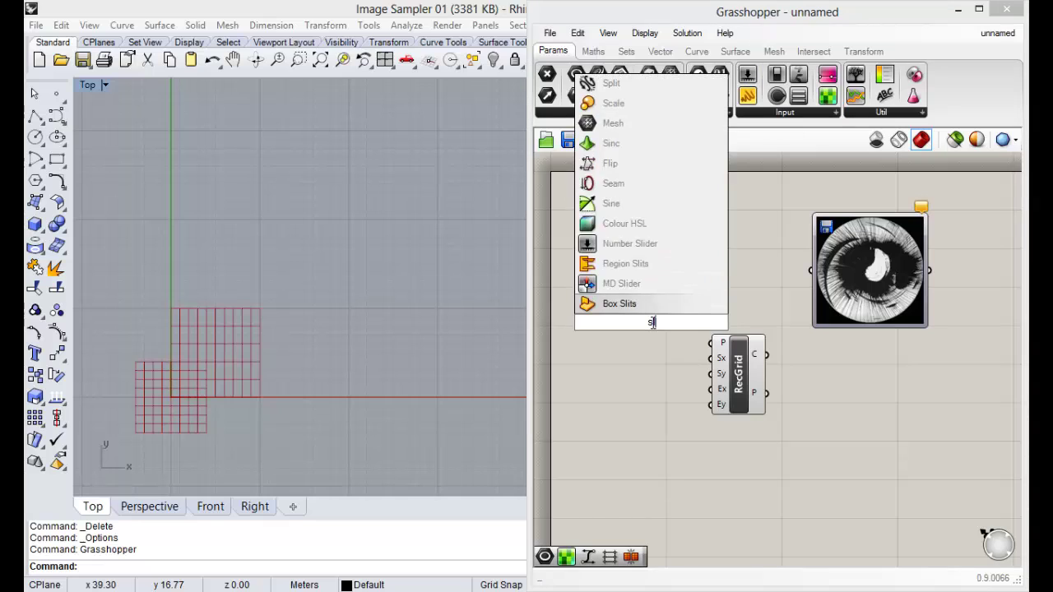
text(ider)
click(628, 283)
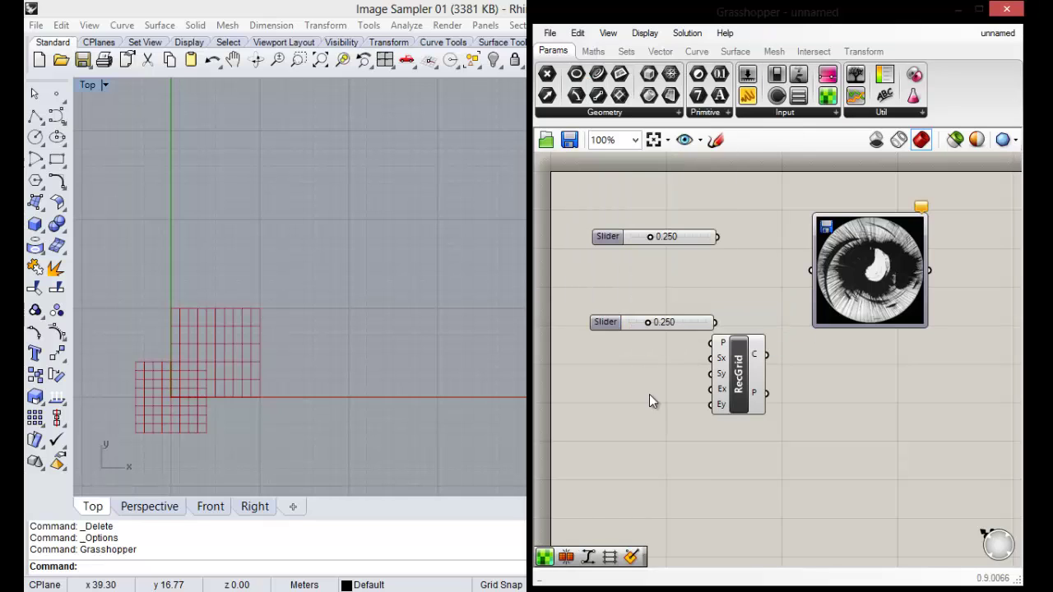
Shift the image sampler and RecGrid further right to make room.
drag(867, 280, 914, 276)
drag(738, 374, 782, 369)
click(683, 323)
scroll(679, 316, down, 1)
scroll(654, 259, up, 1)
Position the two 0.250 sliders left of RecGrid, one above it and one below.
click(619, 260)
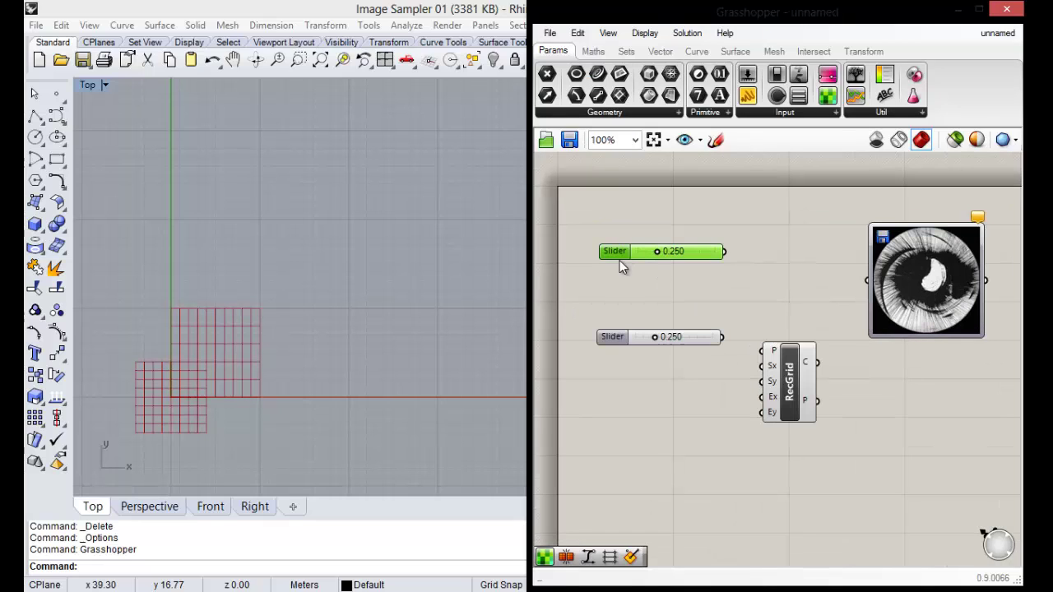
drag(622, 348, 600, 457)
drag(616, 251, 600, 331)
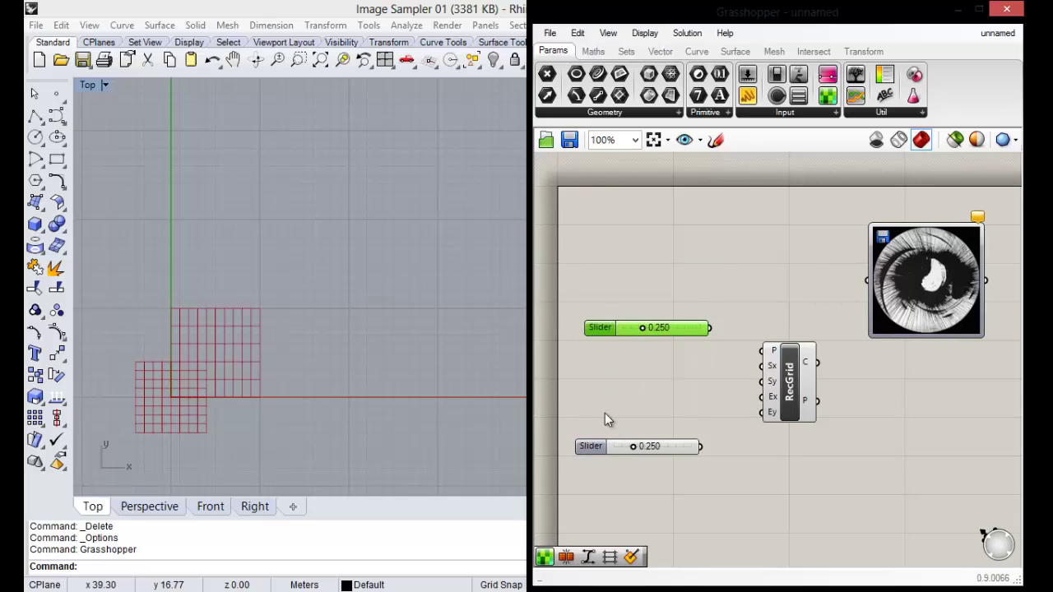
click(597, 451)
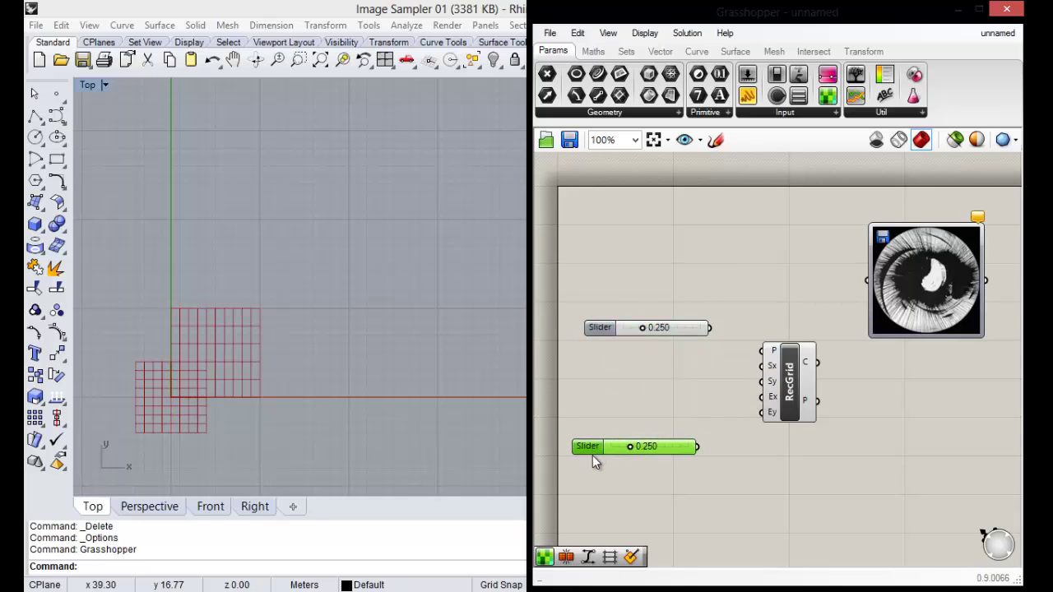
scroll(609, 432, up, 1)
scroll(649, 432, down, 2)
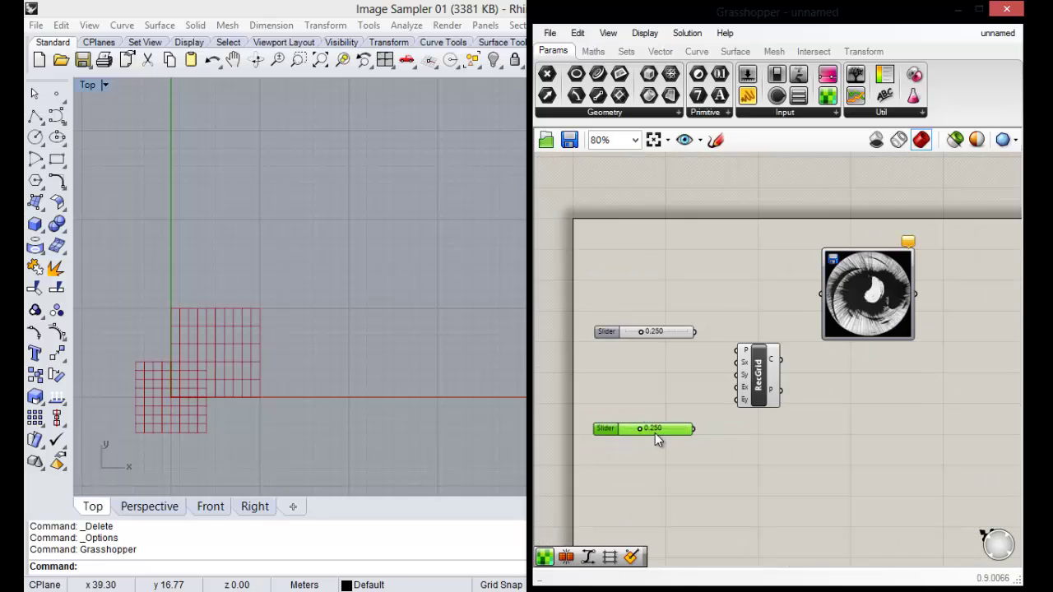
scroll(655, 433, up, 1)
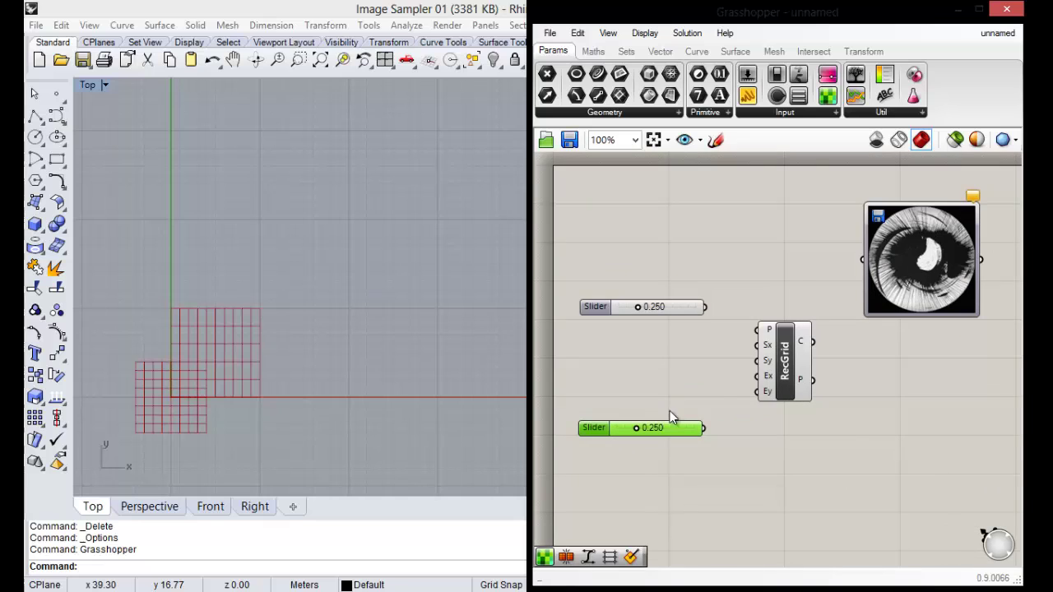
click(647, 355)
scroll(640, 323, down, 1)
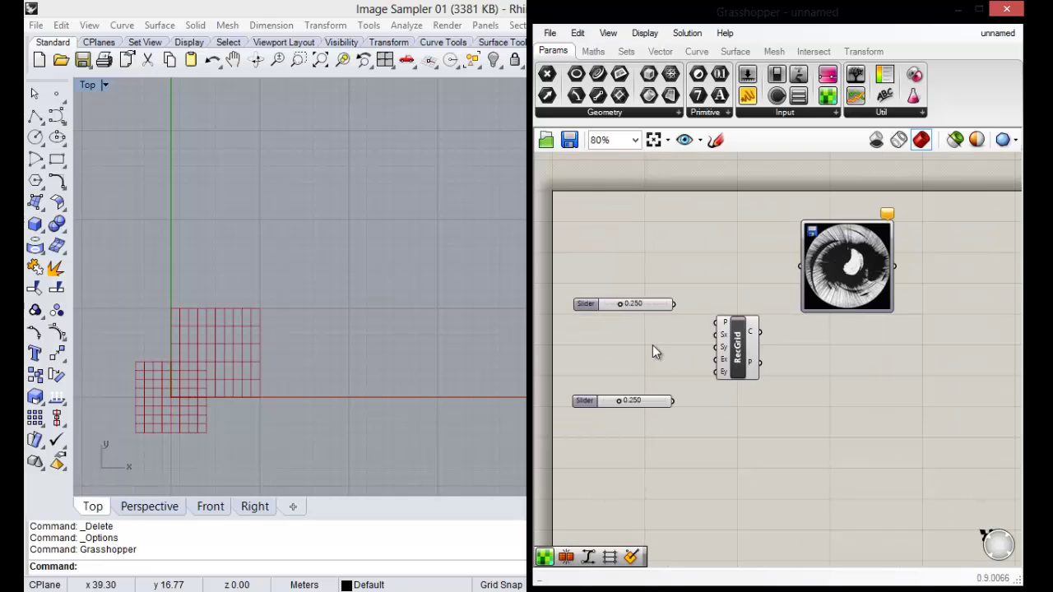
scroll(641, 378, up, 1)
scroll(624, 374, up, 1)
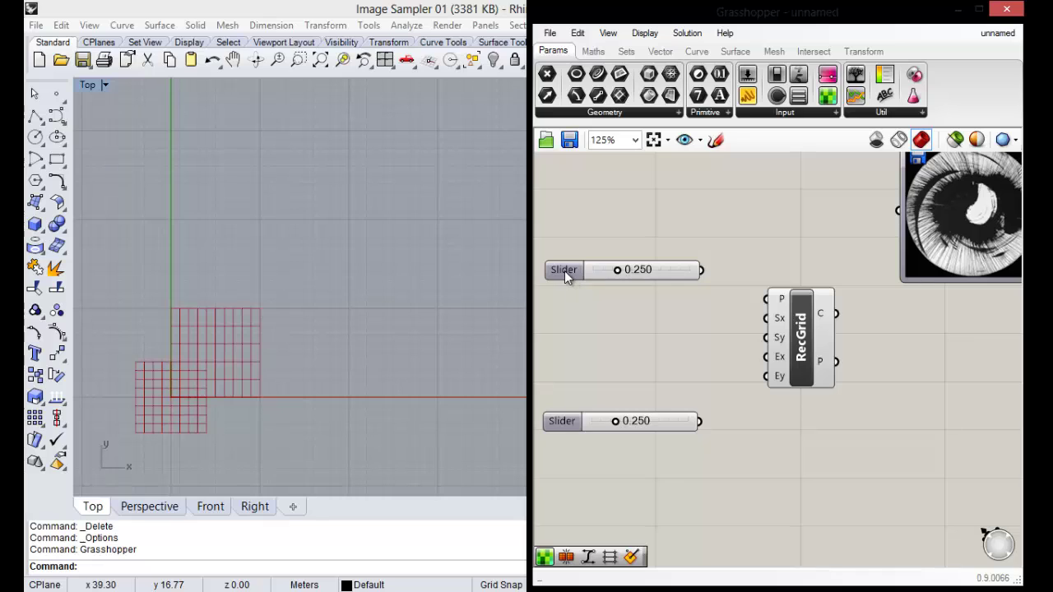
Rename the upper number slider to 'Dimensiones' in its Edit dialog.
right_click(565, 270)
click(554, 268)
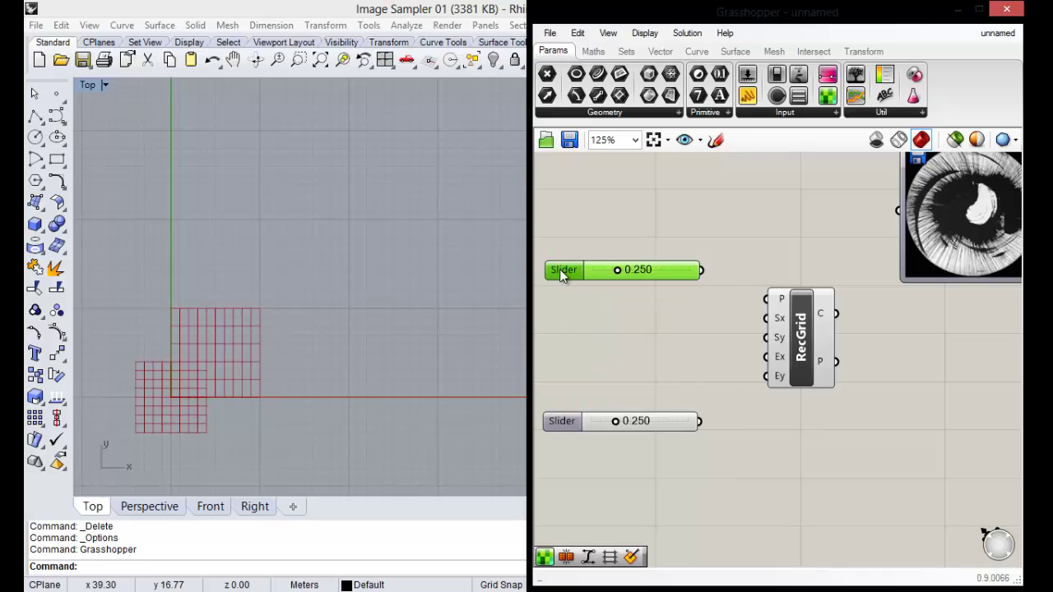
right_click(559, 269)
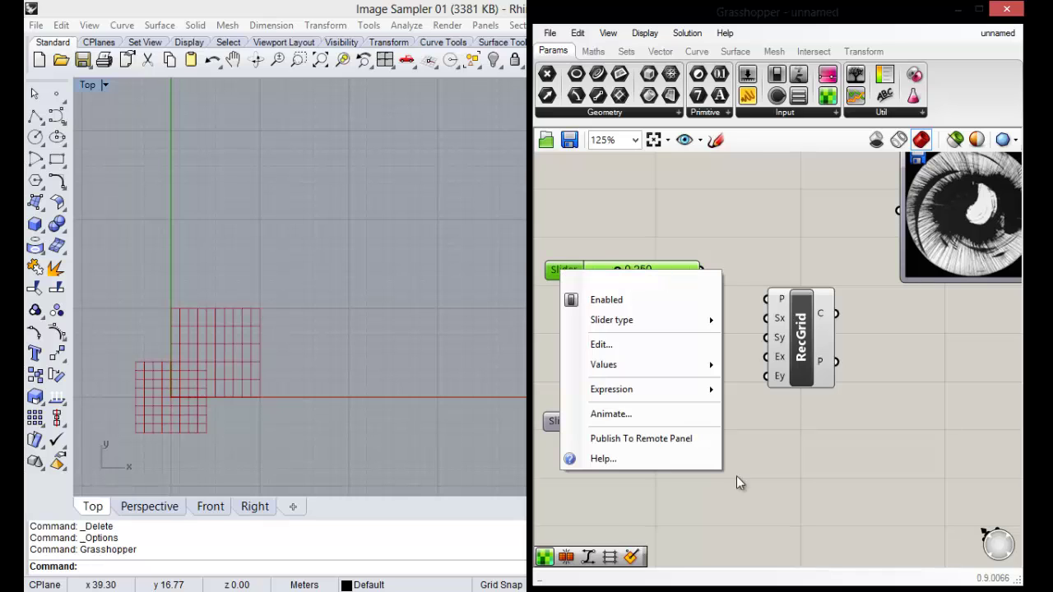
click(615, 345)
drag(646, 169, 501, 169)
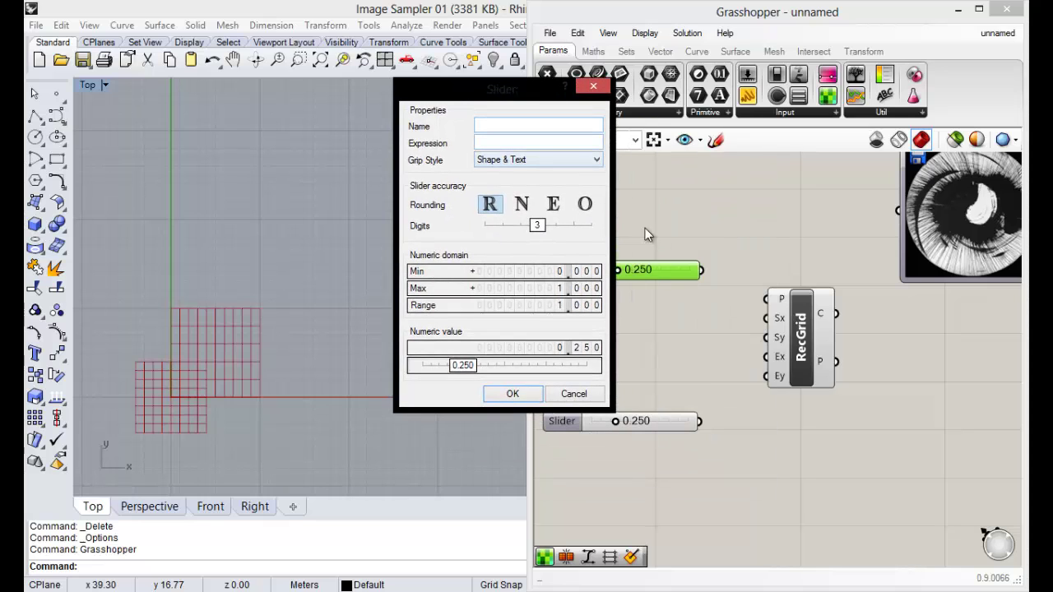
drag(482, 101, 517, 111)
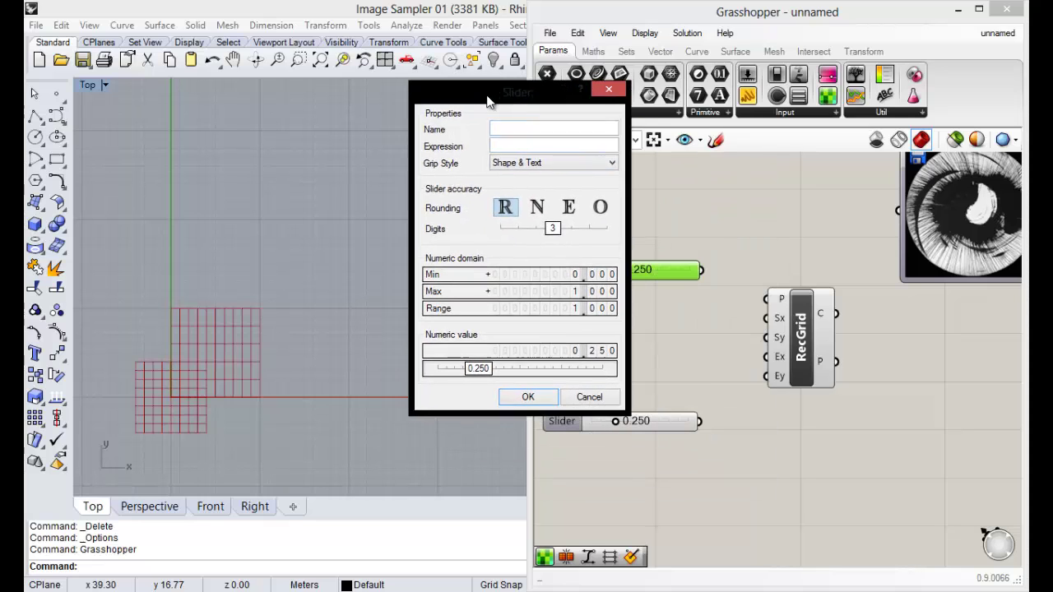
click(544, 135)
text(dimensio)
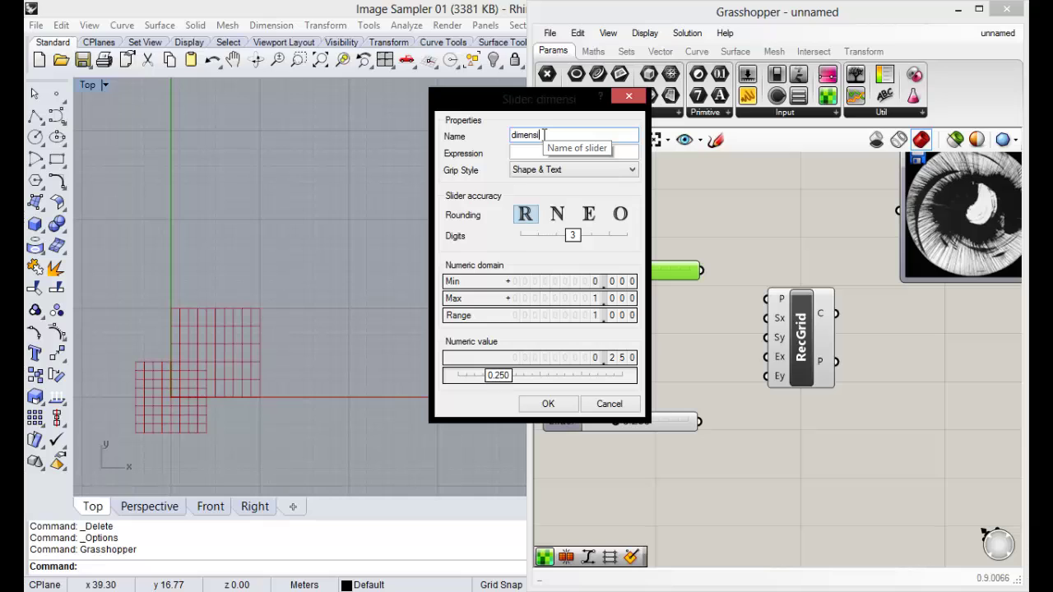
text(n)
key(BackSpace)
key(BackSpace)
key(BackSpace)
text(Dimension)
text(es)
click(535, 147)
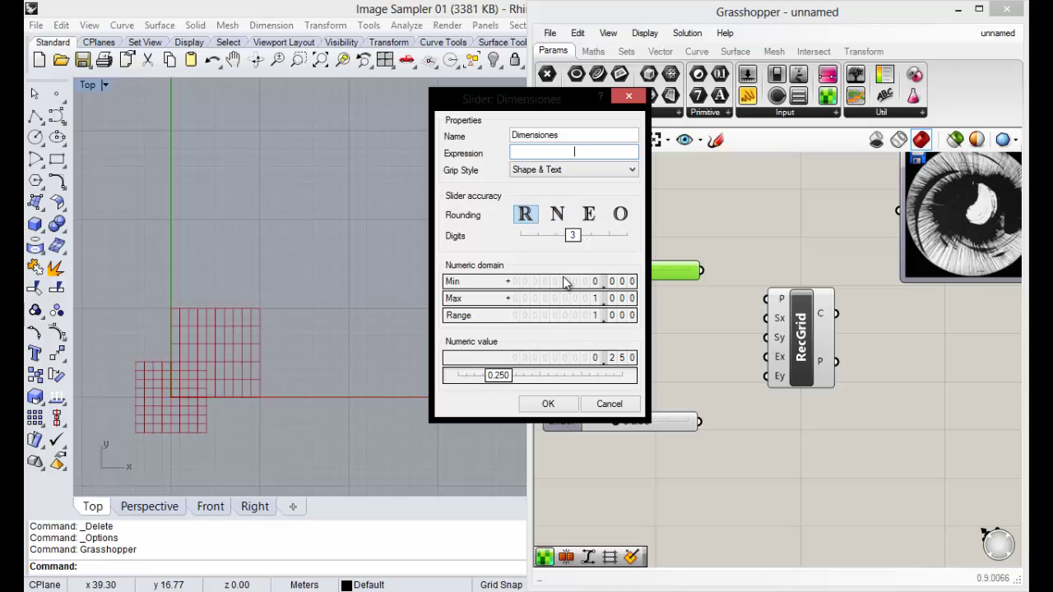
Set the Dimensiones slider range to Min 0.1 and Max 10, and confirm.
double_click(596, 279)
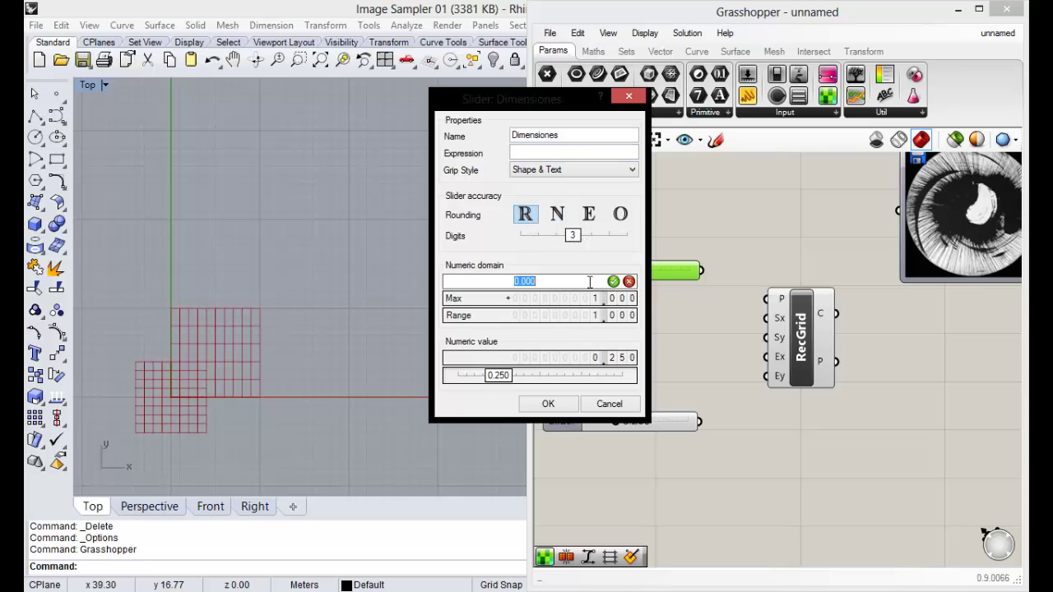
text(0.1)
key(Return)
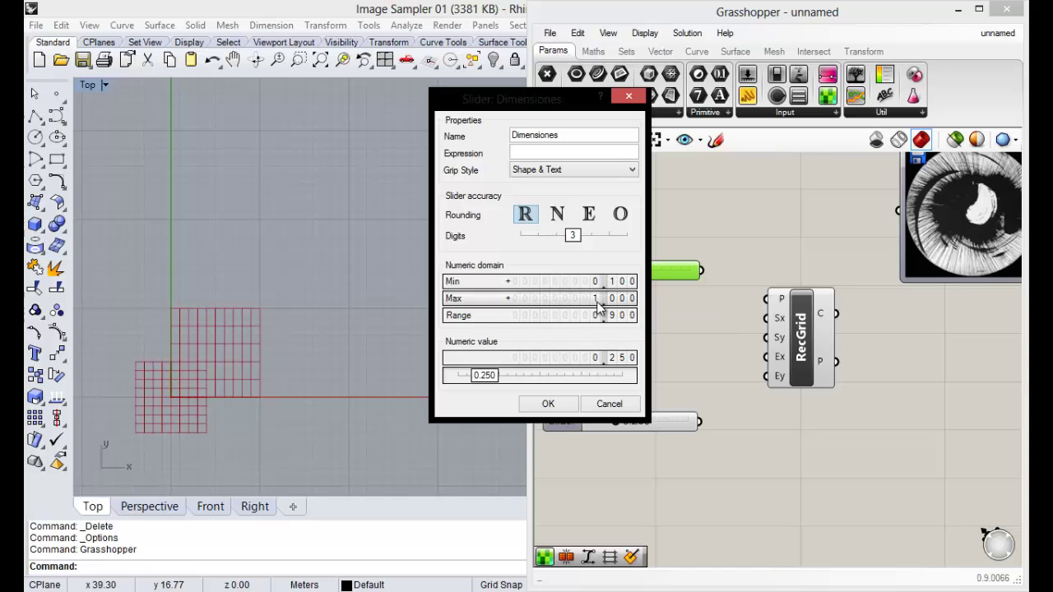
double_click(597, 299)
text(10)
key(Return)
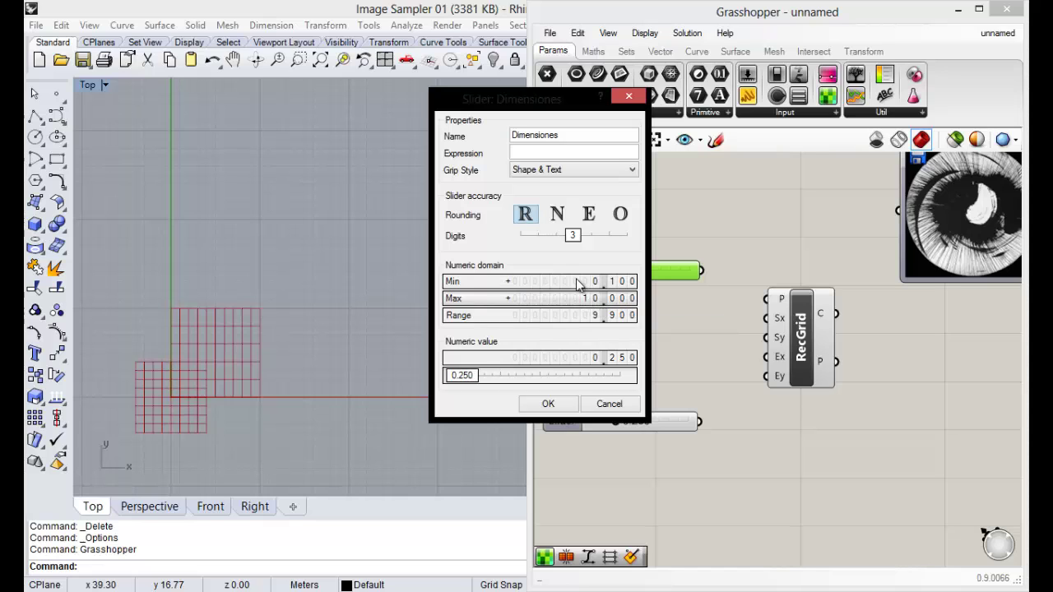
click(560, 409)
Wire the Dimensiones slider into RecGrid's Sx and Sy inputs.
scroll(753, 279, down, 3)
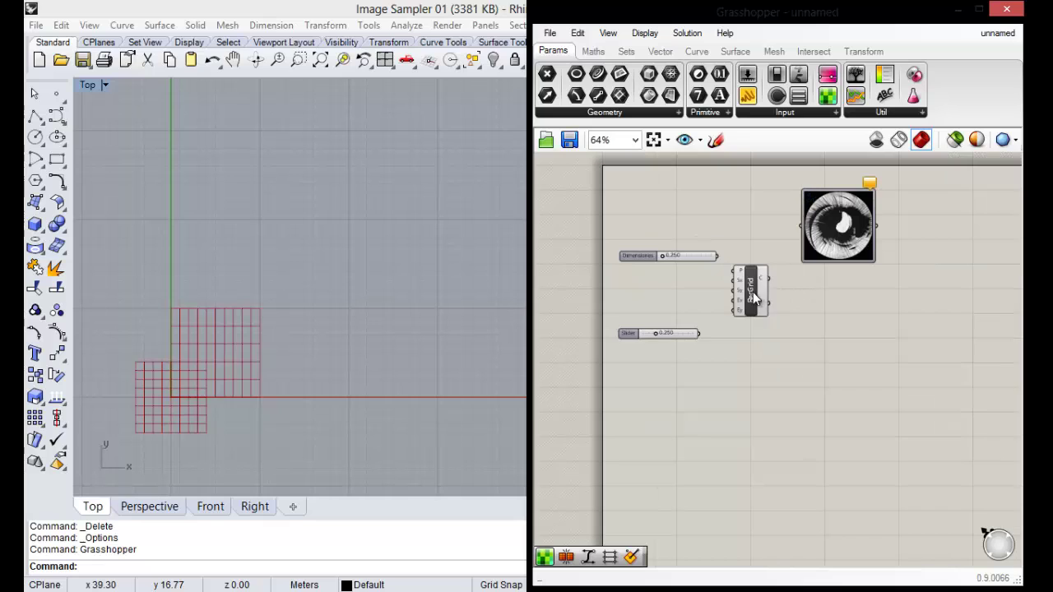
click(774, 285)
scroll(774, 285, up, 2)
click(568, 284)
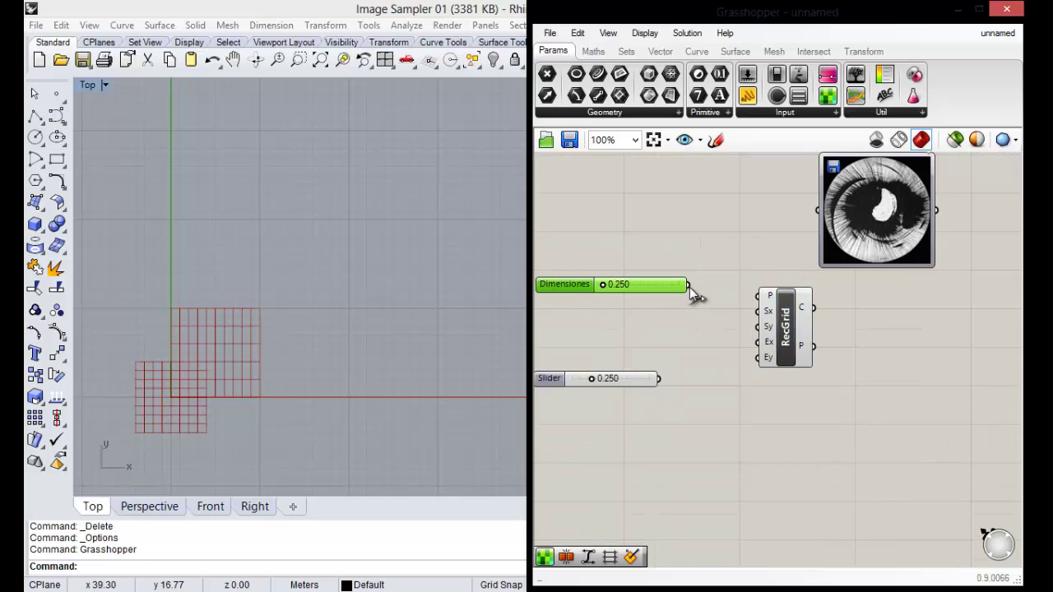
drag(690, 287, 755, 320)
drag(741, 335, 757, 327)
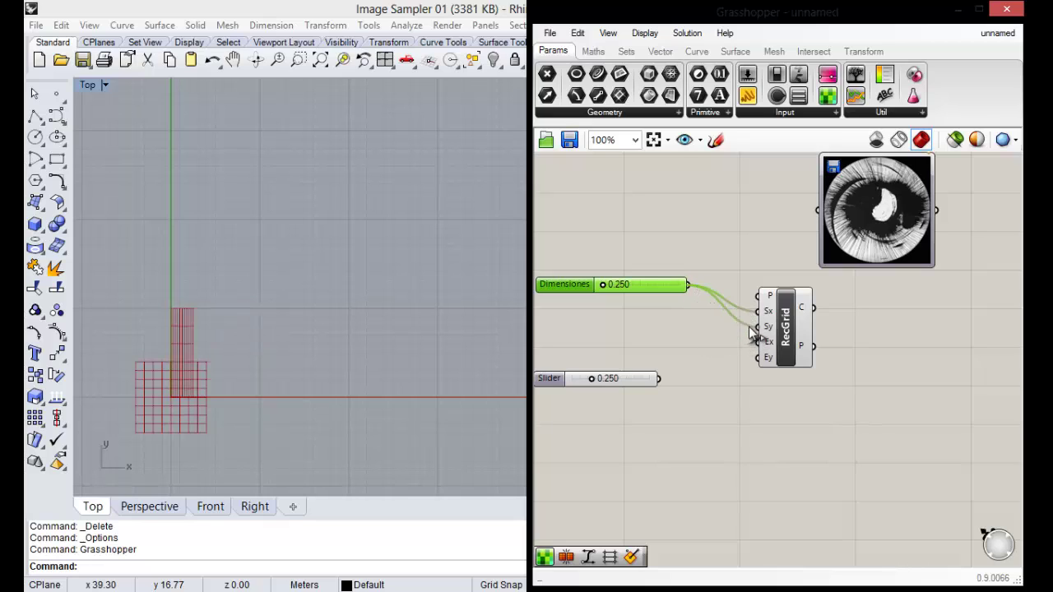
click(687, 353)
Set Dimensiones to 1.933 to enlarge the grid cells in Rhino.
scroll(175, 419, up, 2)
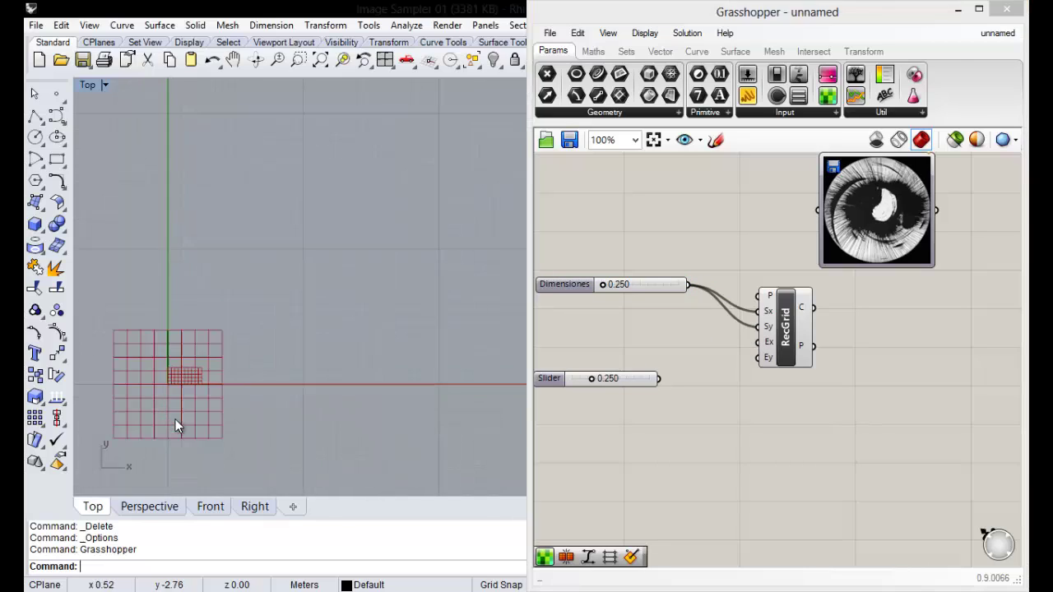
scroll(237, 365, down, 1)
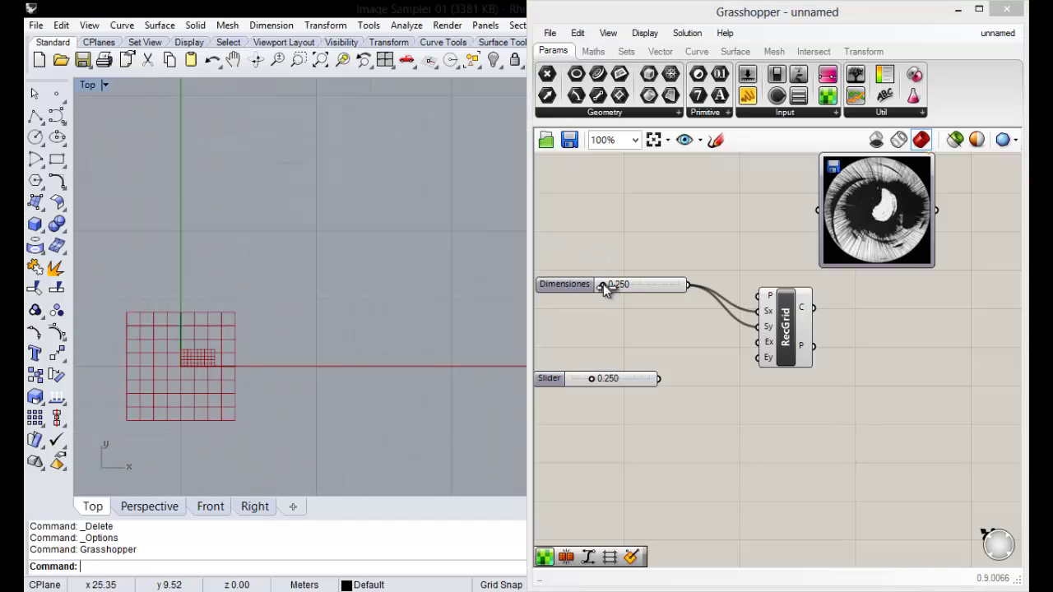
drag(603, 284, 616, 283)
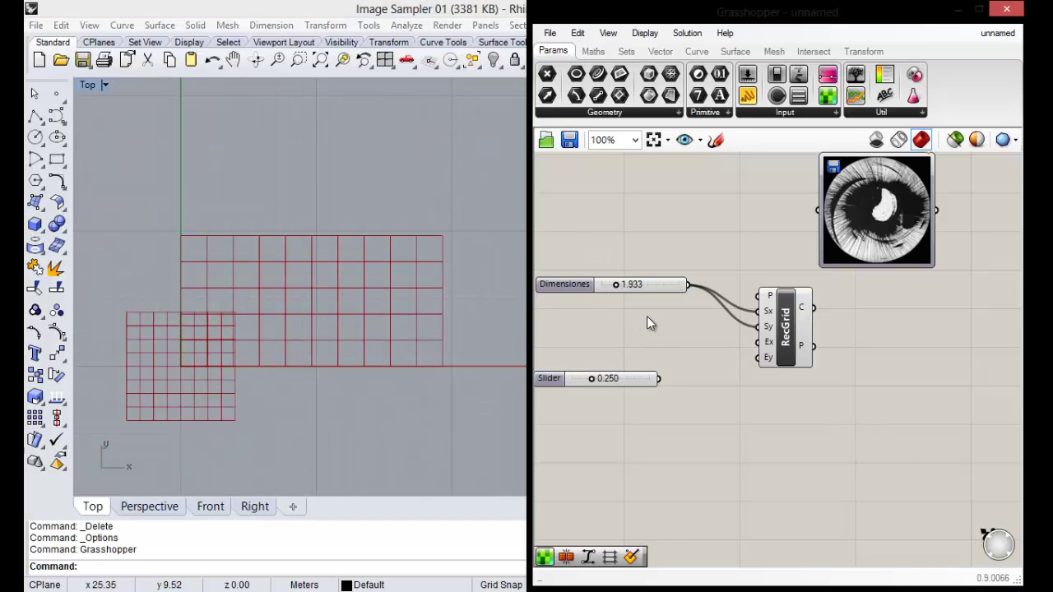
scroll(647, 316, down, 1)
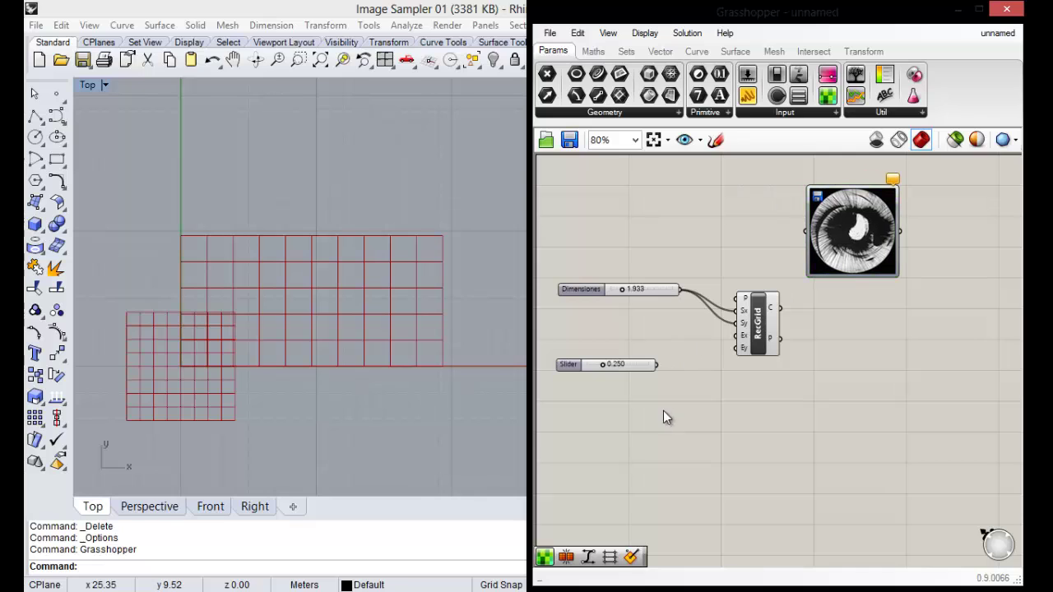
scroll(837, 218, down, 1)
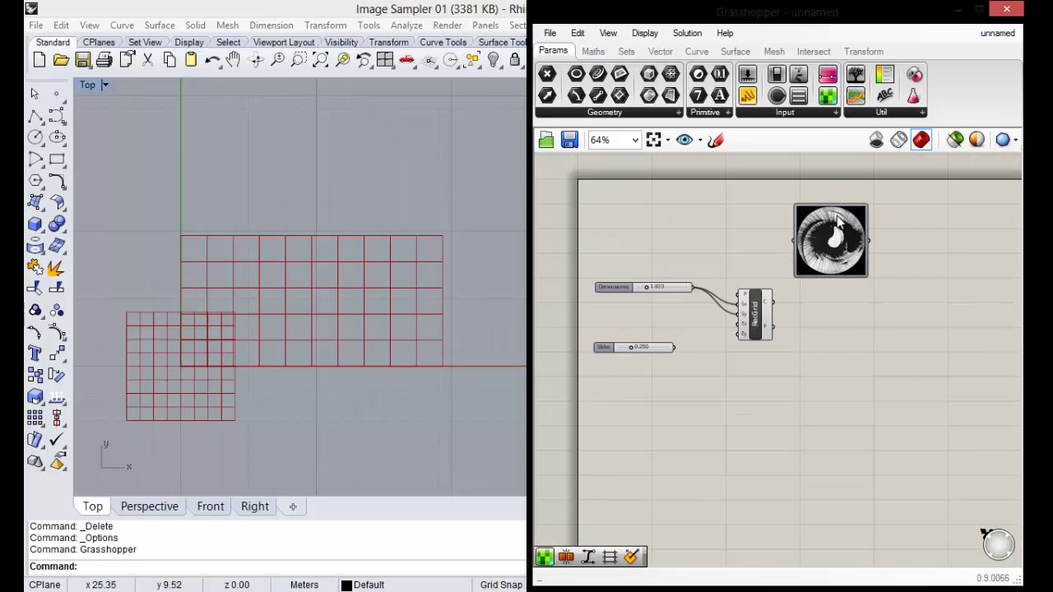
scroll(837, 220, up, 1)
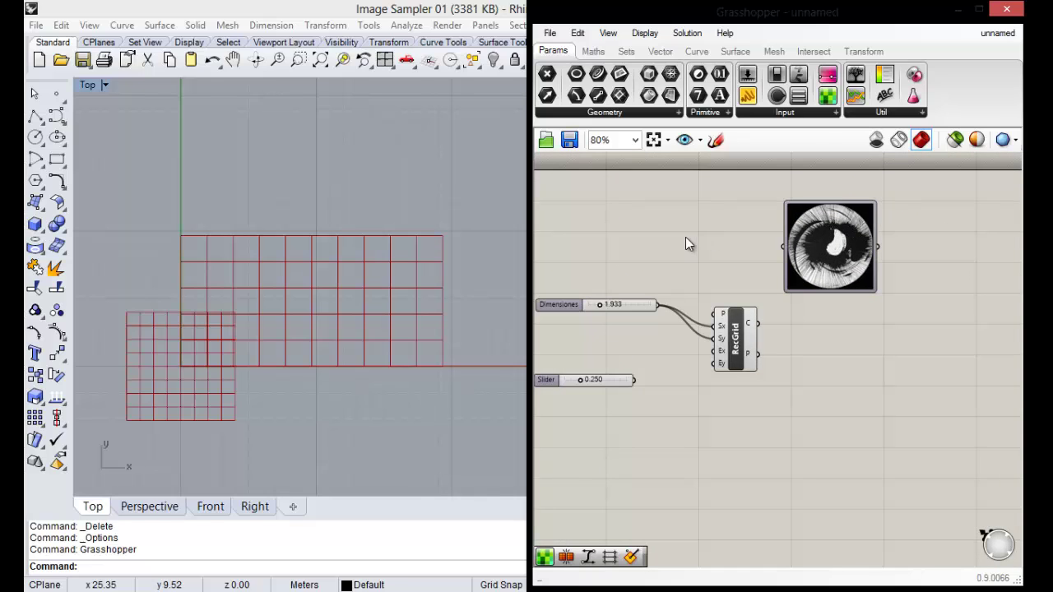
scroll(680, 304, down, 1)
scroll(650, 329, up, 1)
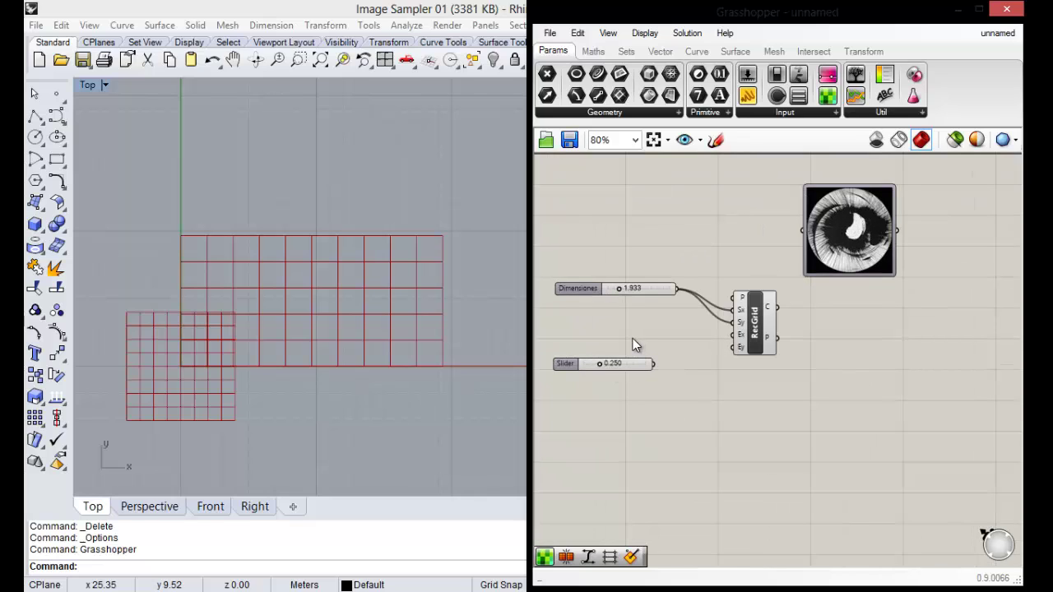
mouse_move(566, 364)
mouse_down()
mouse_move(581, 369)
mouse_move(574, 344)
mouse_up()
scroll(618, 355, up, 1)
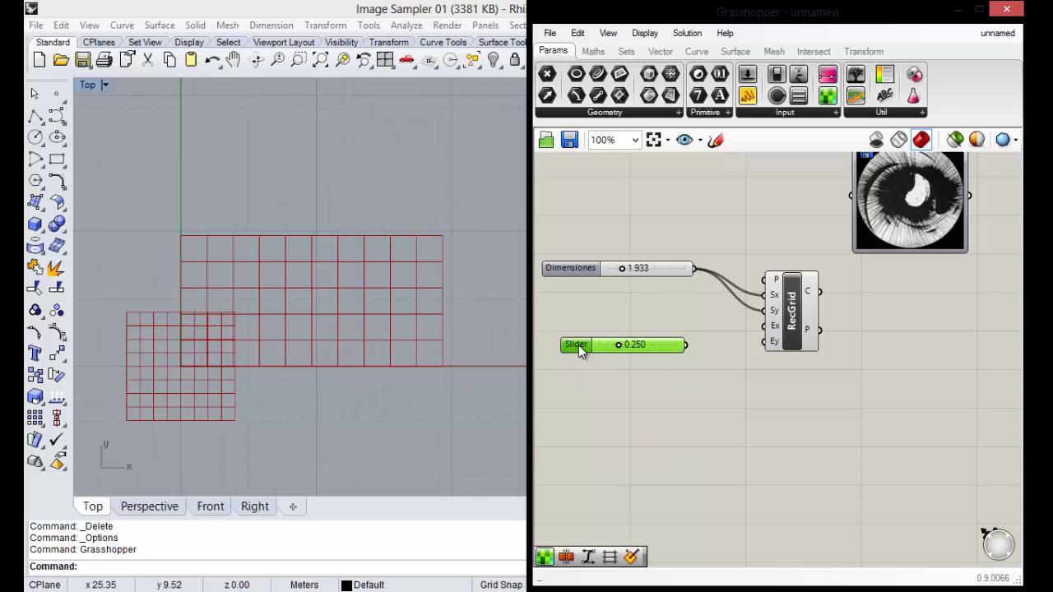
Make the second slider an integer slider named 'Escala X y Y', ranging 1 to 100.
right_click(579, 345)
click(643, 421)
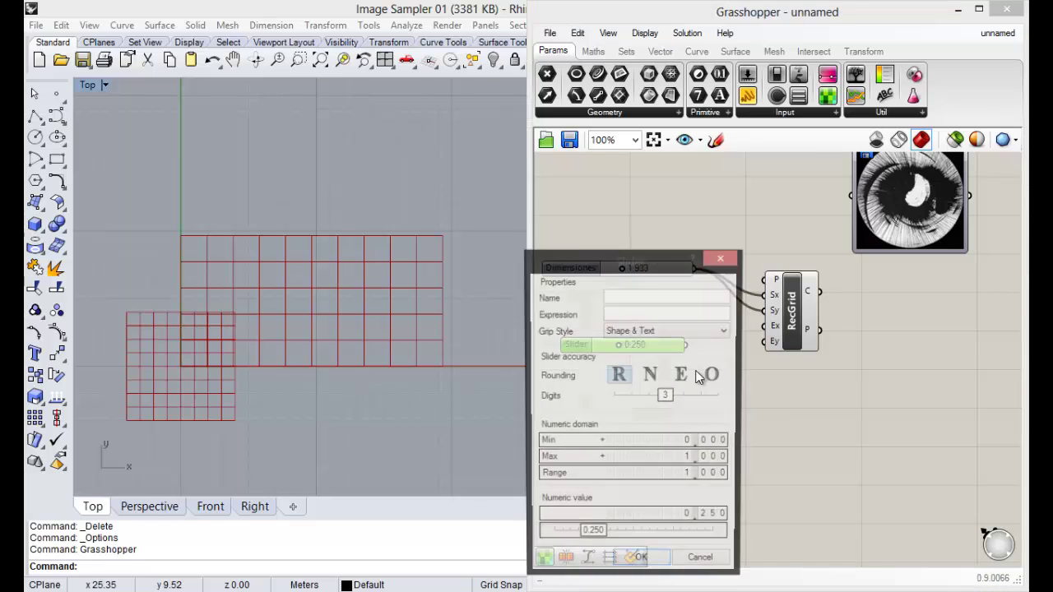
drag(605, 260, 462, 158)
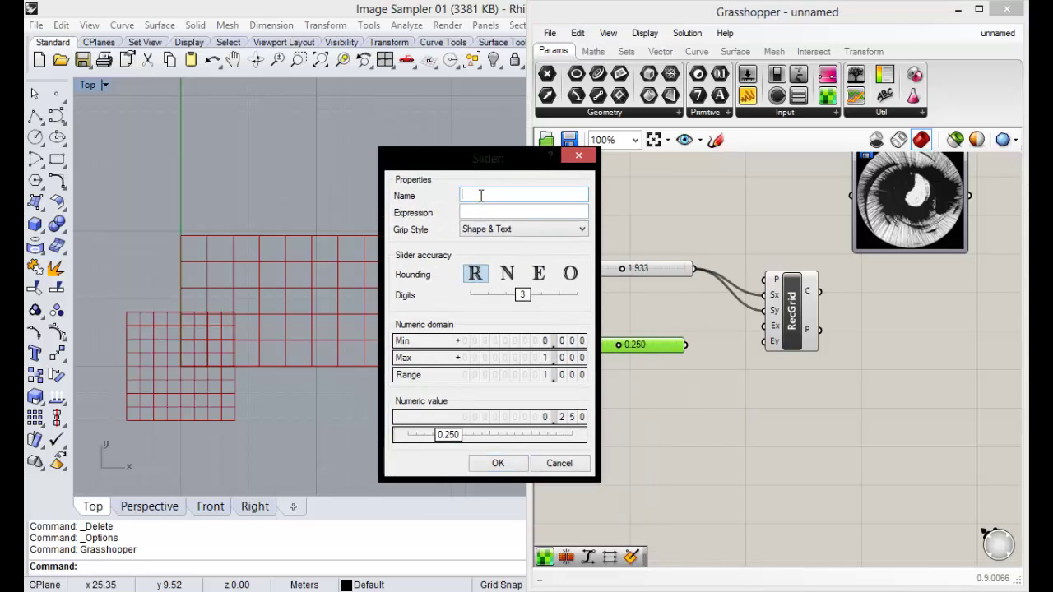
text(Escala)
text(s)
text( X)
text( y Y)
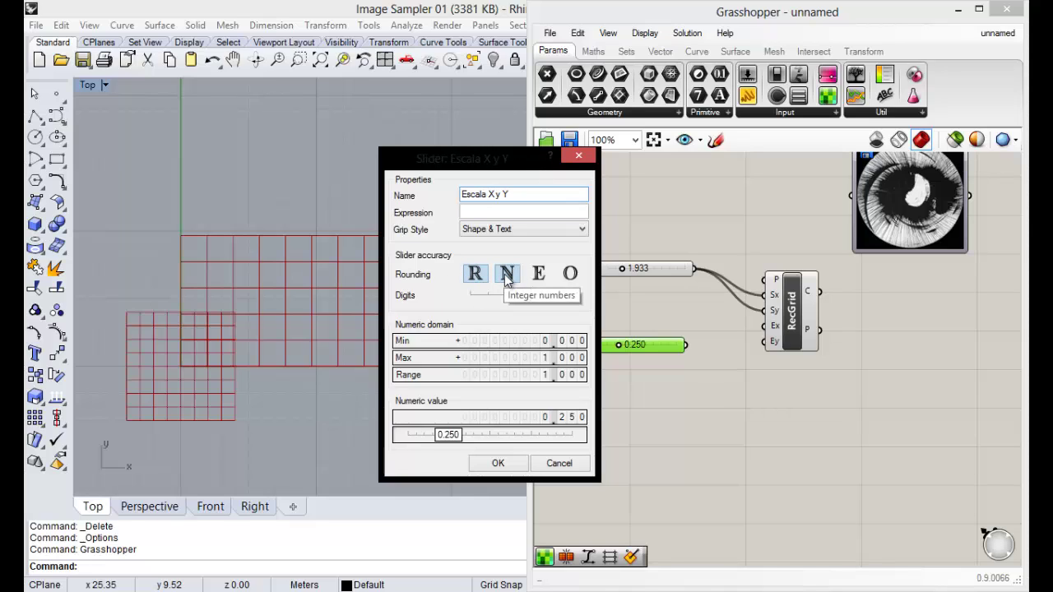
click(506, 277)
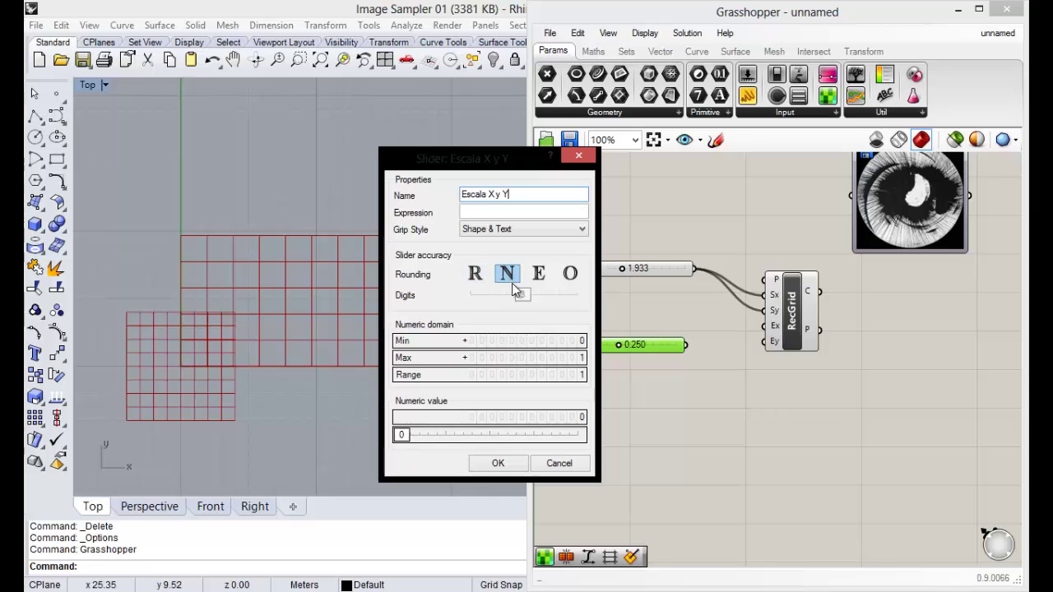
double_click(579, 341)
text(1)
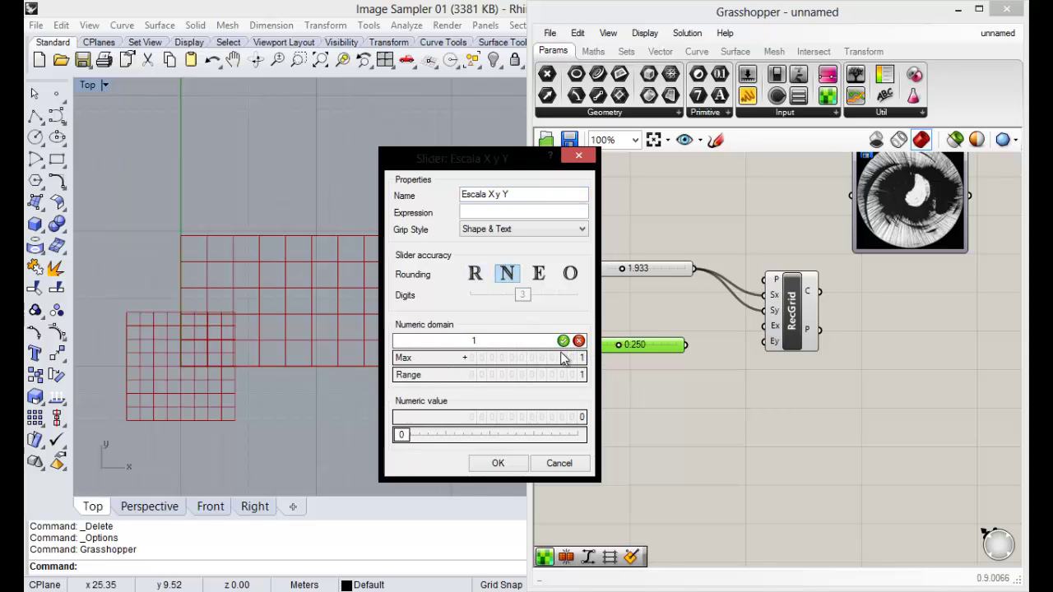
key(Return)
double_click(580, 359)
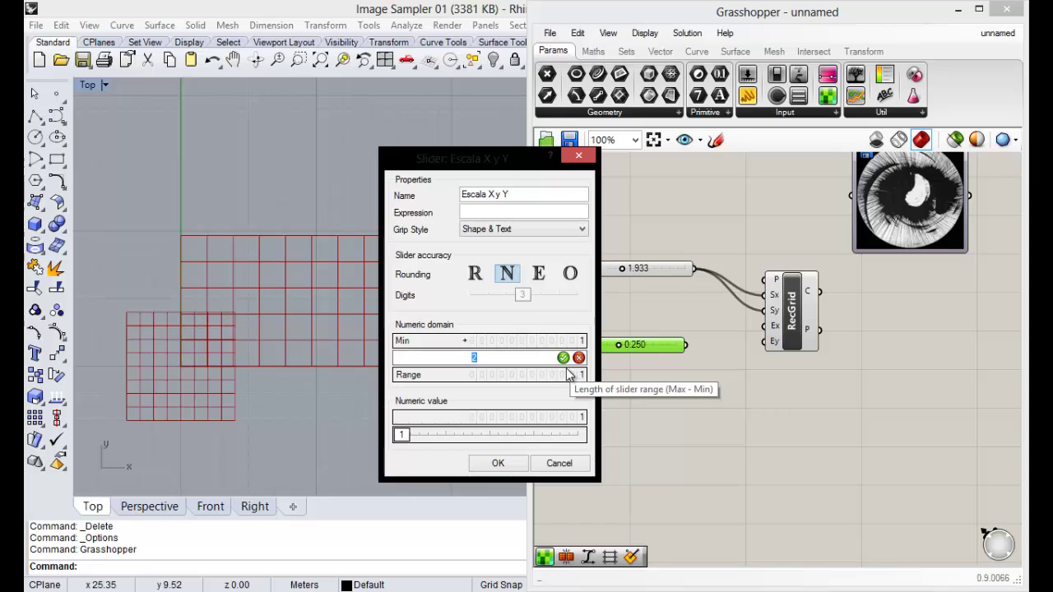
text(100)
key(Return)
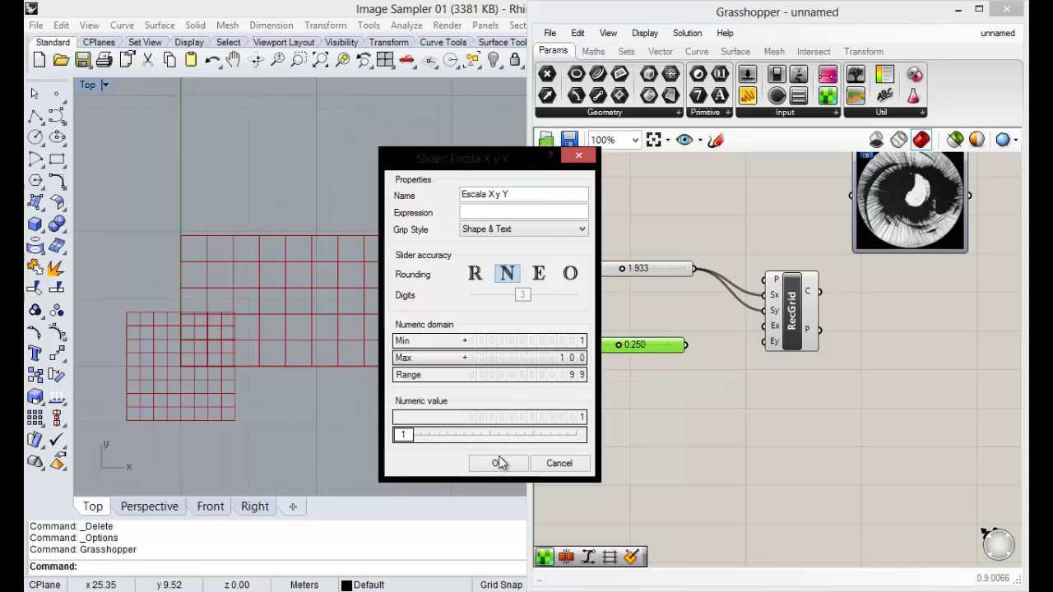
click(497, 464)
click(718, 395)
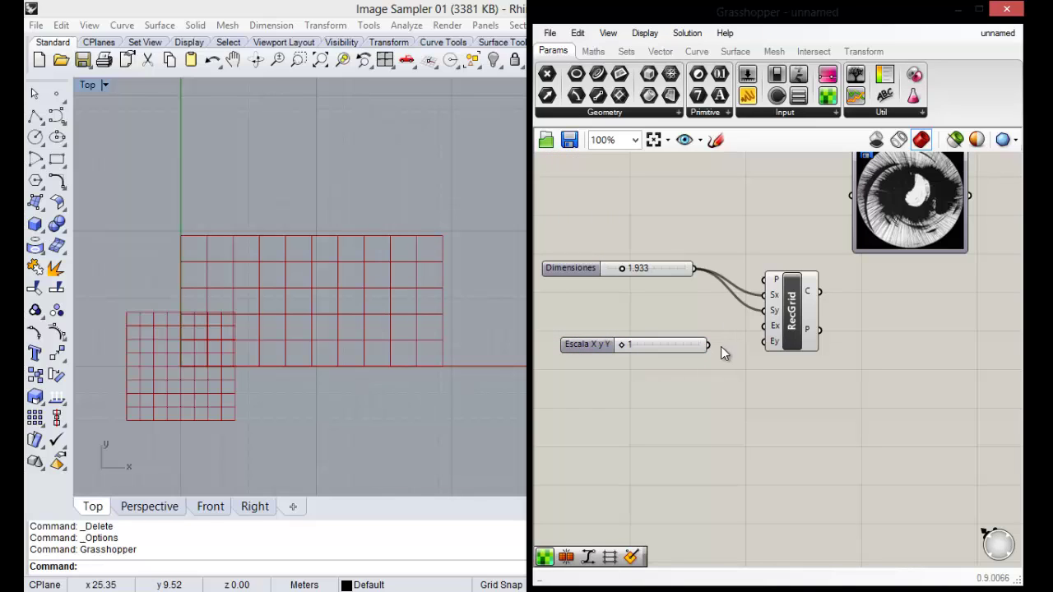
Wire Escala X y Y into RecGrid's Ex and Ey inputs and set it to 30.
drag(708, 345, 765, 325)
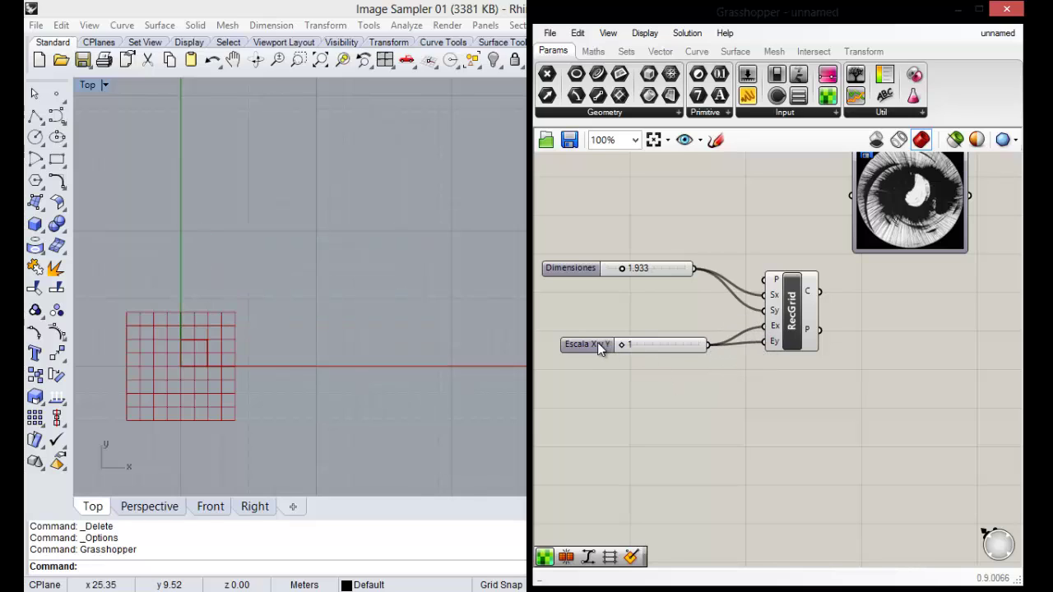
drag(597, 344, 584, 353)
click(627, 385)
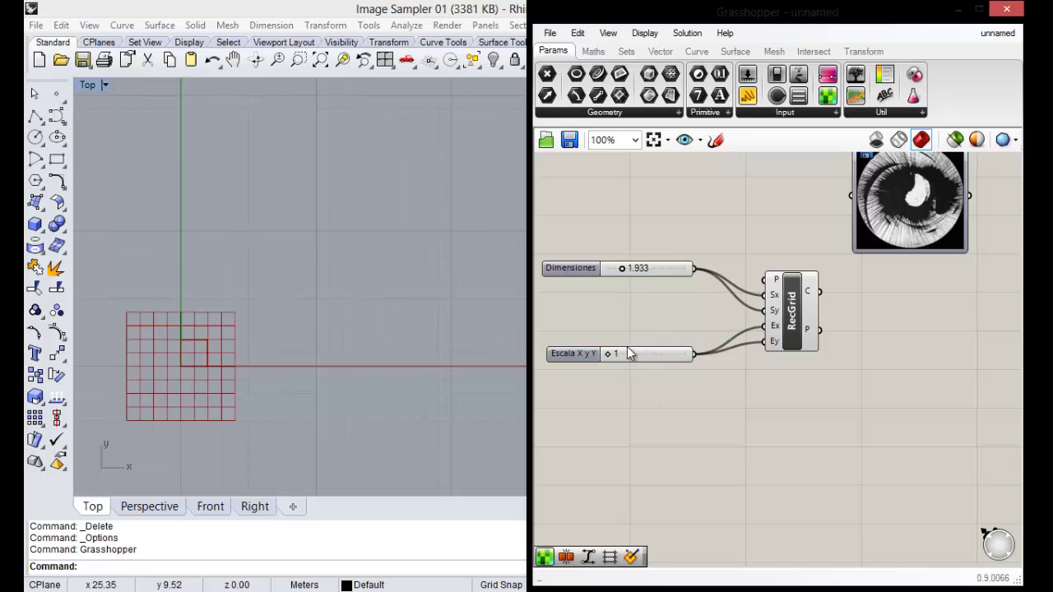
scroll(198, 367, up, 2)
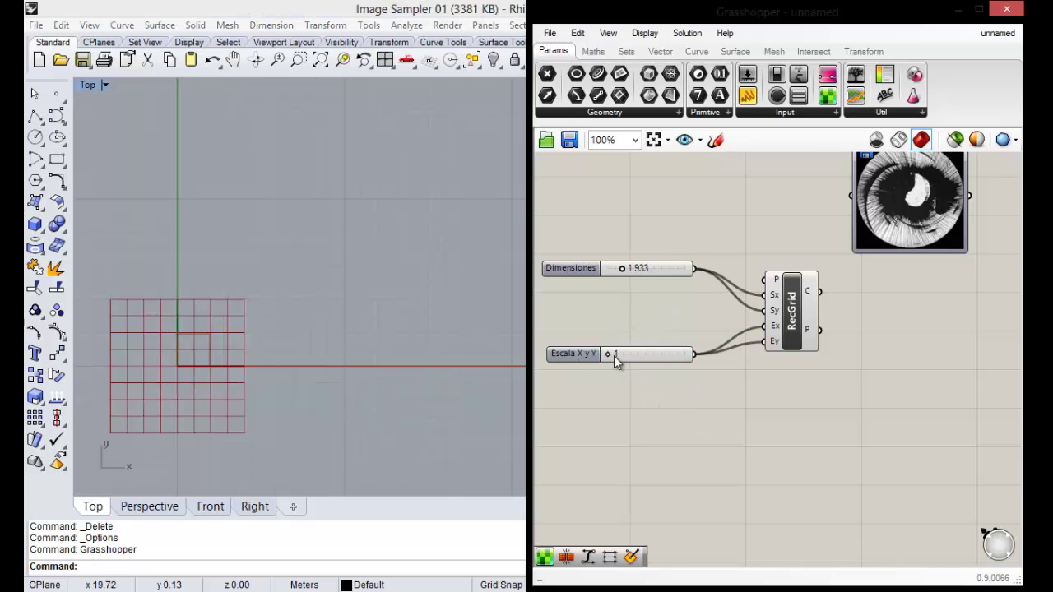
drag(614, 355, 619, 357)
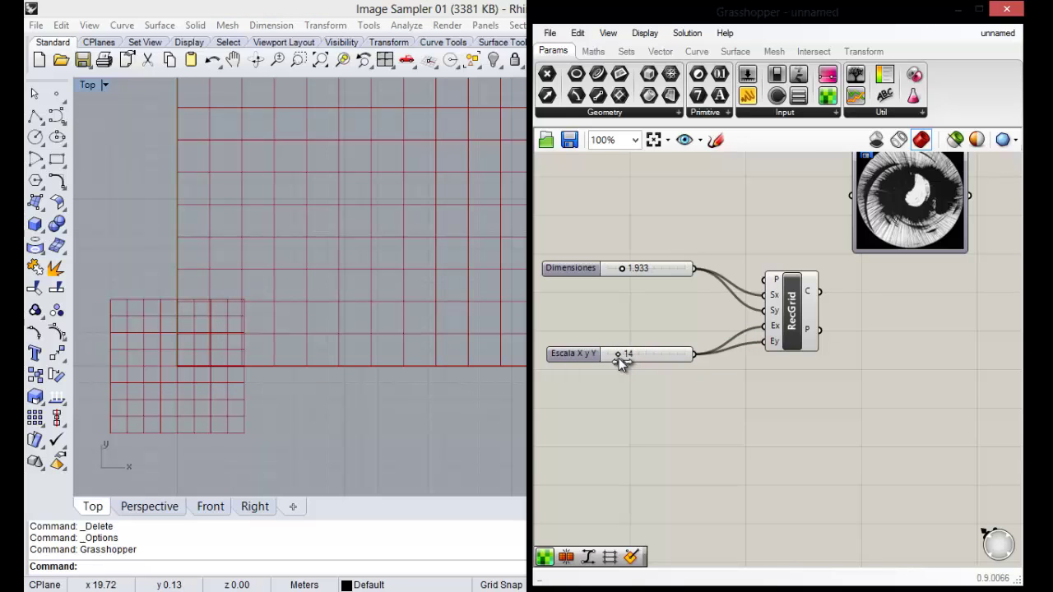
drag(629, 359, 634, 359)
scroll(346, 349, down, 5)
scroll(447, 316, up, 1)
scroll(408, 304, up, 2)
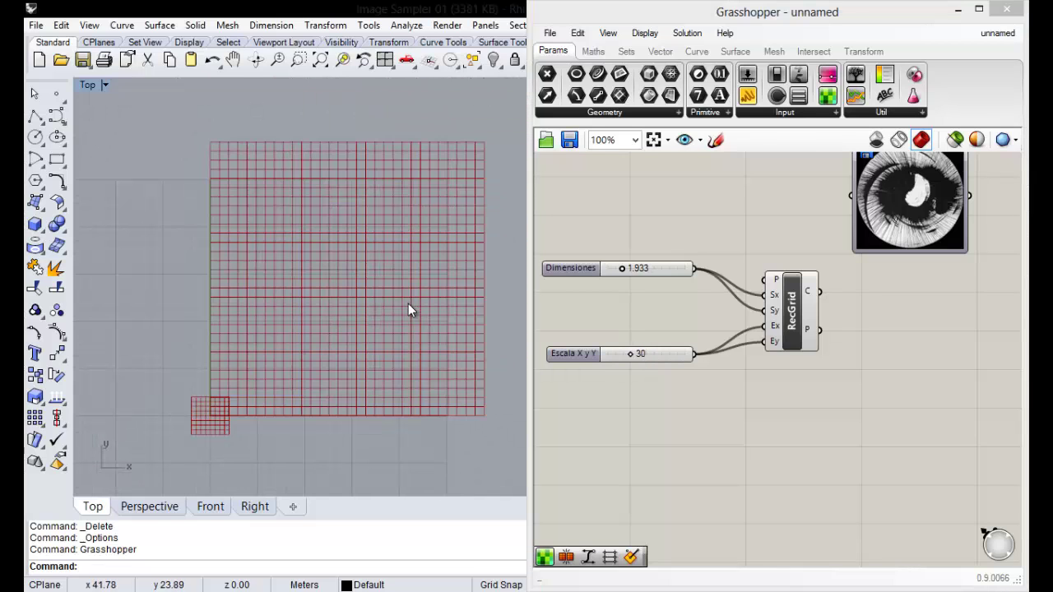
Move the Image Sampler component down beside the RecGrid component.
click(620, 300)
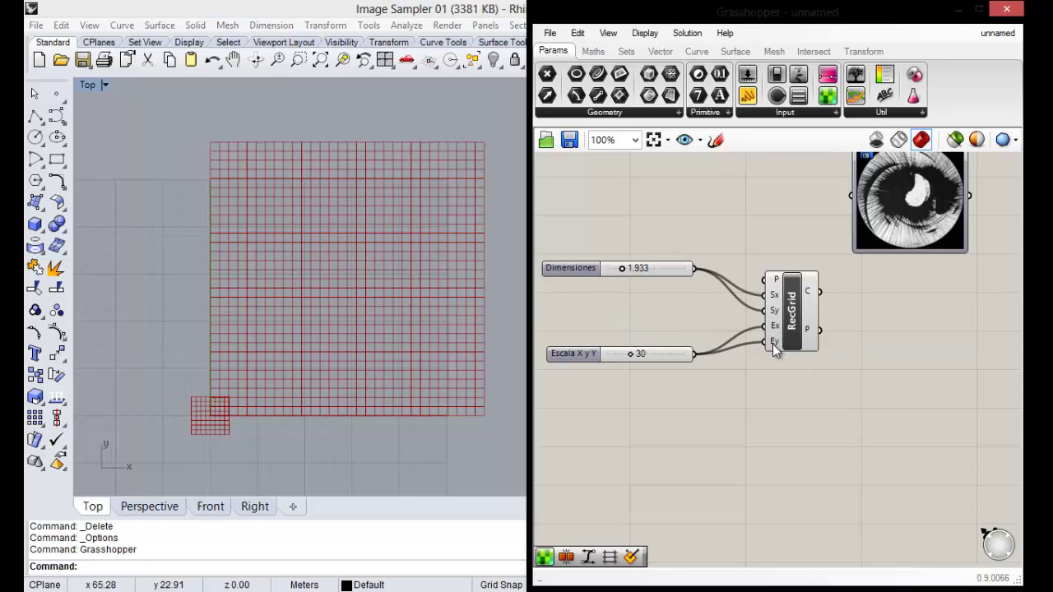
drag(896, 190, 937, 195)
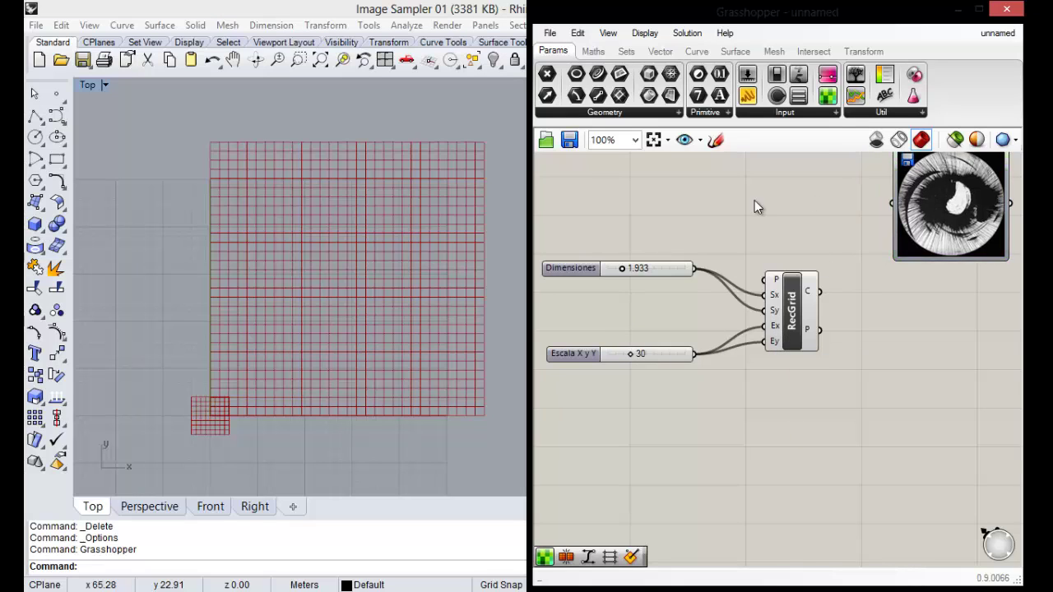
scroll(740, 270, down, 3)
scroll(825, 243, up, 1)
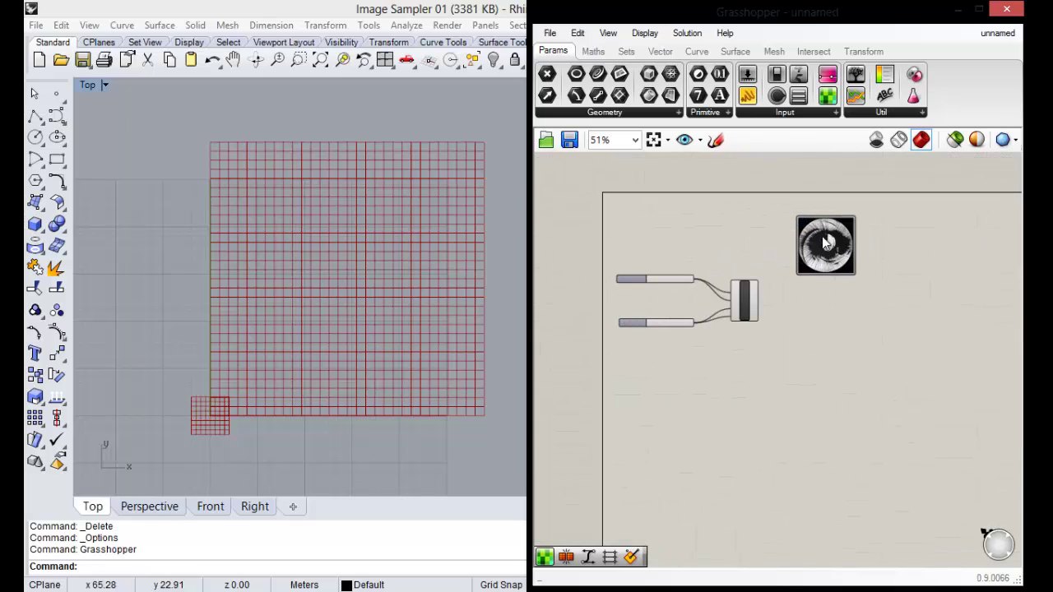
drag(827, 243, 858, 345)
scroll(860, 353, up, 2)
scroll(860, 353, up, 1)
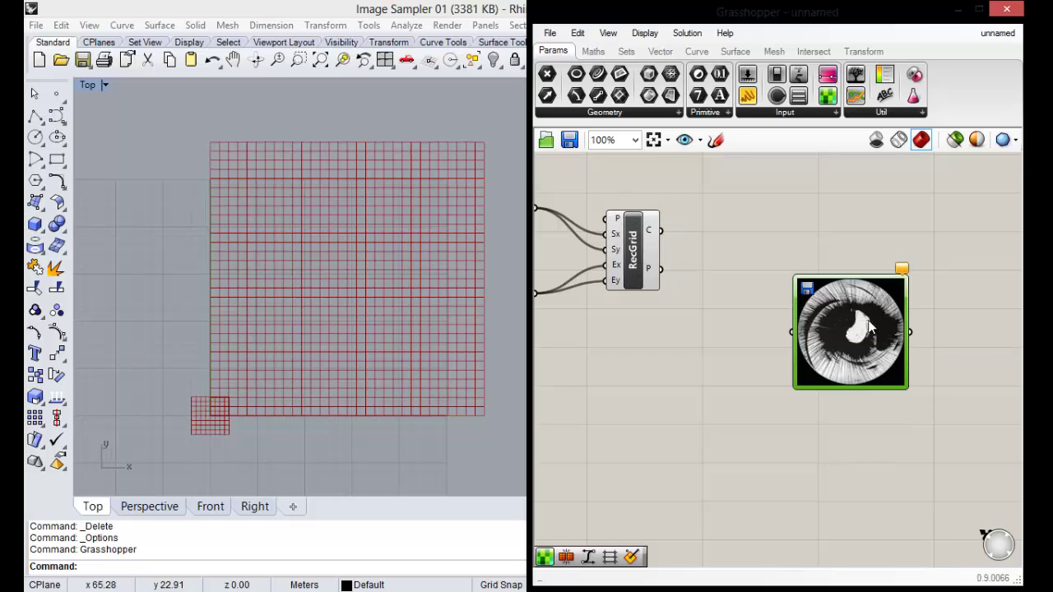
drag(870, 326, 855, 324)
click(730, 322)
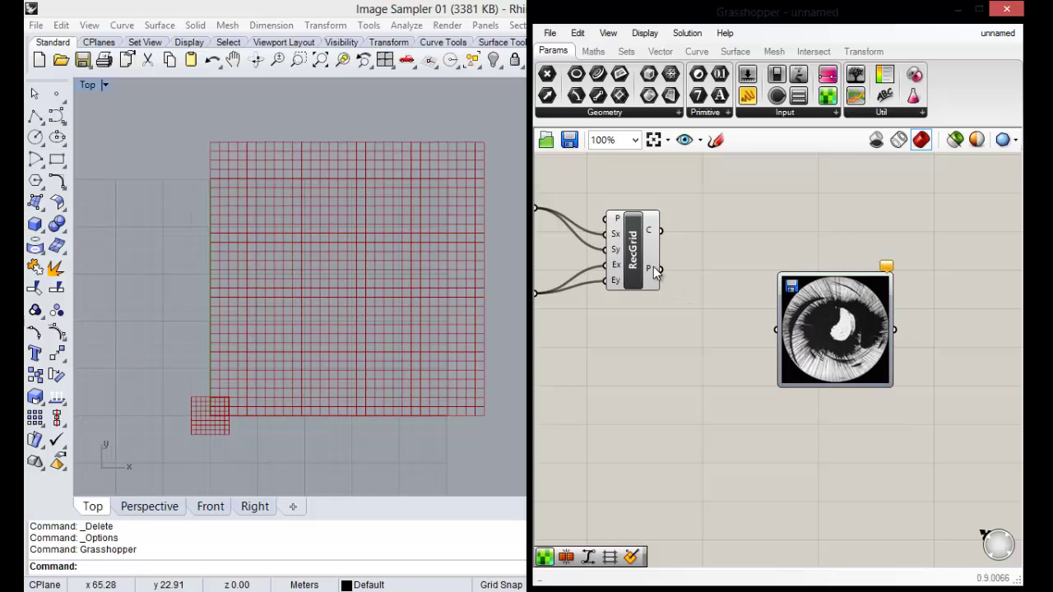
mouse_move(656, 269)
mouse_down()
mouse_move(782, 347)
mouse_move(777, 331)
mouse_move(866, 342)
mouse_up()
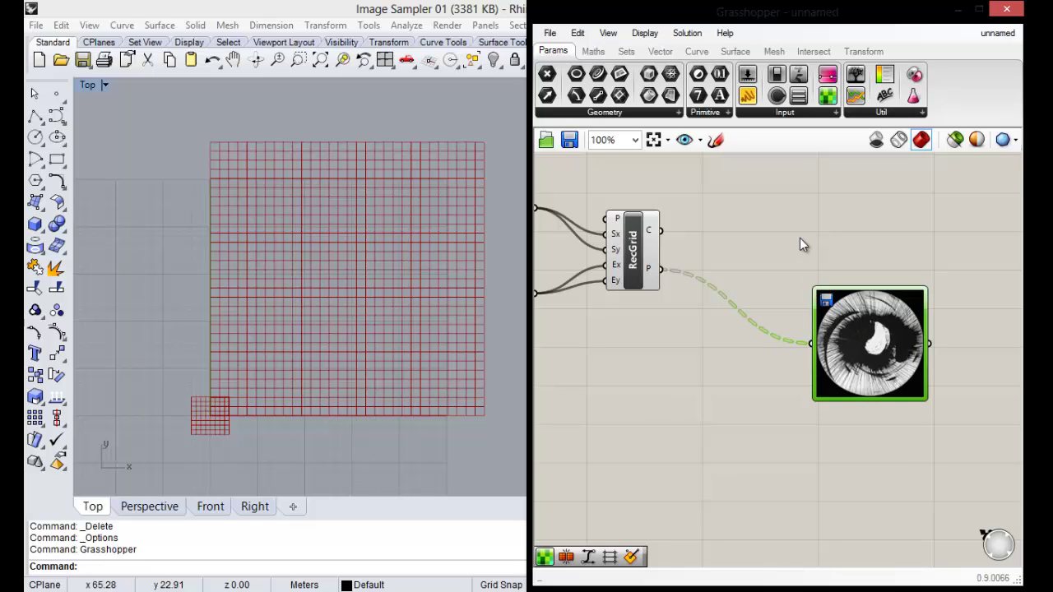
click(767, 206)
scroll(790, 230, down, 5)
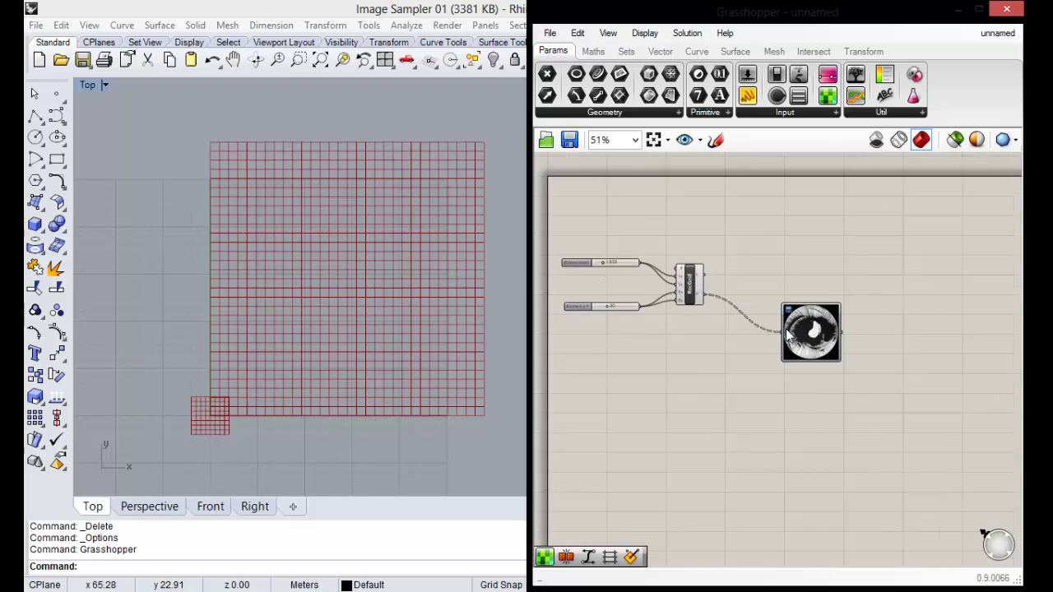
scroll(850, 241, up, 2)
scroll(746, 331, up, 2)
scroll(736, 272, down, 1)
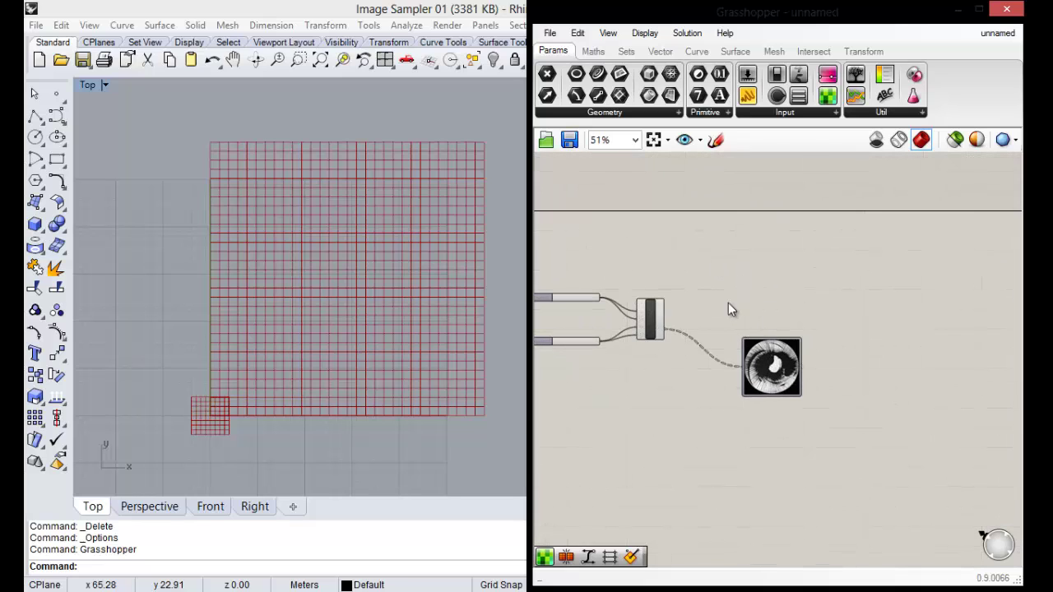
scroll(699, 337, up, 1)
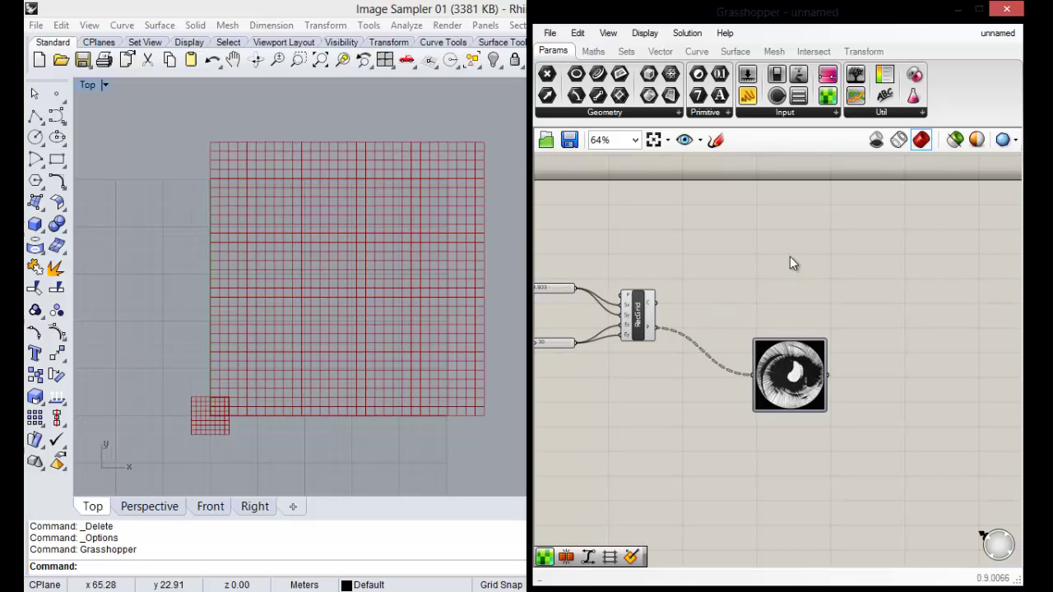
scroll(784, 266, down, 2)
scroll(668, 292, up, 2)
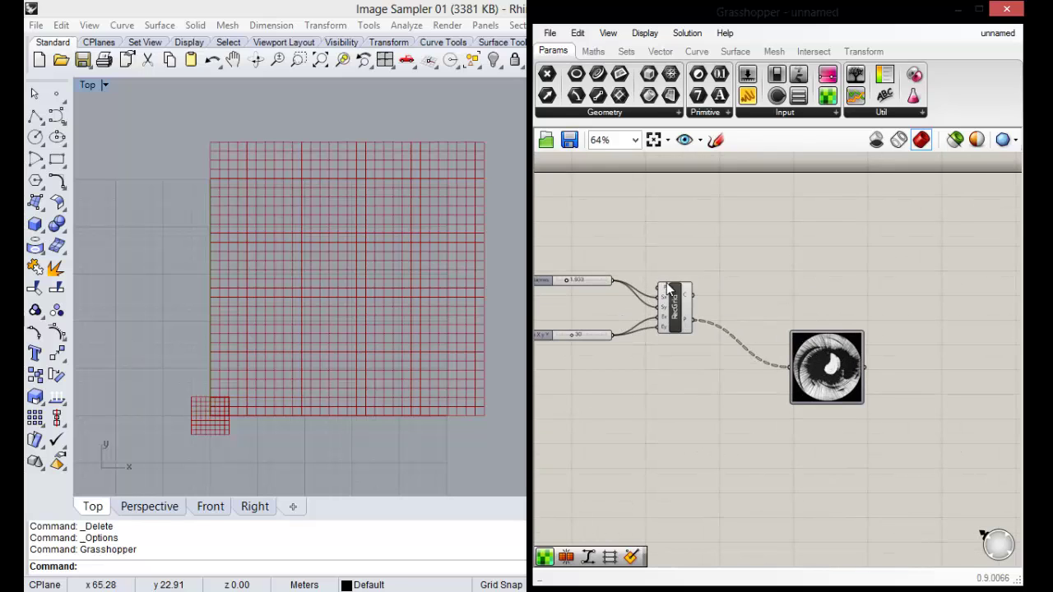
scroll(668, 289, down, 2)
scroll(634, 313, up, 2)
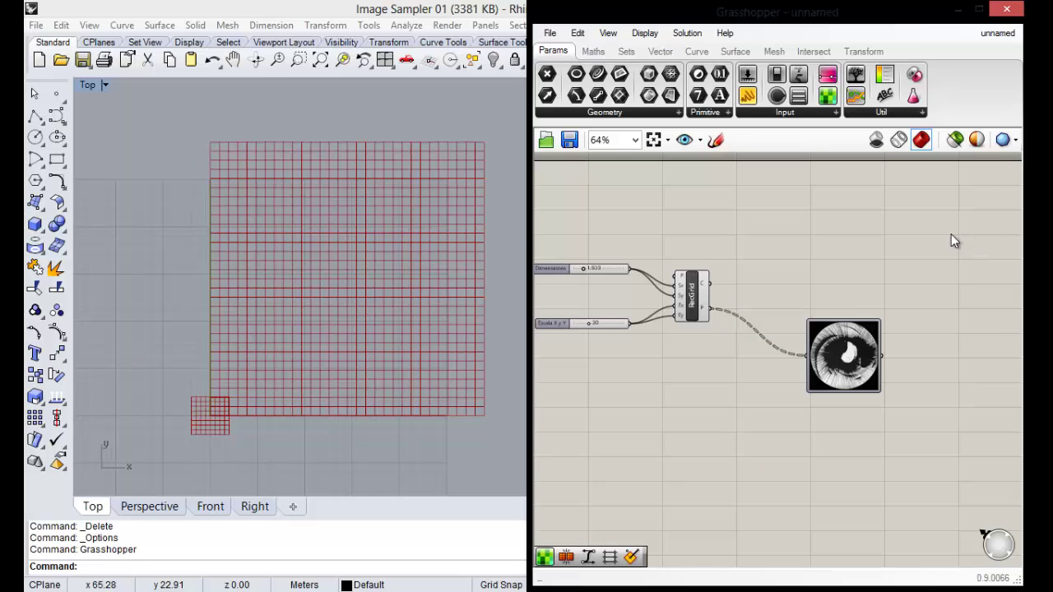
scroll(328, 293, down, 1)
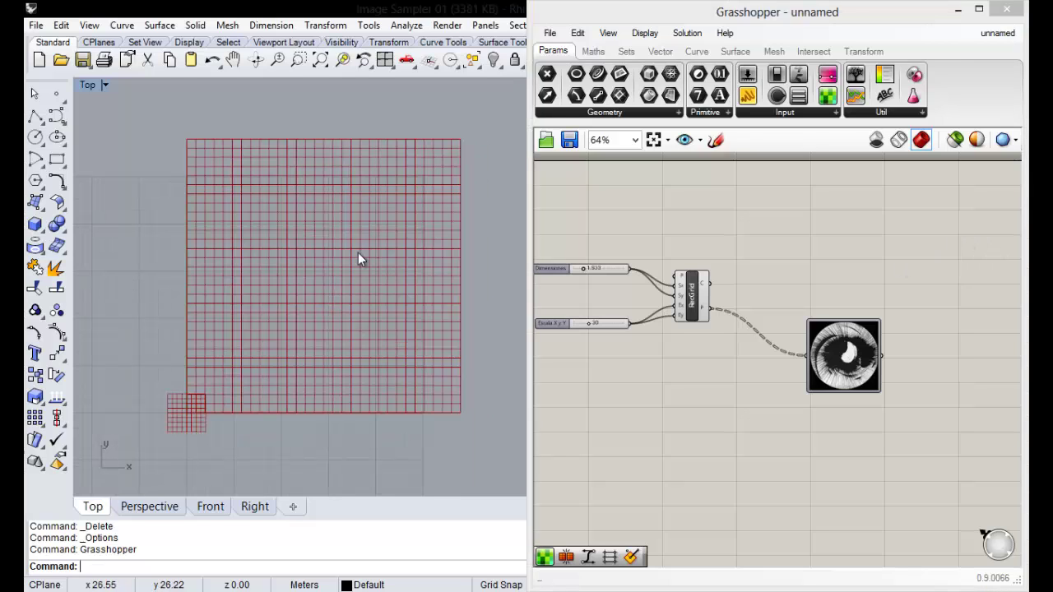
scroll(358, 253, up, 1)
scroll(260, 253, down, 1)
scroll(275, 251, up, 1)
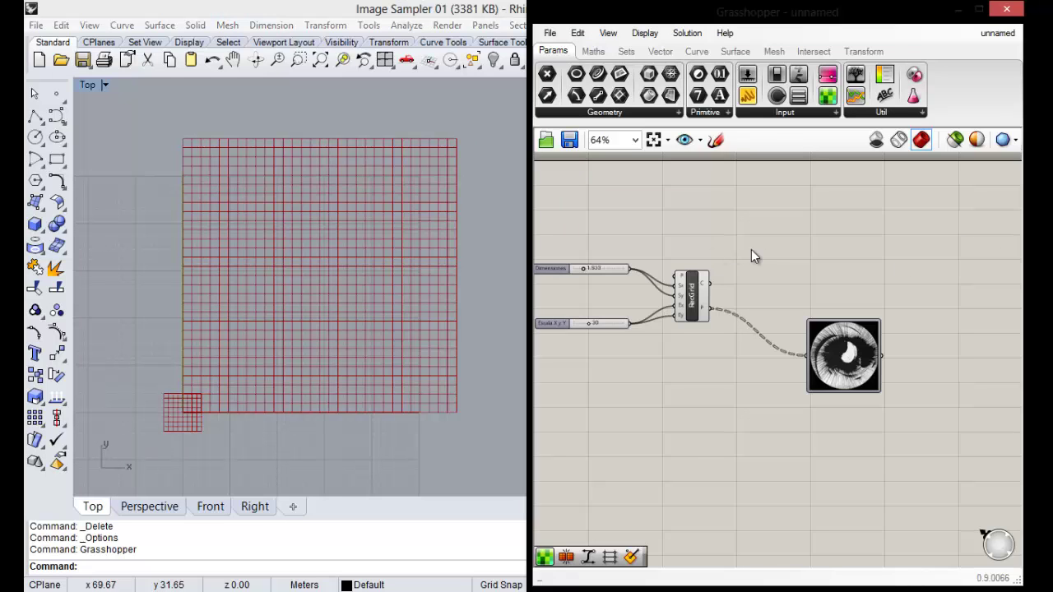
scroll(790, 251, down, 1)
scroll(802, 240, up, 1)
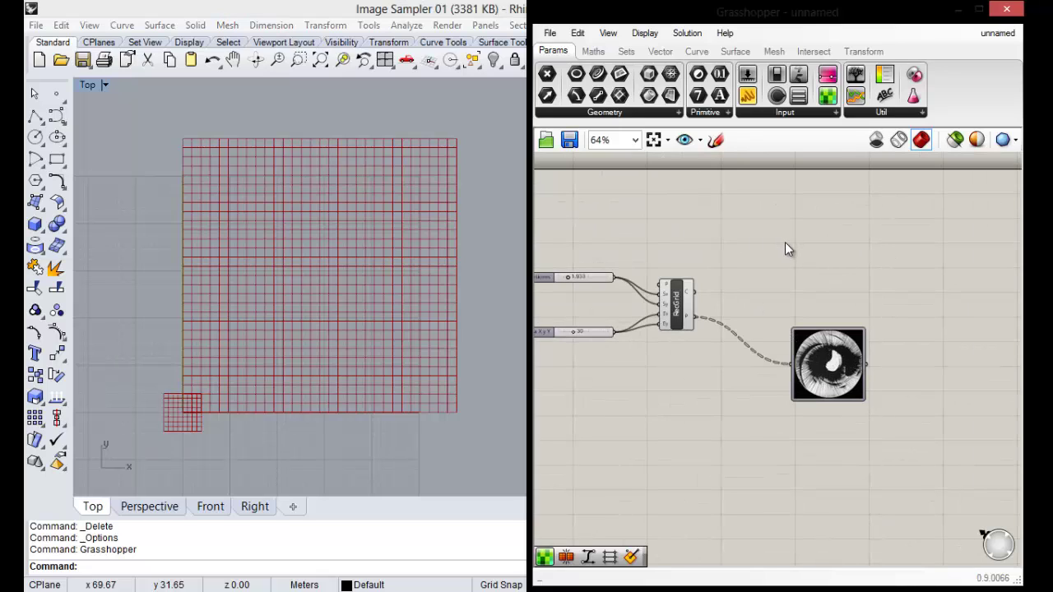
Add a Division component to the canvas above the grid definition.
double_click(785, 244)
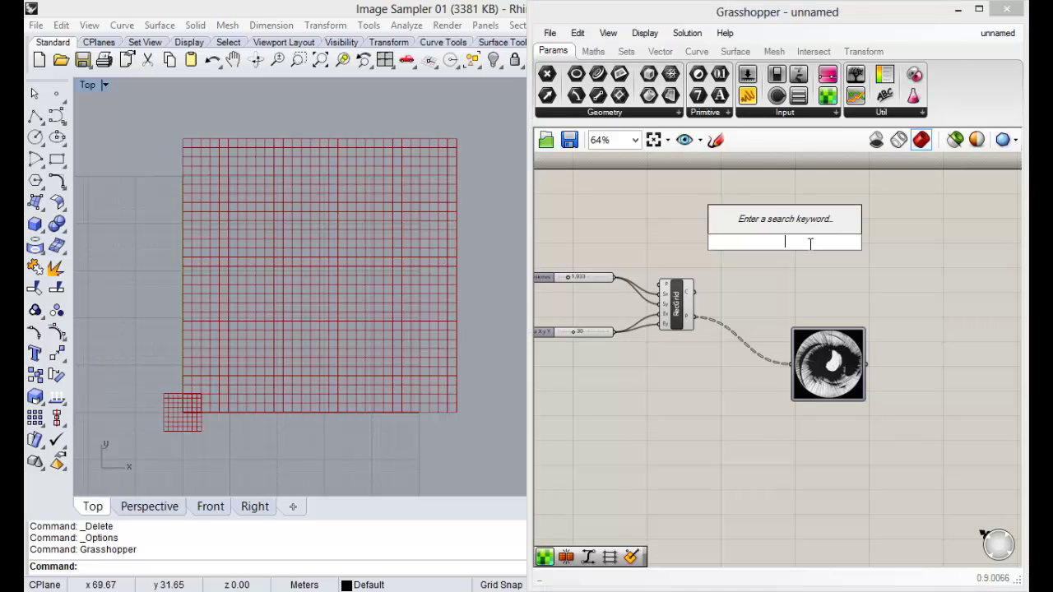
text(division)
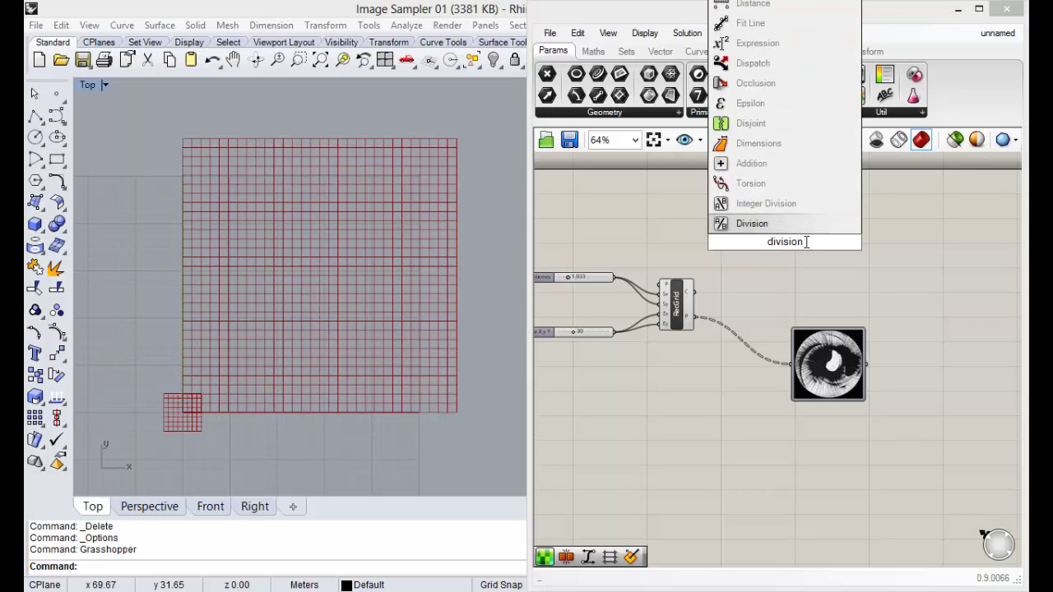
click(802, 271)
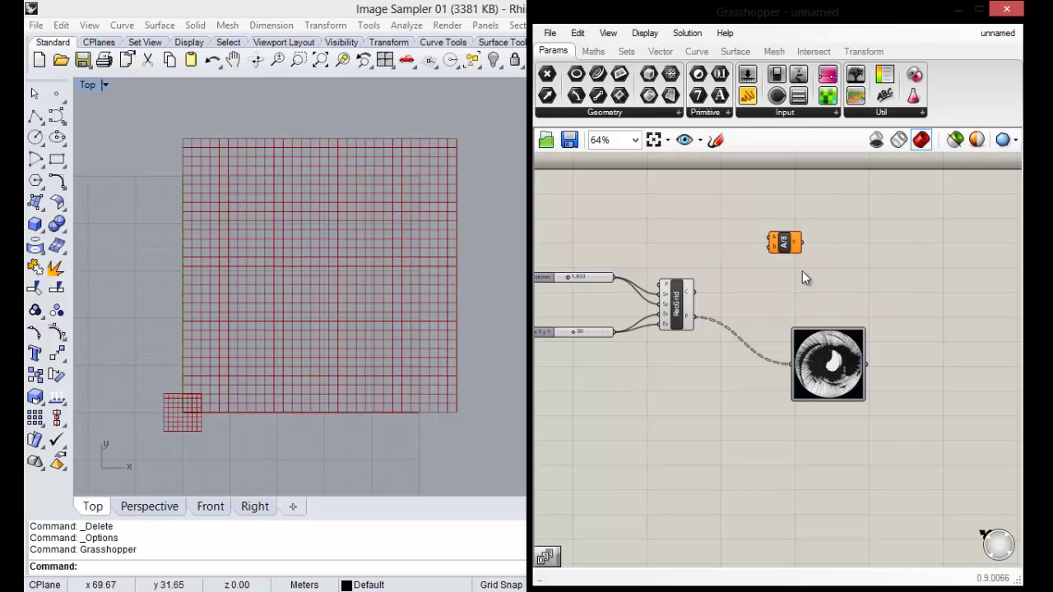
drag(795, 251, 806, 243)
scroll(806, 242, up, 3)
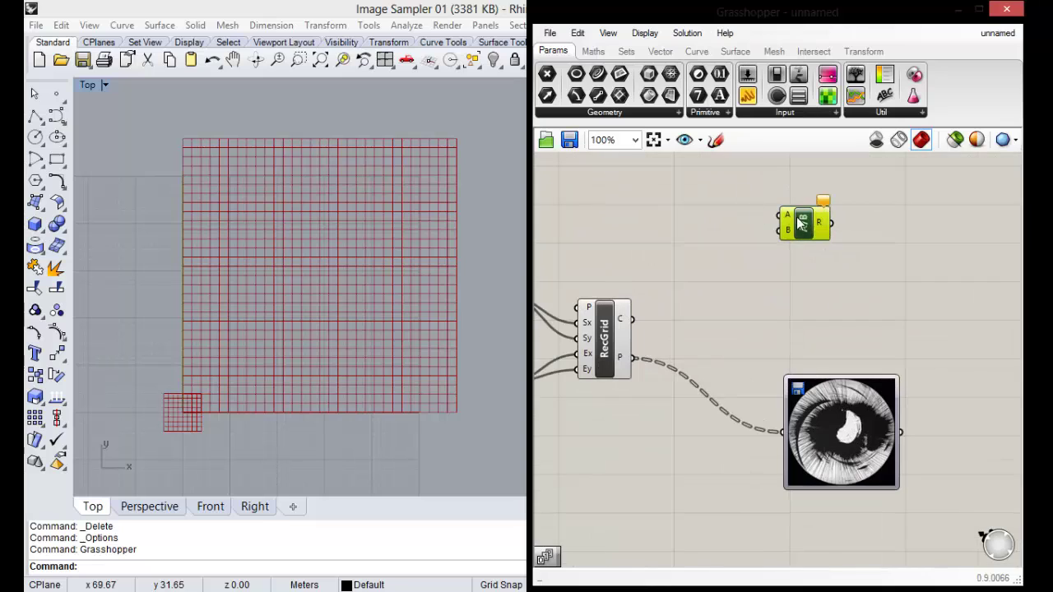
click(757, 272)
scroll(789, 265, down, 3)
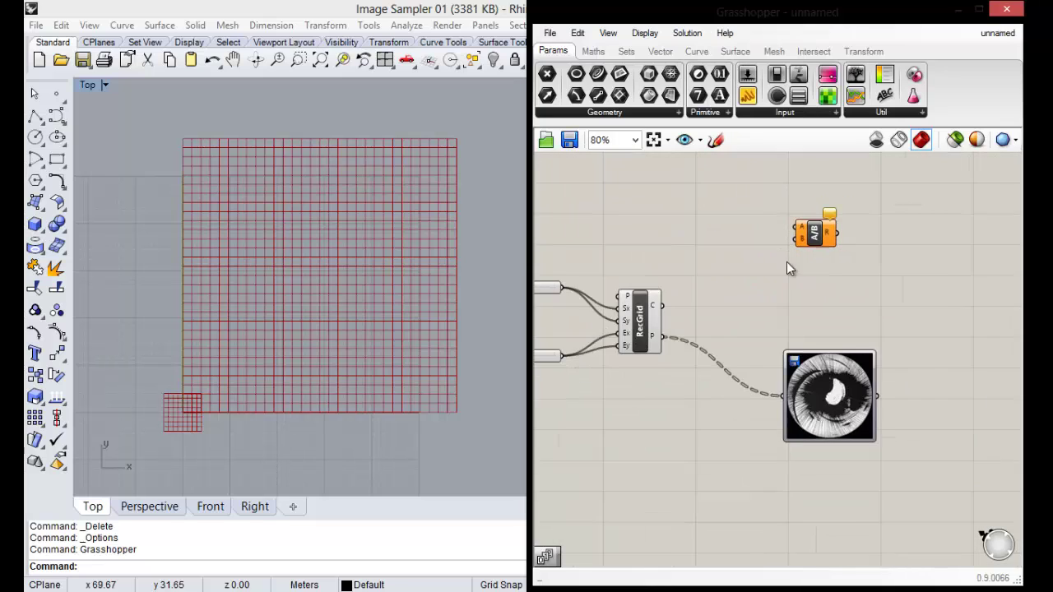
scroll(822, 272, down, 1)
scroll(615, 294, up, 2)
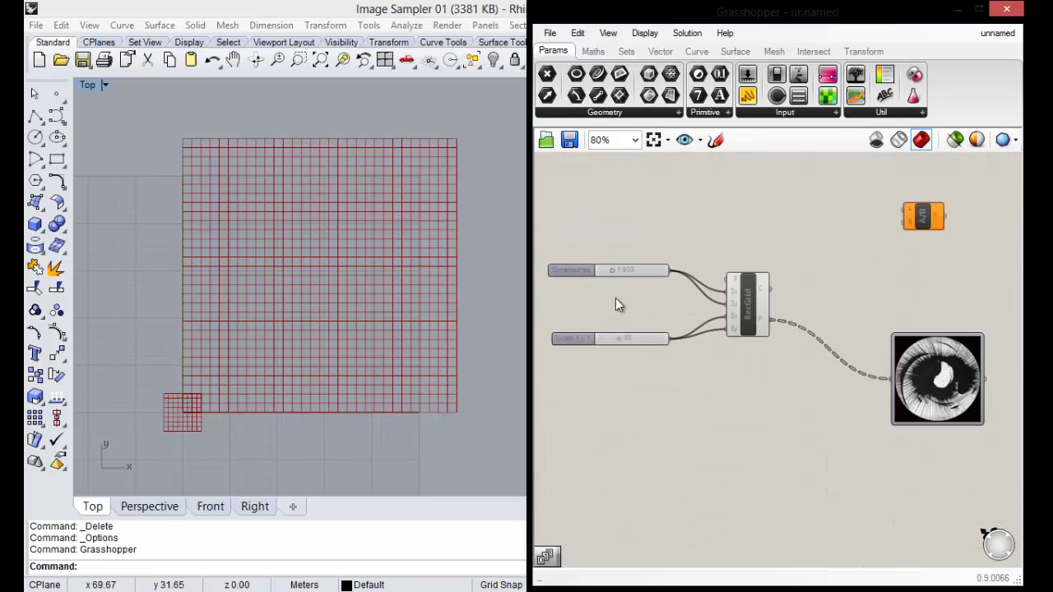
Duplicate the Dimensiones slider and place the copy beside the Division component.
click(586, 280)
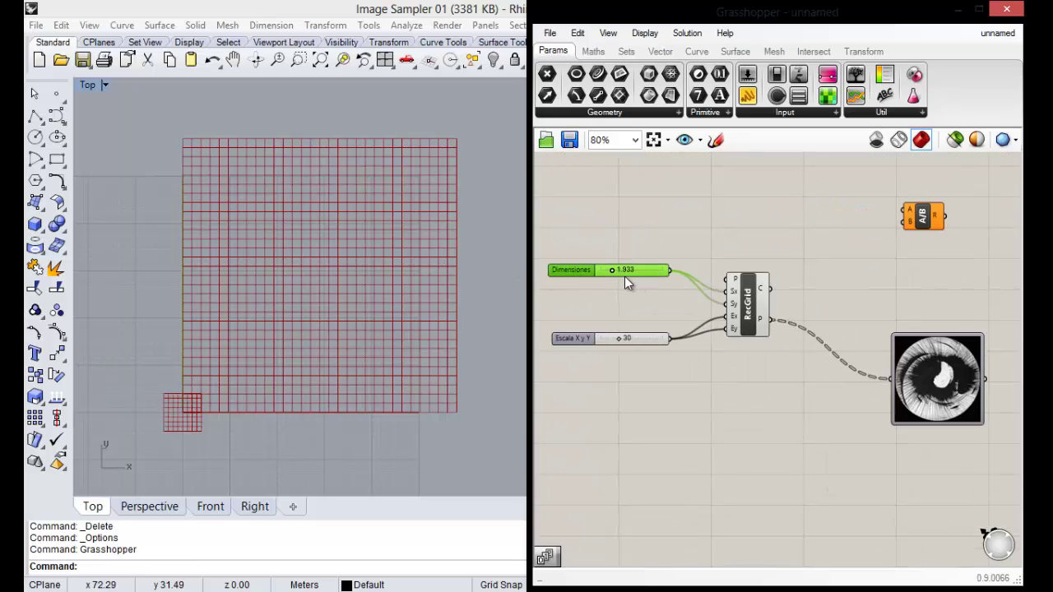
key(ctrl+c)
key(ctrl+v)
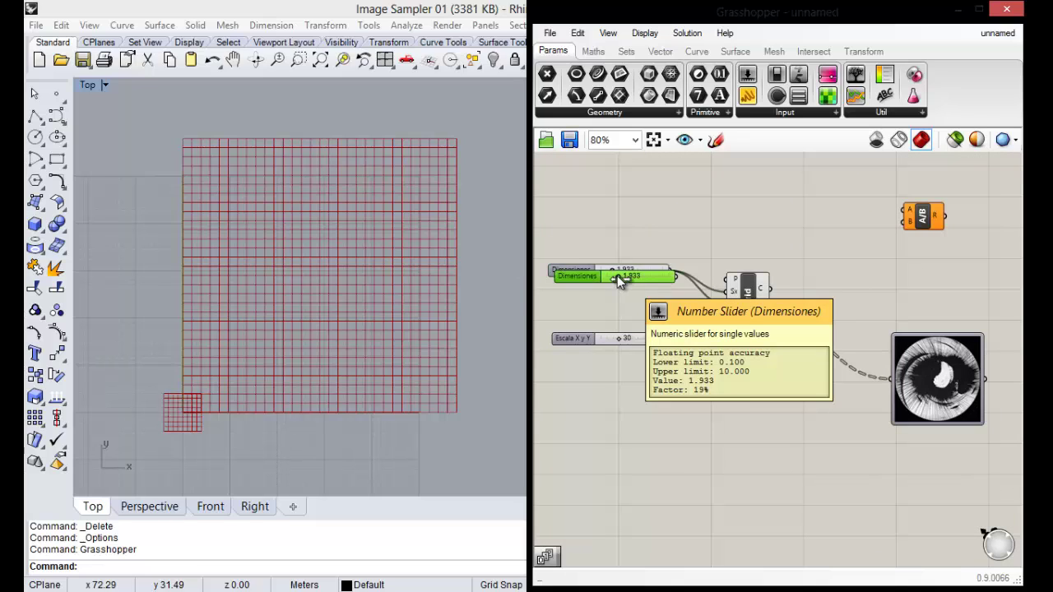
drag(580, 273, 740, 218)
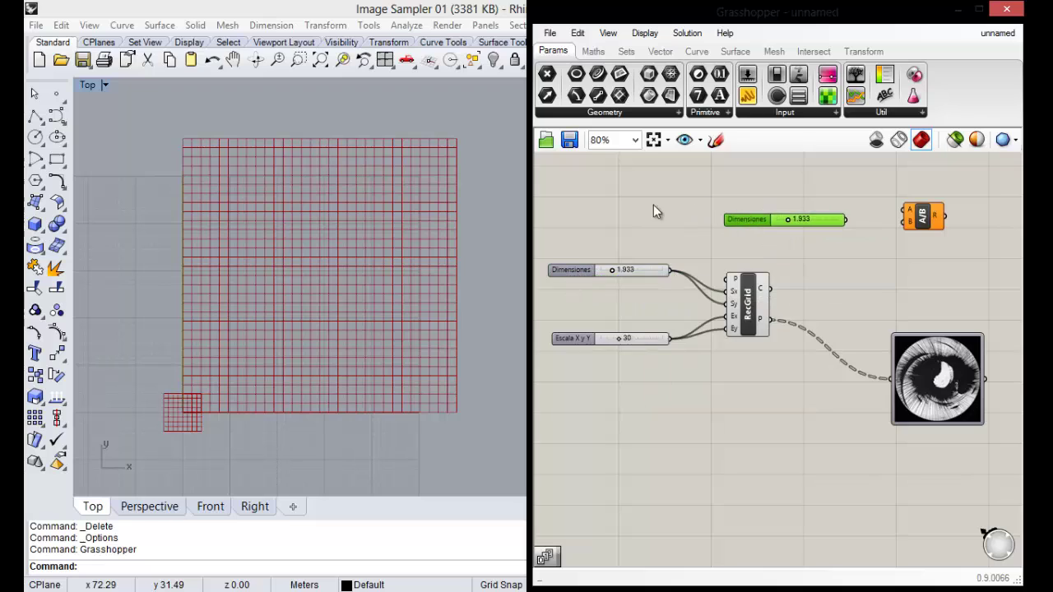
scroll(807, 215, down, 1)
scroll(807, 216, up, 1)
click(877, 221)
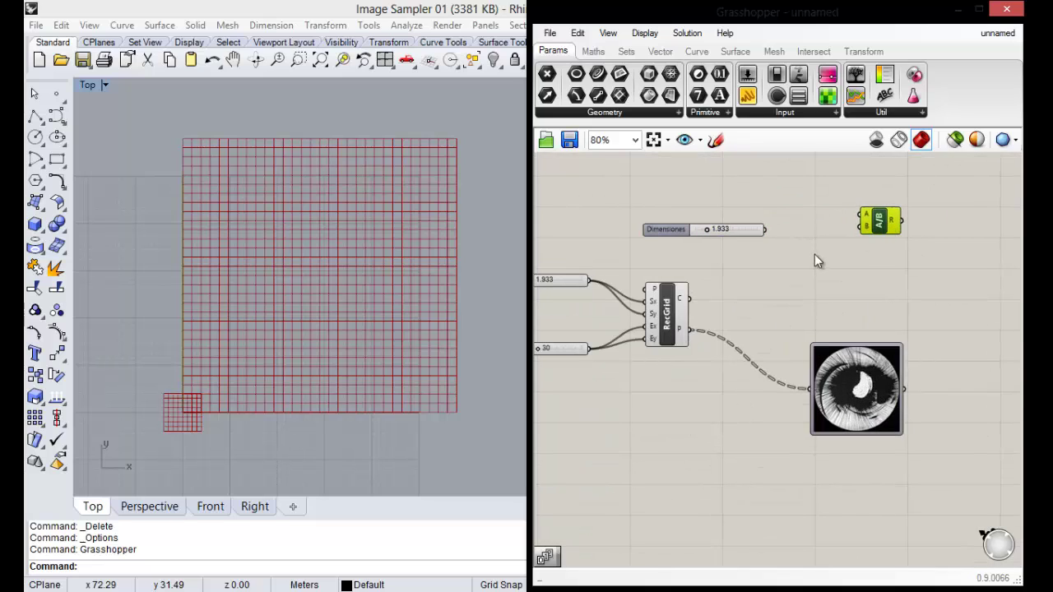
click(658, 231)
Rename the copied slider 'Divisón', make it integer-only and set its maximum to 20.
right_click(665, 235)
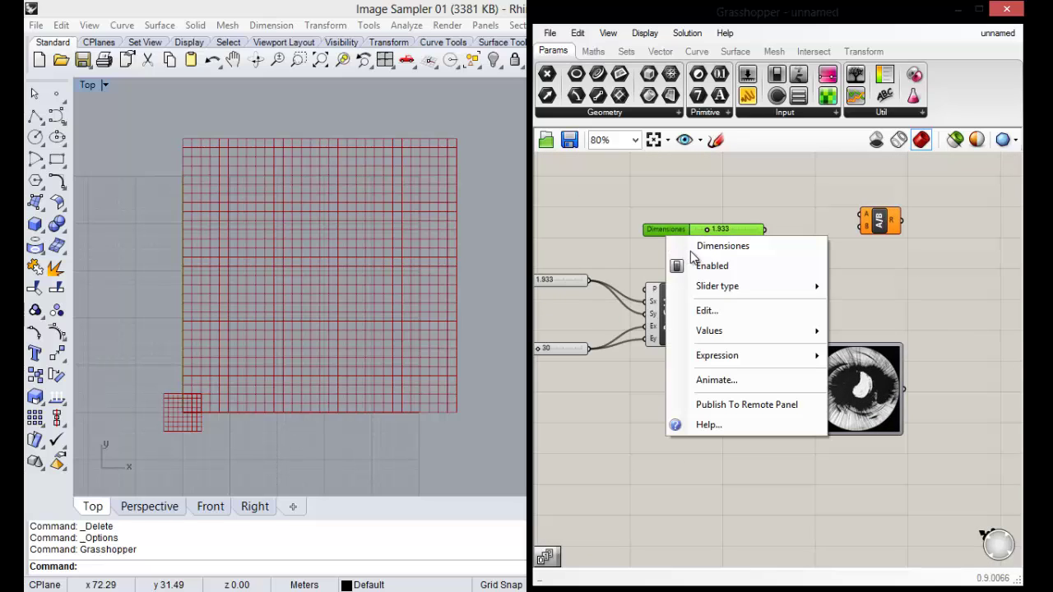
click(736, 319)
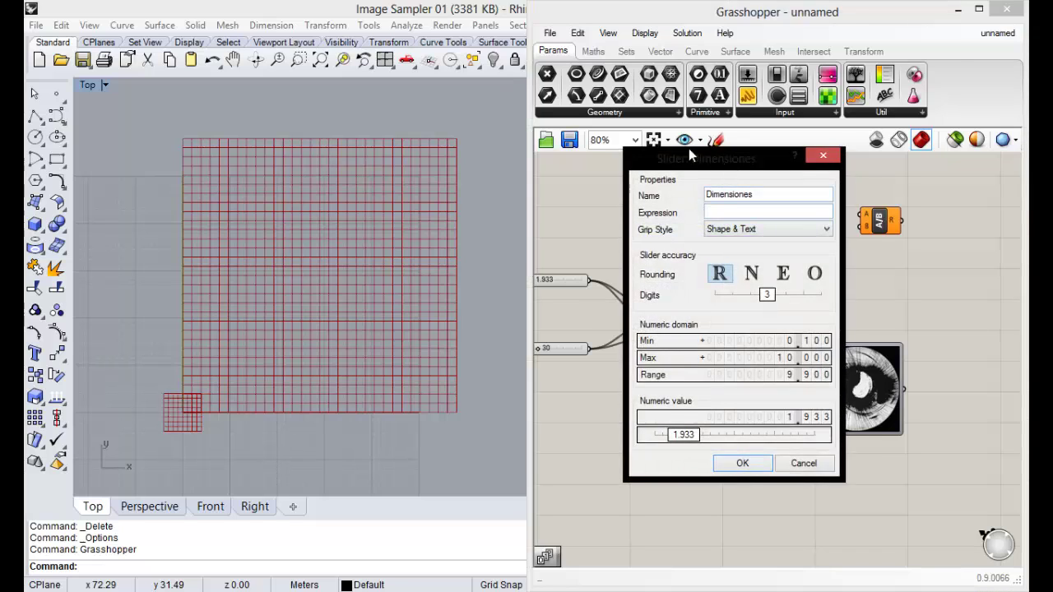
drag(688, 148, 562, 130)
drag(630, 176, 462, 174)
text(Di)
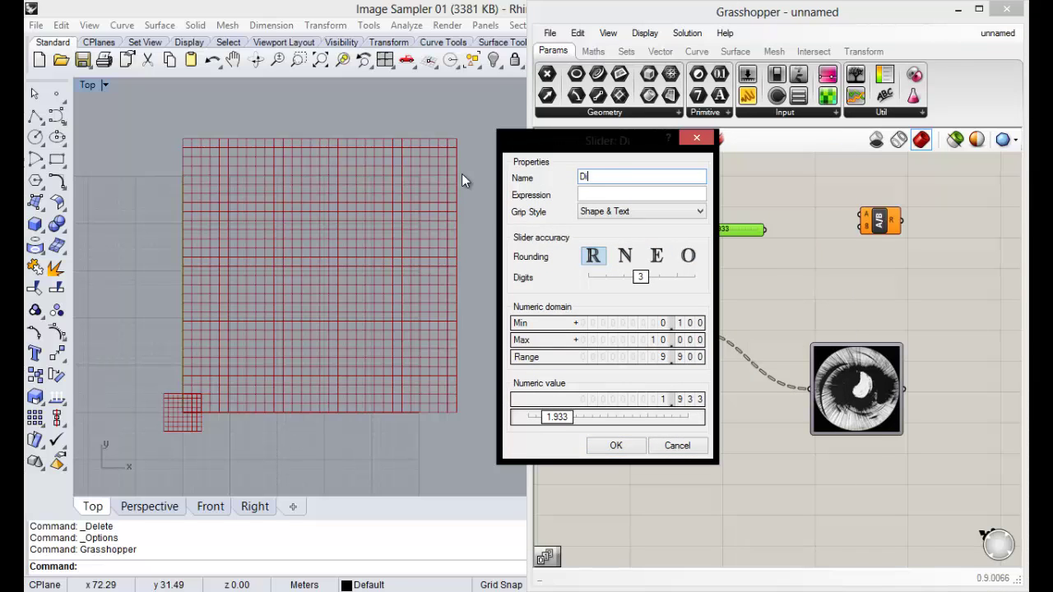
text(vis)
text(ón)
click(621, 256)
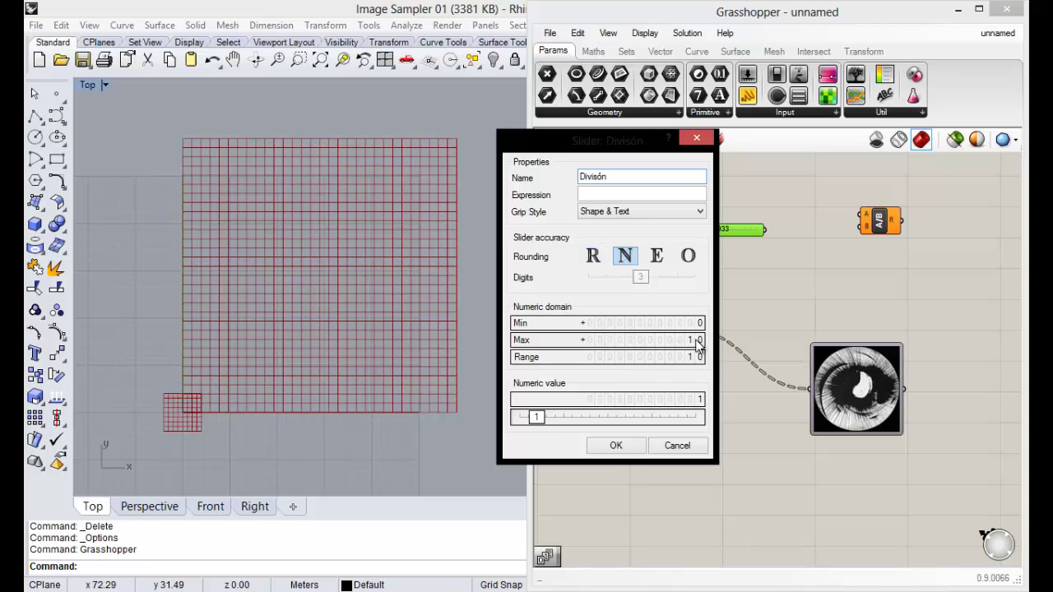
double_click(697, 342)
text(20)
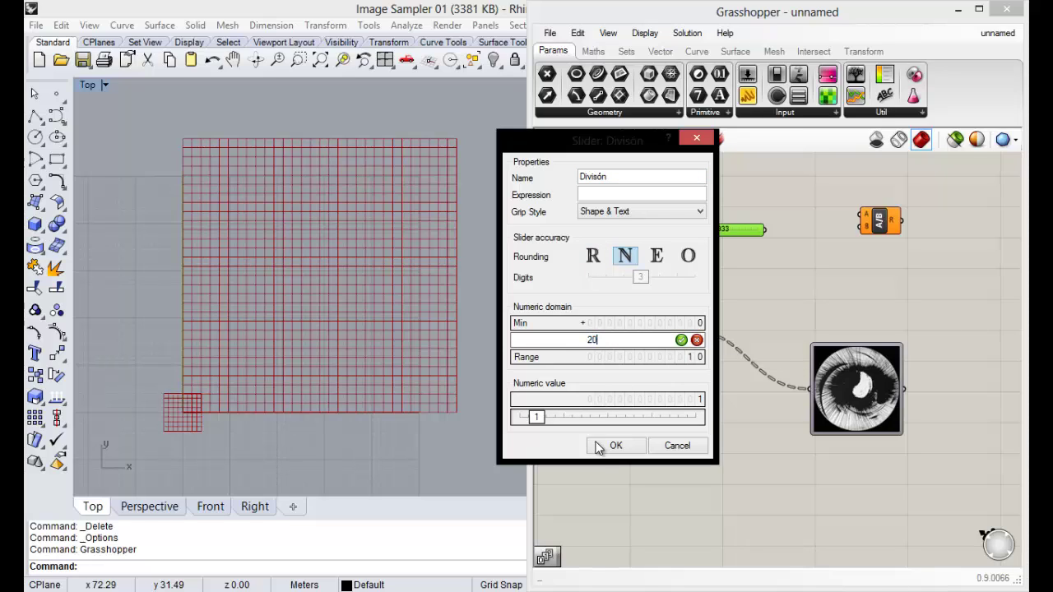
key(Return)
click(616, 445)
click(797, 289)
right_drag(796, 289, 761, 296)
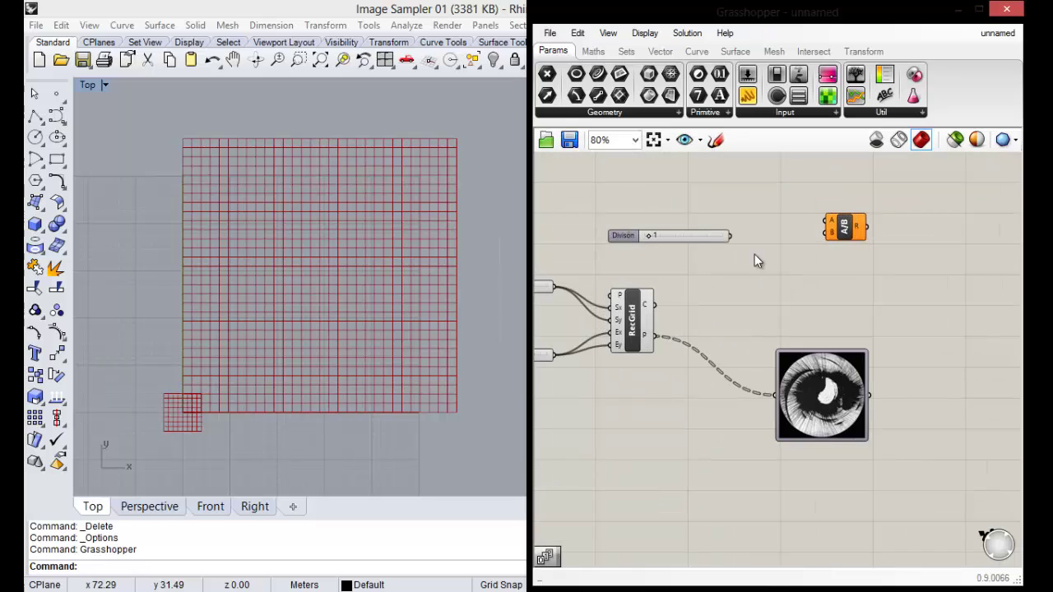
Connect the Divisón slider to the Division component's B input.
drag(847, 227, 867, 218)
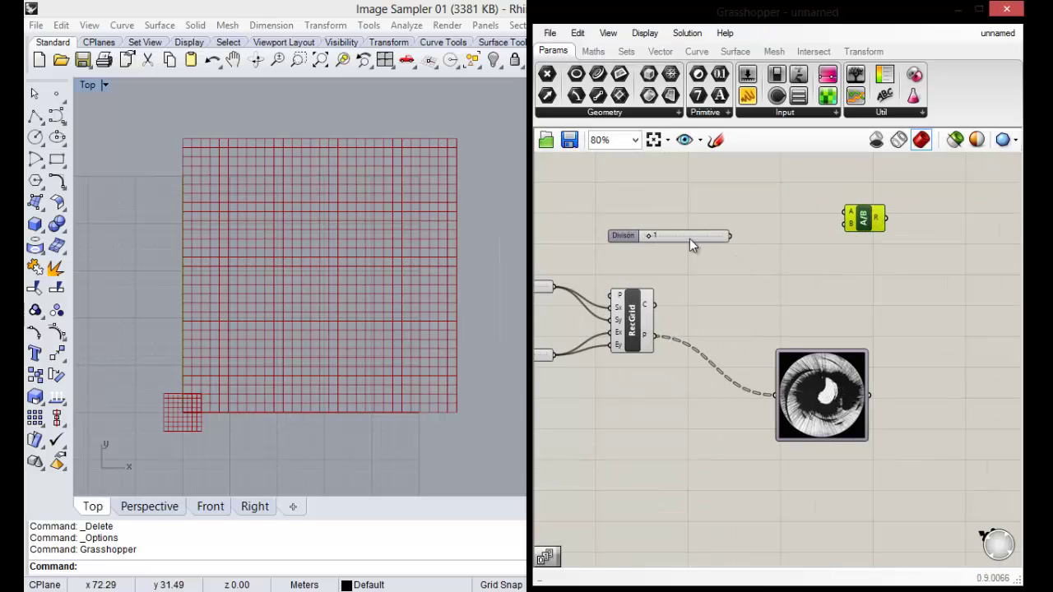
mouse_move(729, 236)
mouse_down()
mouse_move(847, 231)
mouse_move(873, 204)
mouse_up()
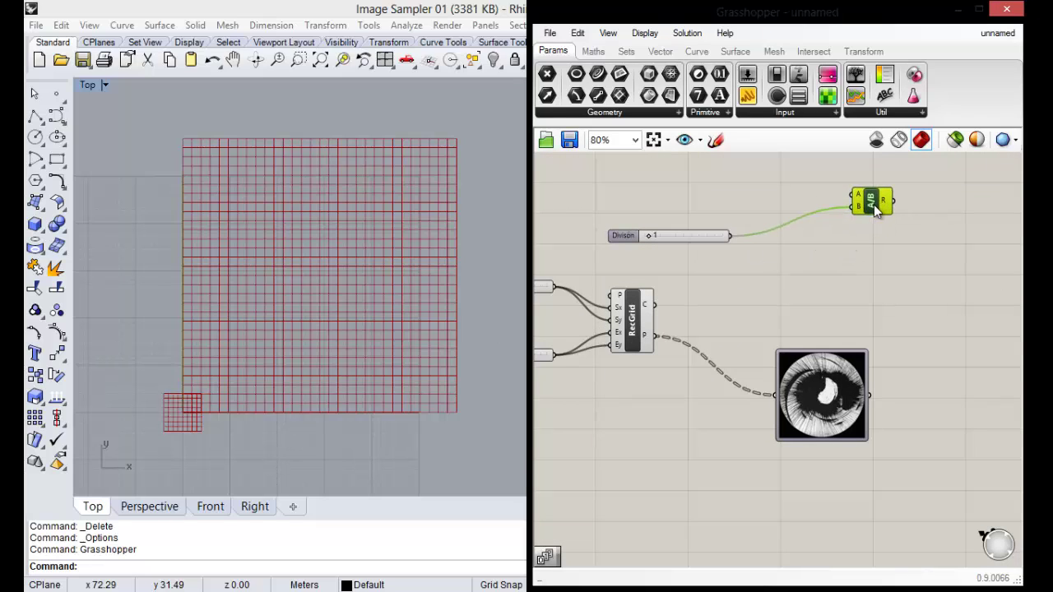
drag(626, 236, 702, 238)
click(740, 177)
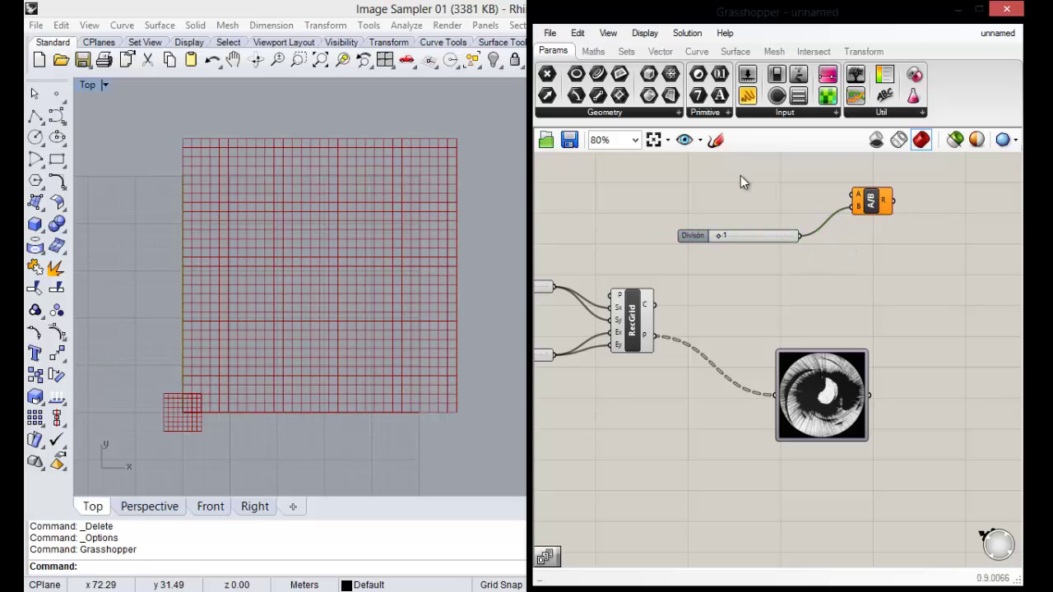
scroll(759, 271, down, 3)
scroll(754, 224, up, 3)
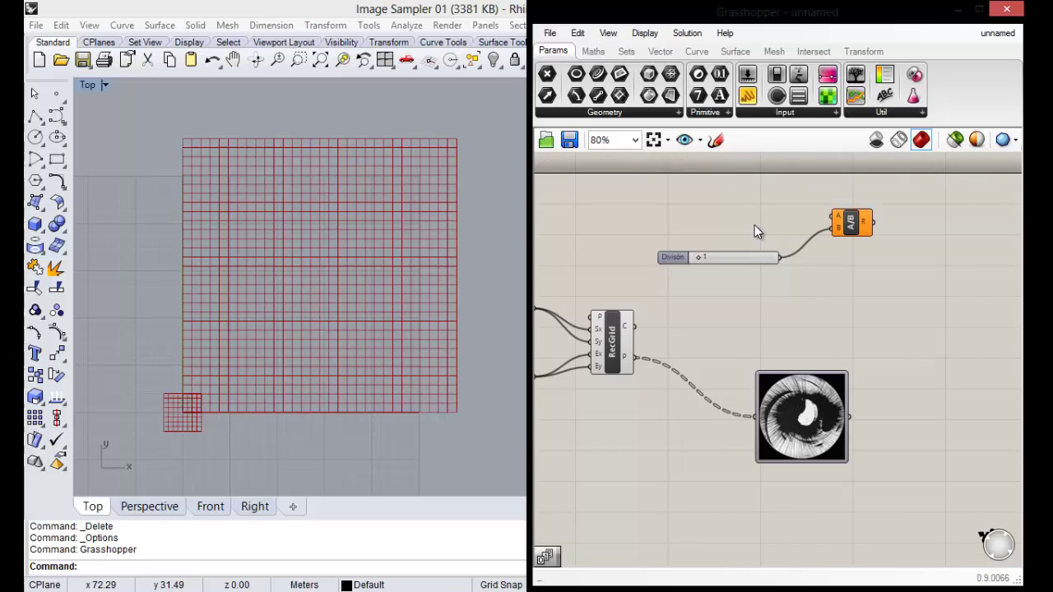
click(863, 226)
drag(865, 227, 872, 226)
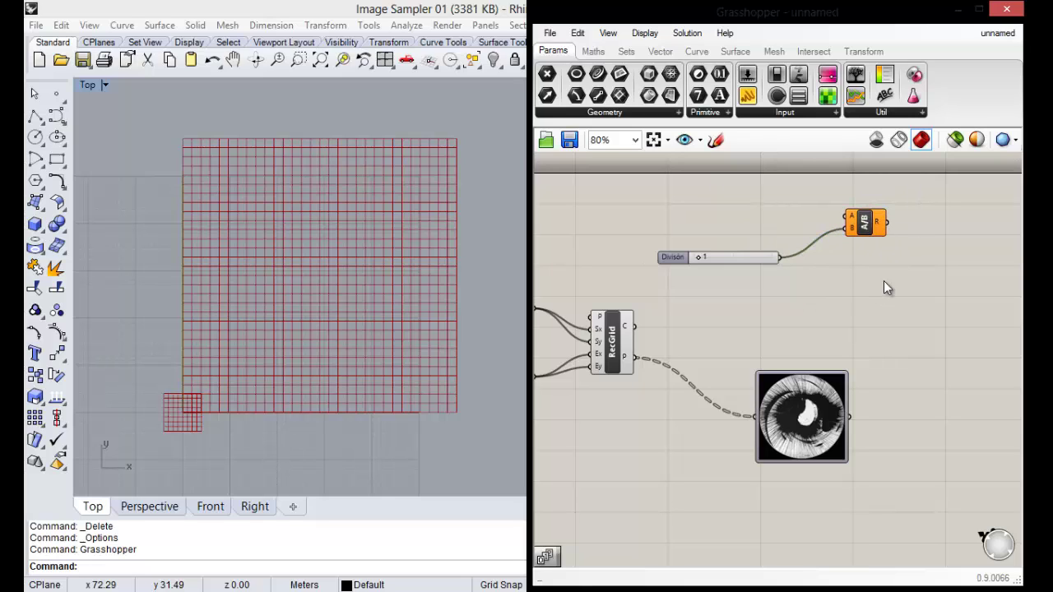
click(674, 258)
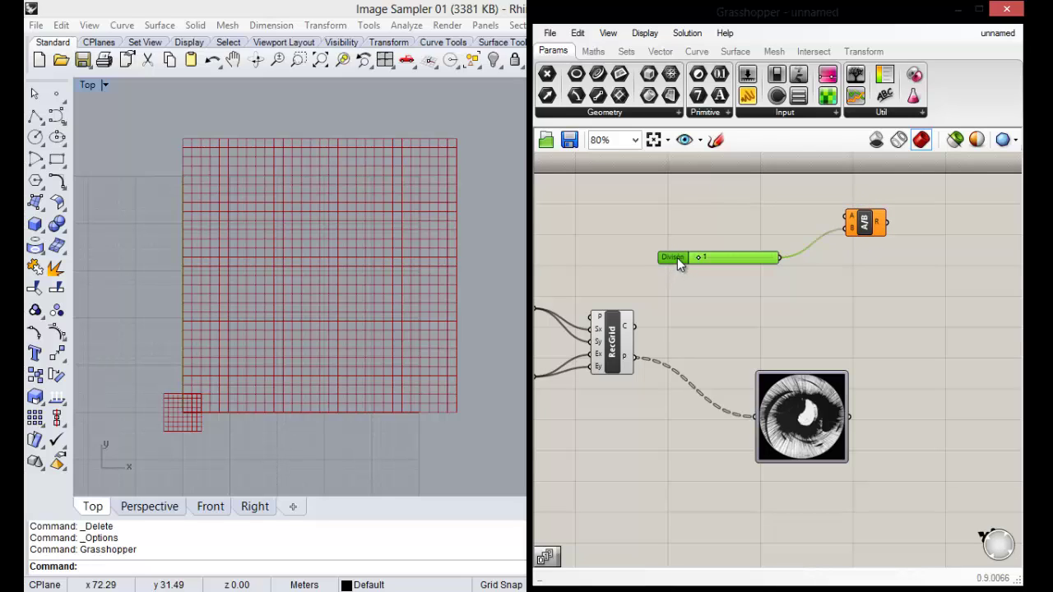
click(743, 299)
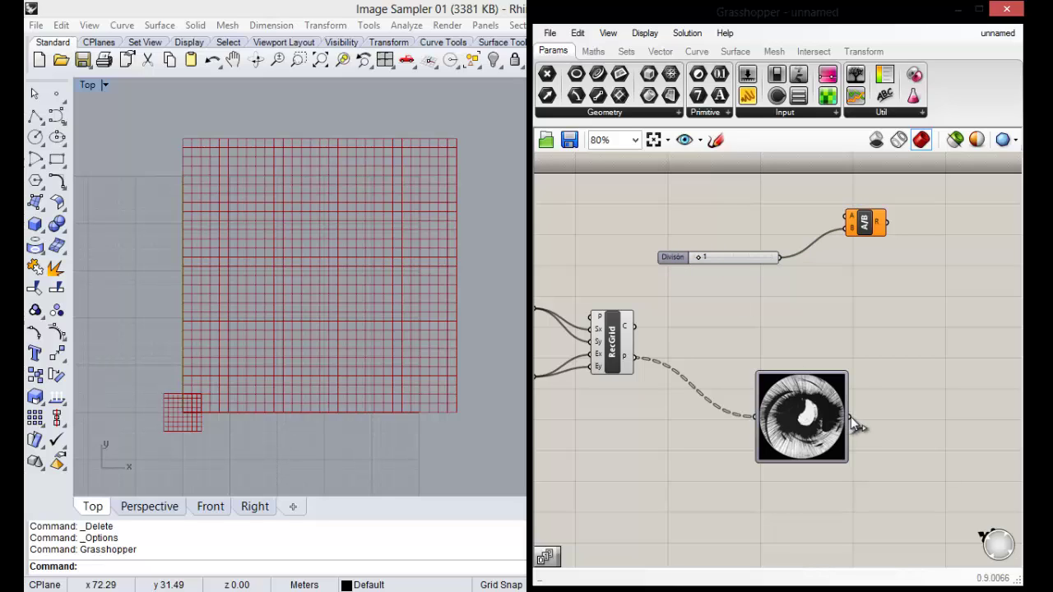
Feed the Image Sampler output into the A/B component's A input and tidy the layout.
drag(850, 416, 847, 216)
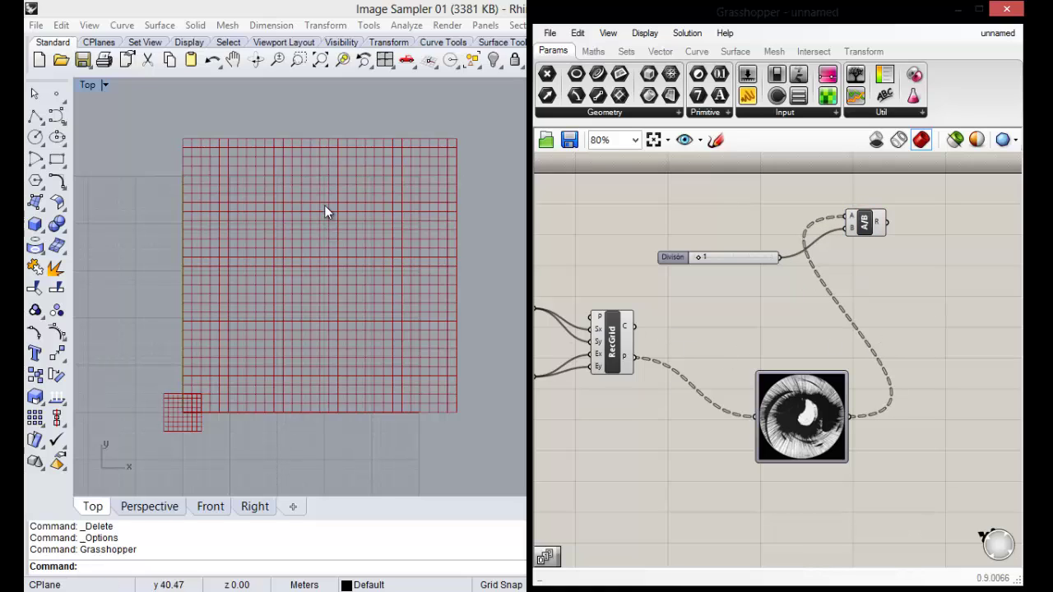
drag(873, 228, 893, 258)
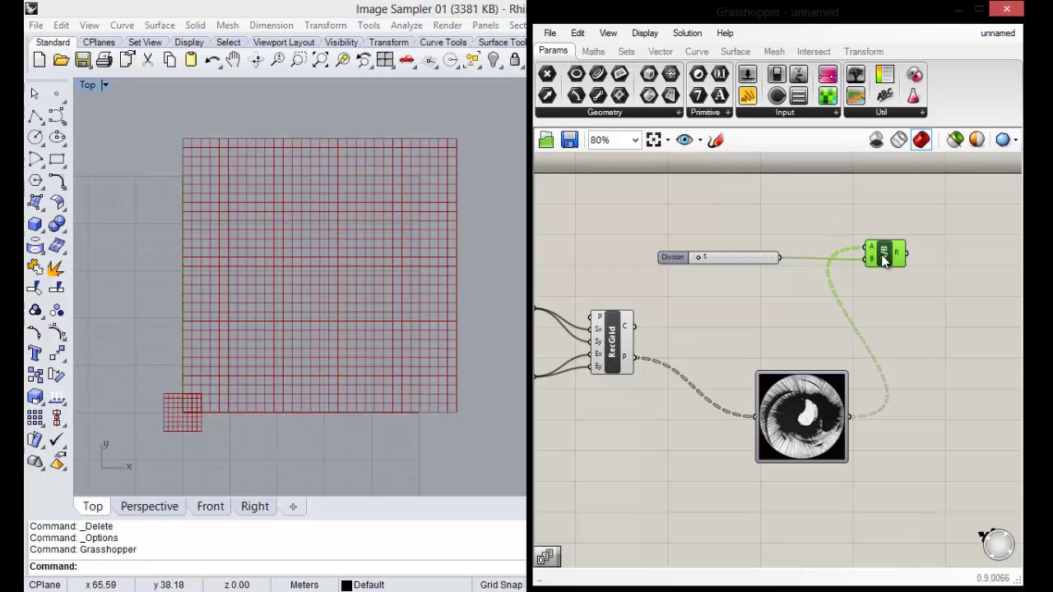
drag(717, 257, 731, 290)
click(810, 329)
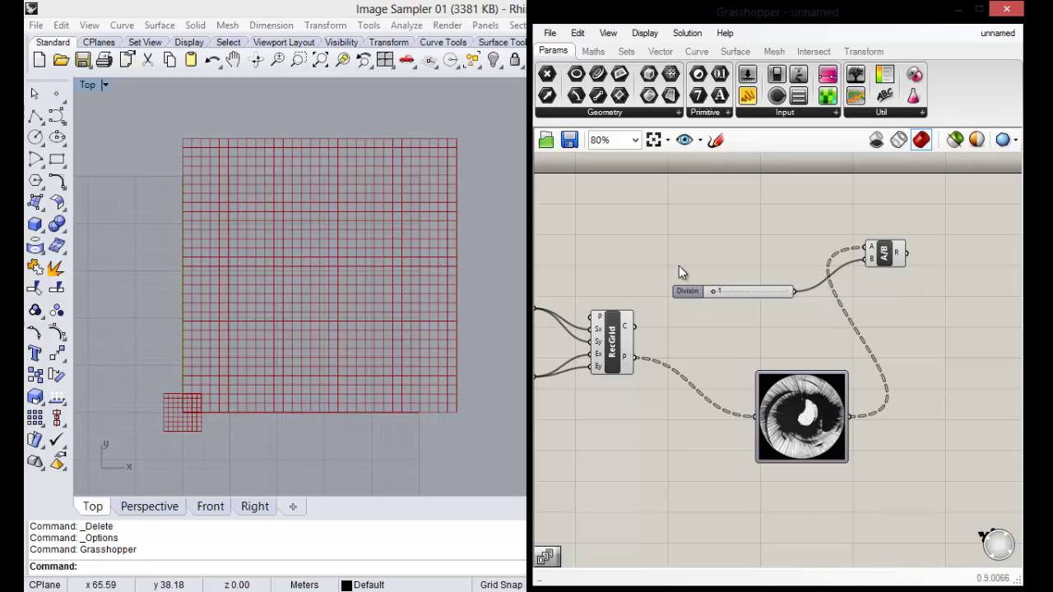
scroll(831, 286, down, 3)
scroll(842, 313, up, 2)
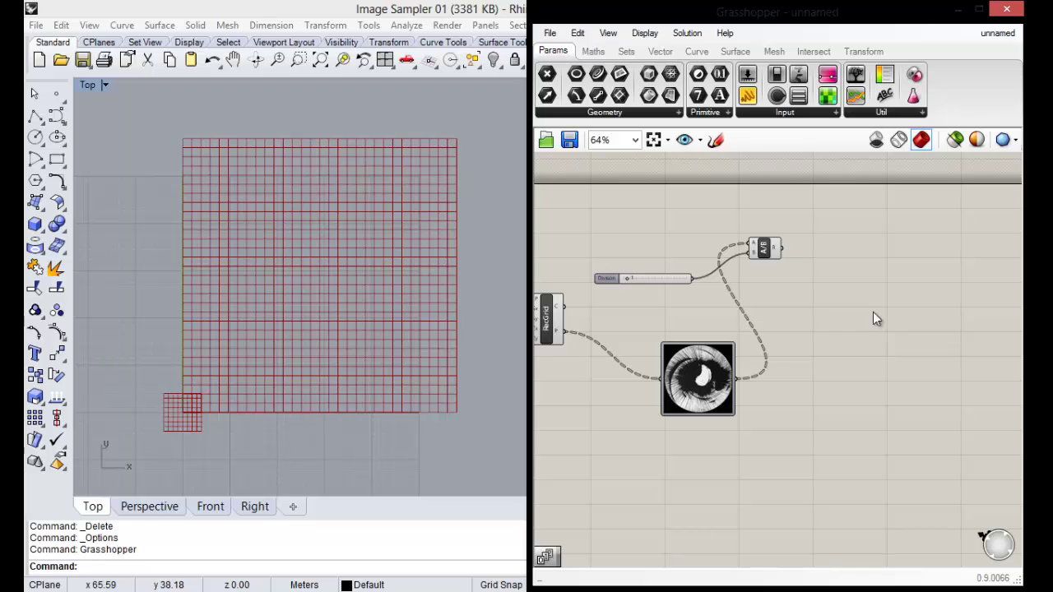
drag(880, 341, 892, 352)
scroll(708, 230, up, 2)
scroll(591, 251, up, 1)
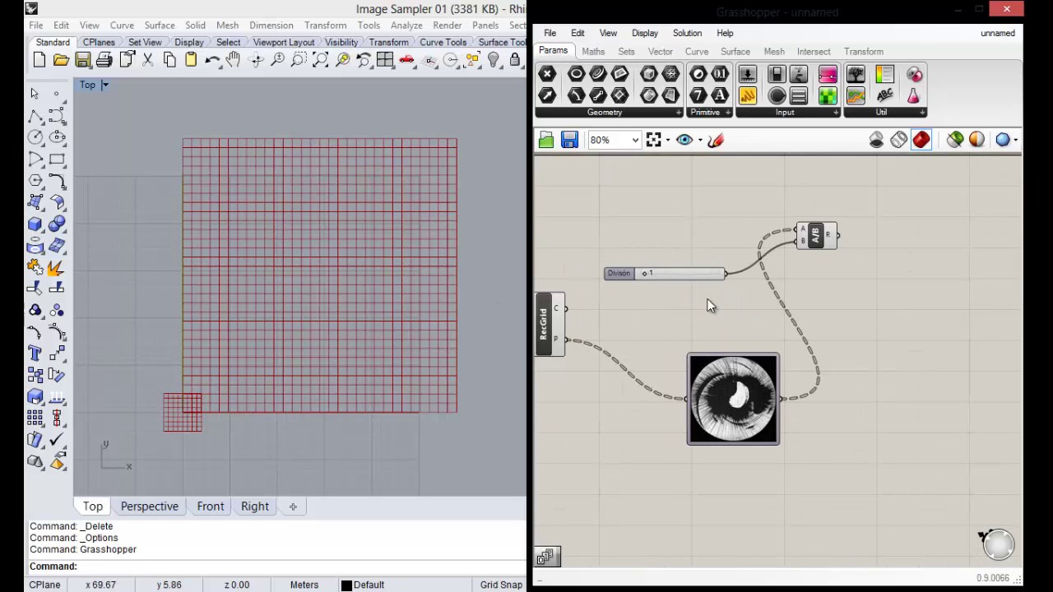
scroll(311, 278, up, 10)
scroll(307, 287, down, 5)
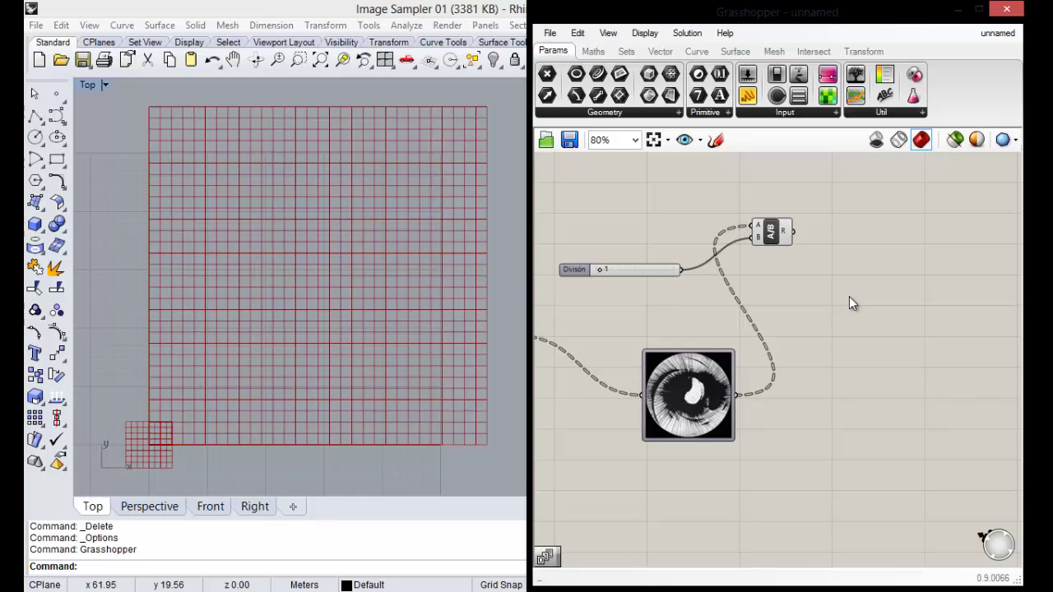
drag(821, 297, 915, 363)
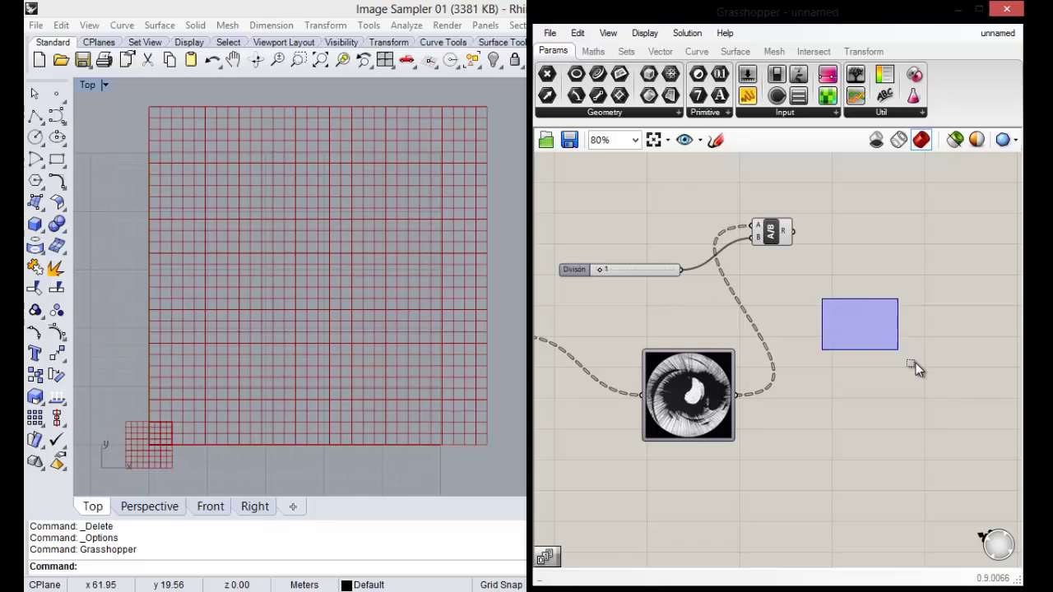
double_click(851, 266)
text(circle)
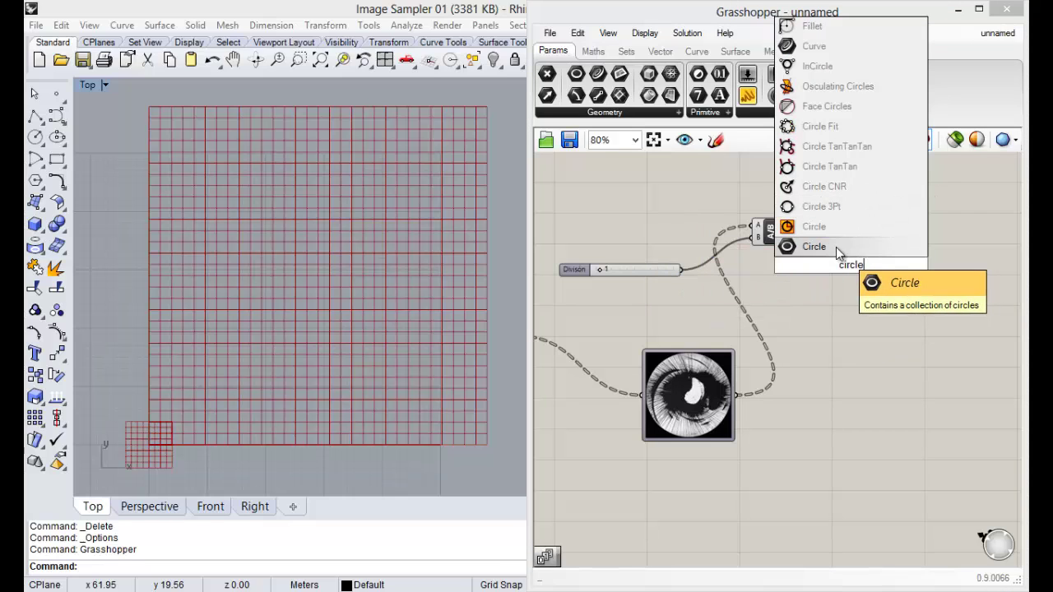
click(827, 246)
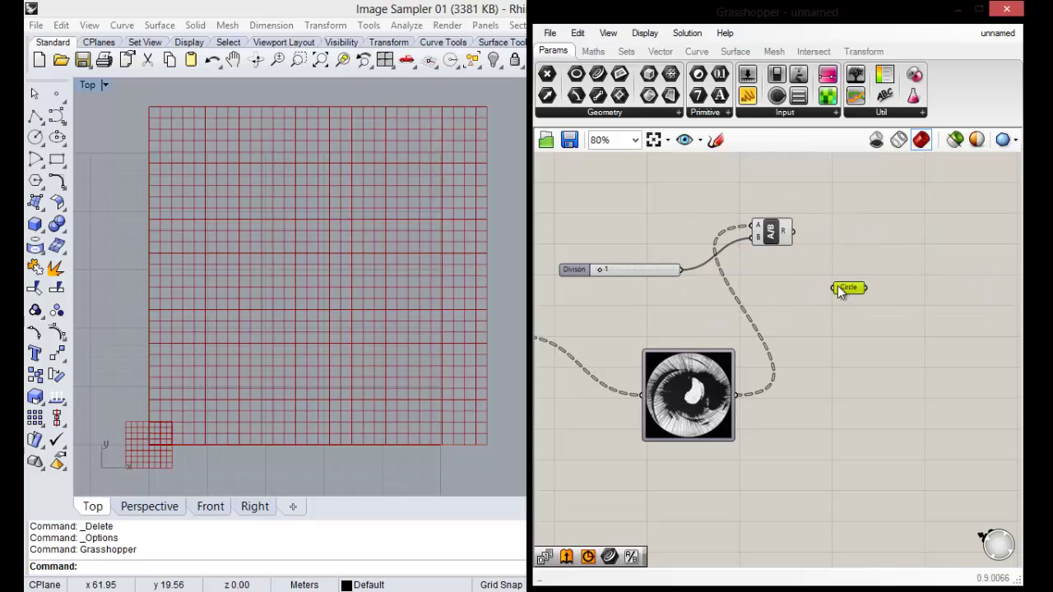
scroll(839, 292, up, 3)
scroll(856, 292, down, 3)
scroll(856, 293, up, 1)
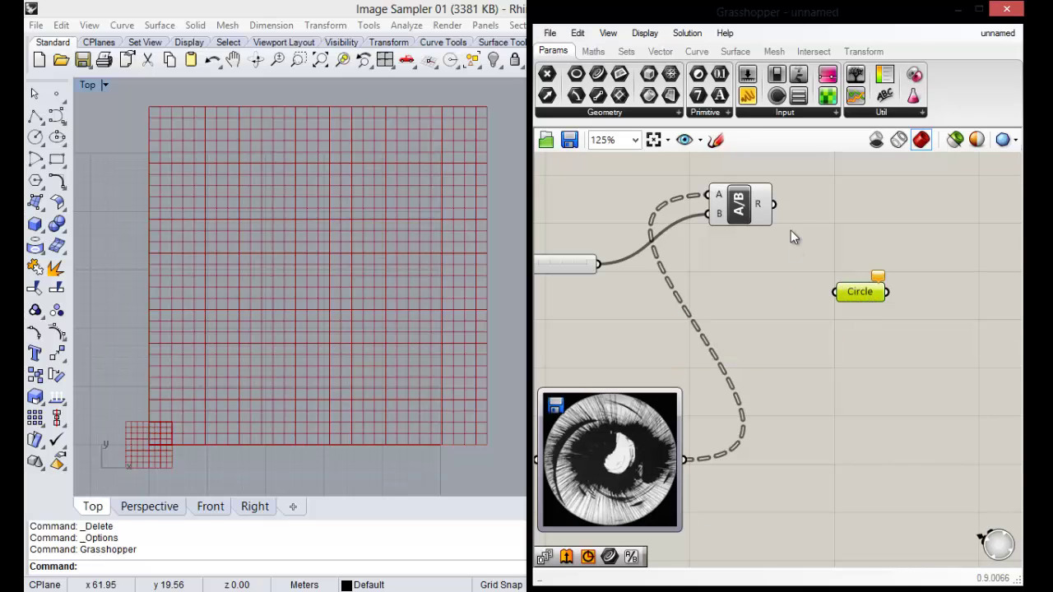
mouse_move(774, 204)
mouse_down()
mouse_move(834, 292)
mouse_move(891, 268)
mouse_up()
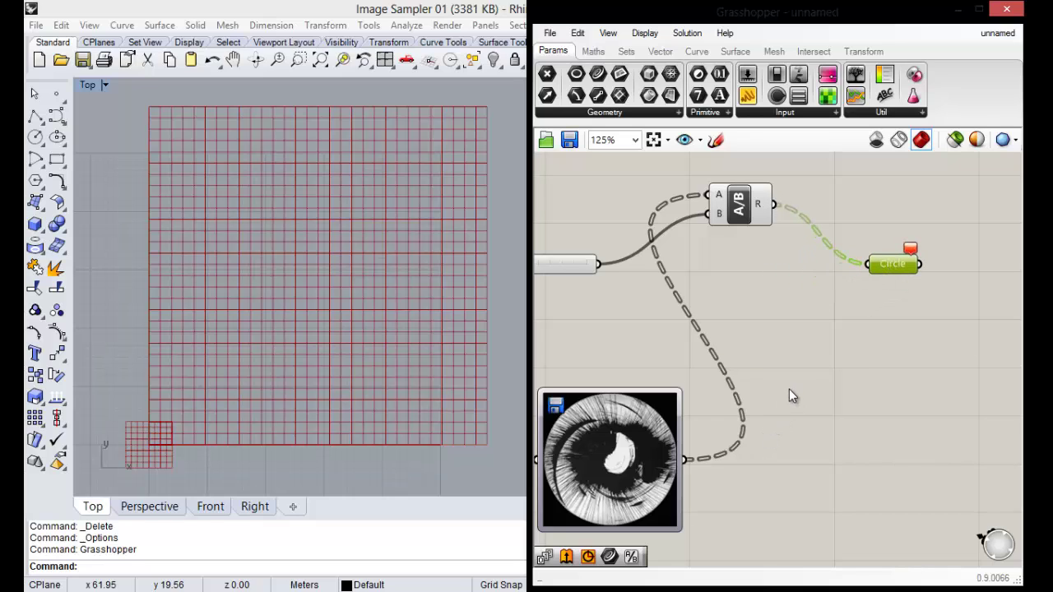
scroll(805, 354, down, 5)
scroll(633, 364, up, 2)
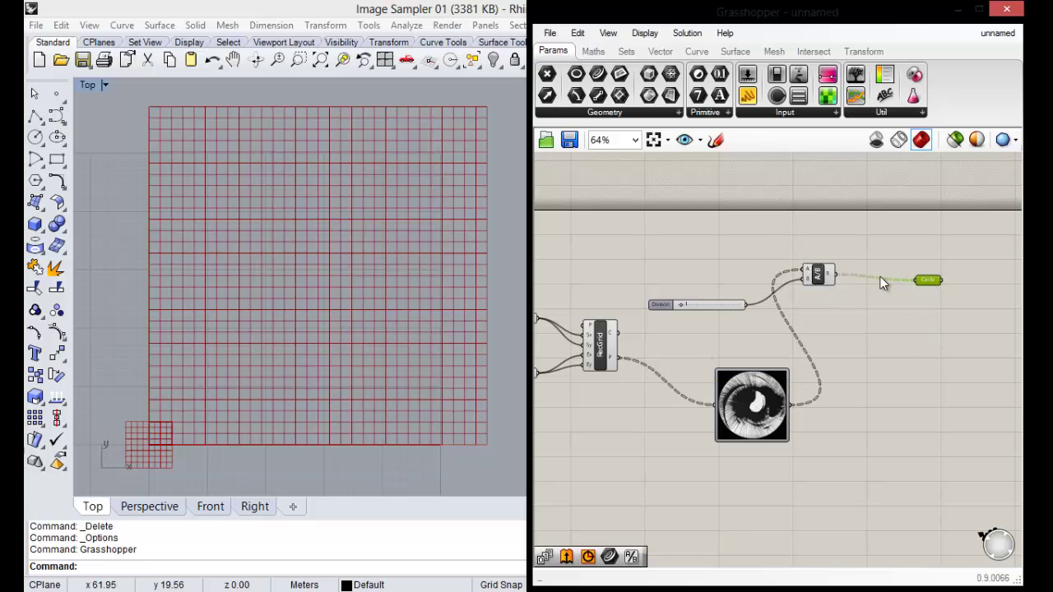
scroll(946, 286, up, 2)
scroll(753, 346, down, 2)
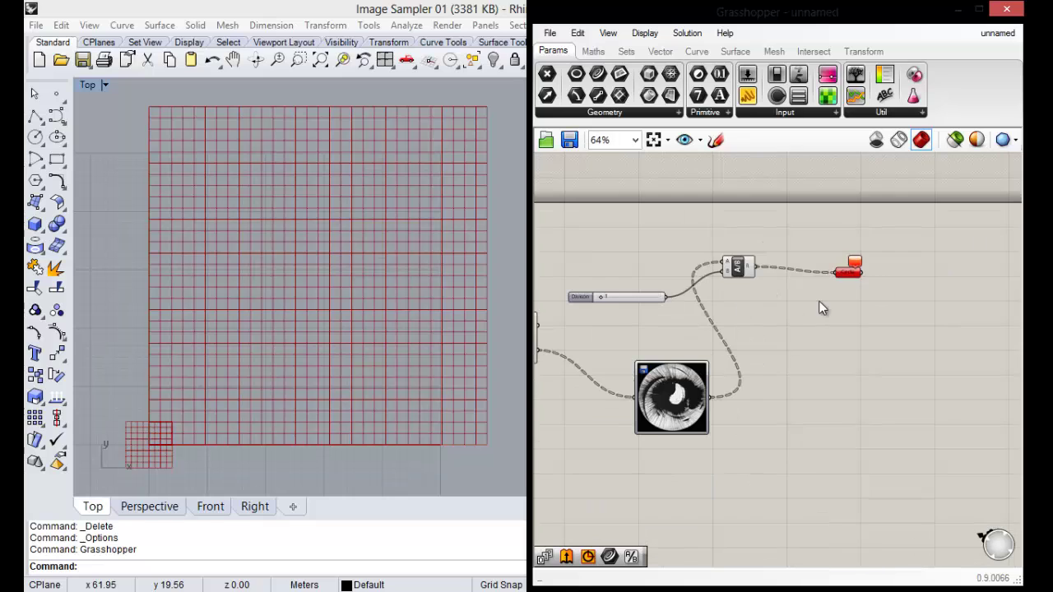
click(854, 270)
key(Delete)
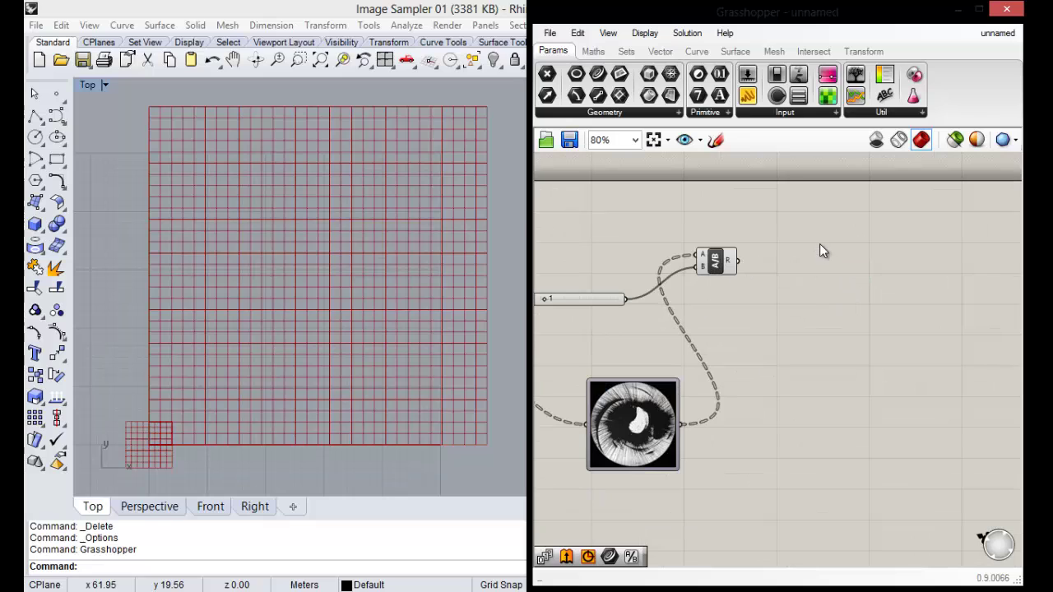
Place a Circle CNR component from the Curve > Primitive panel right of A/B.
drag(797, 217, 874, 432)
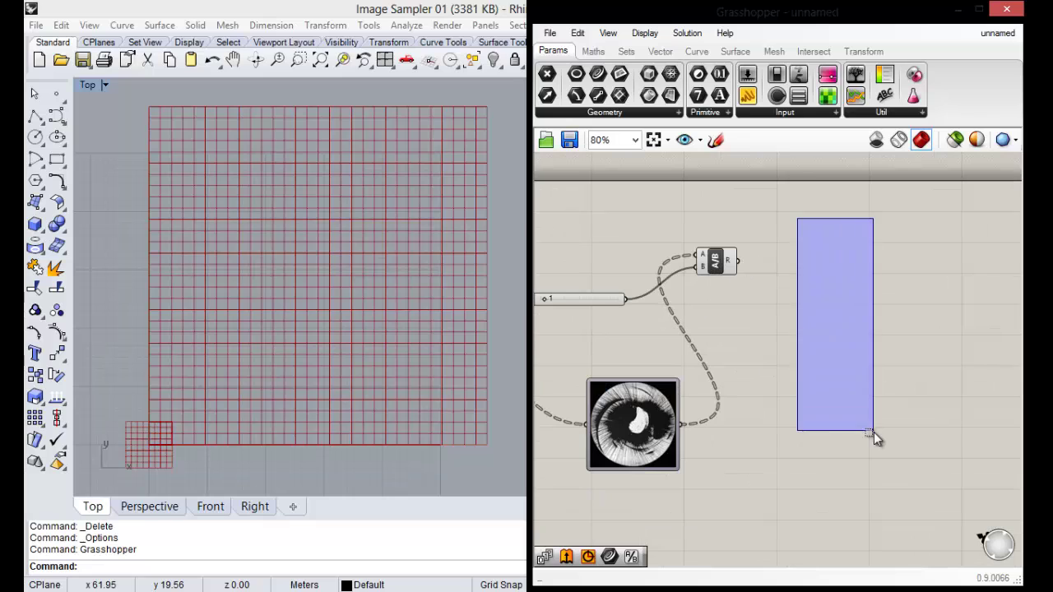
click(693, 53)
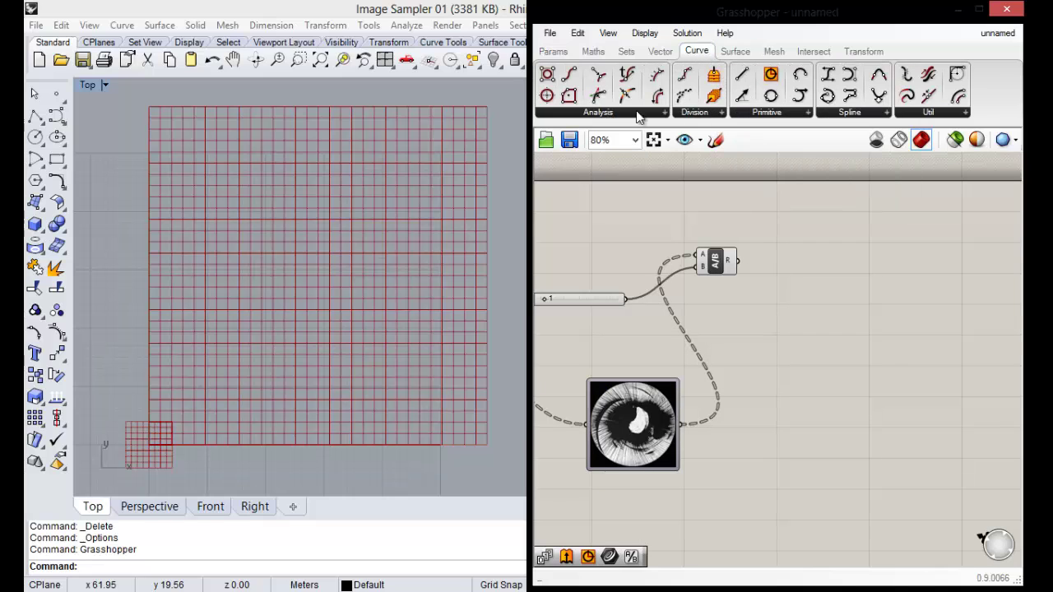
click(765, 112)
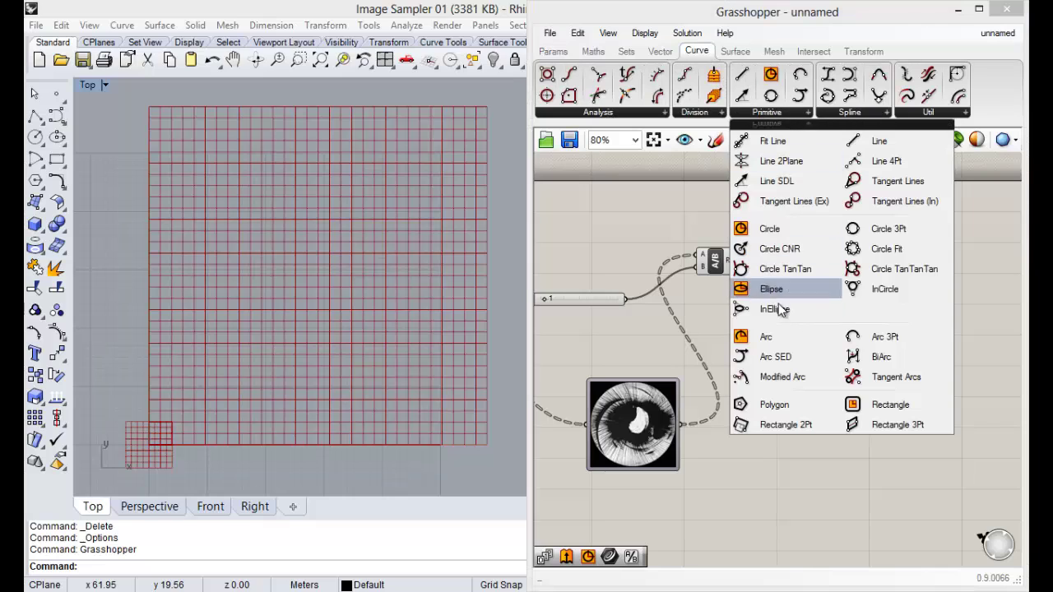
click(795, 251)
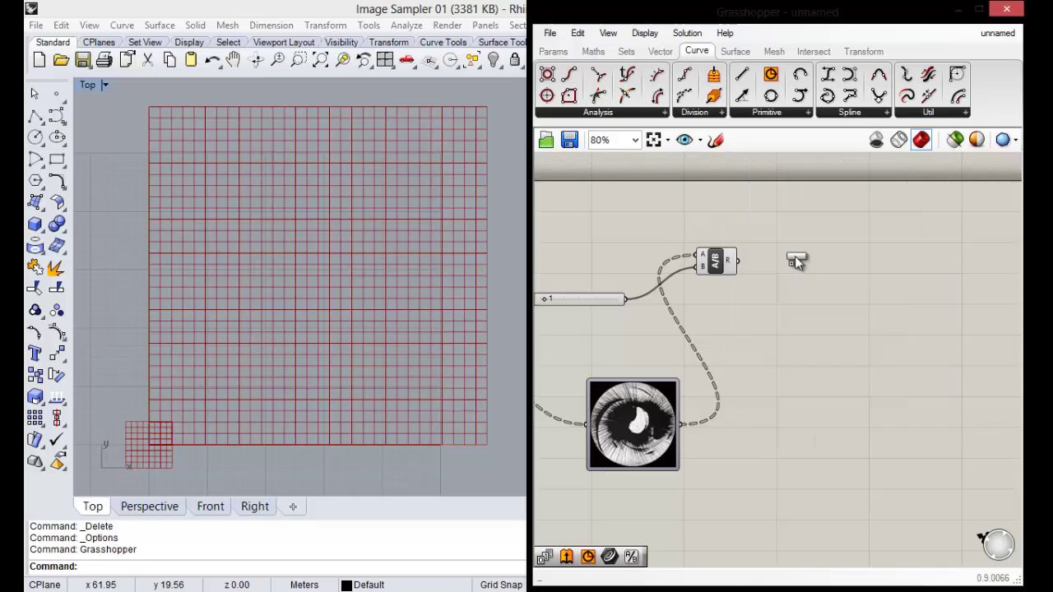
click(814, 270)
drag(815, 277, 830, 313)
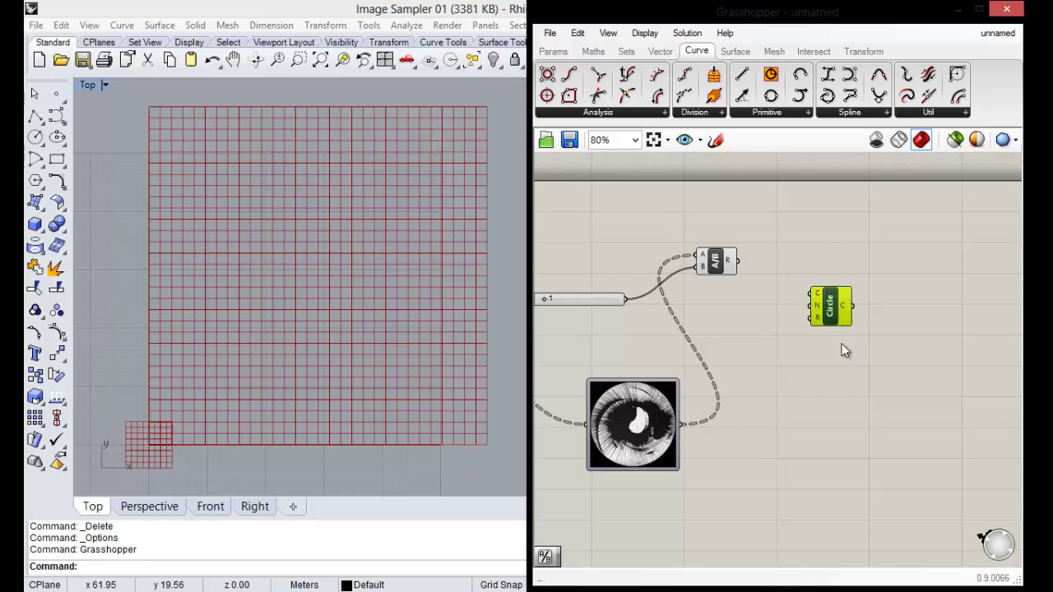
scroll(842, 351, up, 1)
scroll(853, 339, down, 3)
click(819, 339)
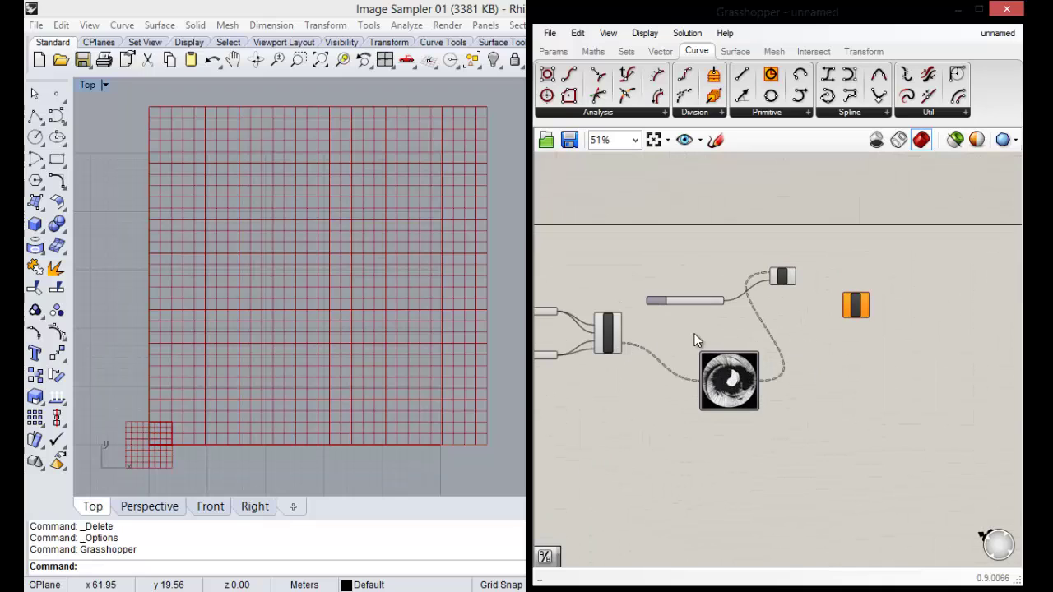
scroll(695, 340, up, 1)
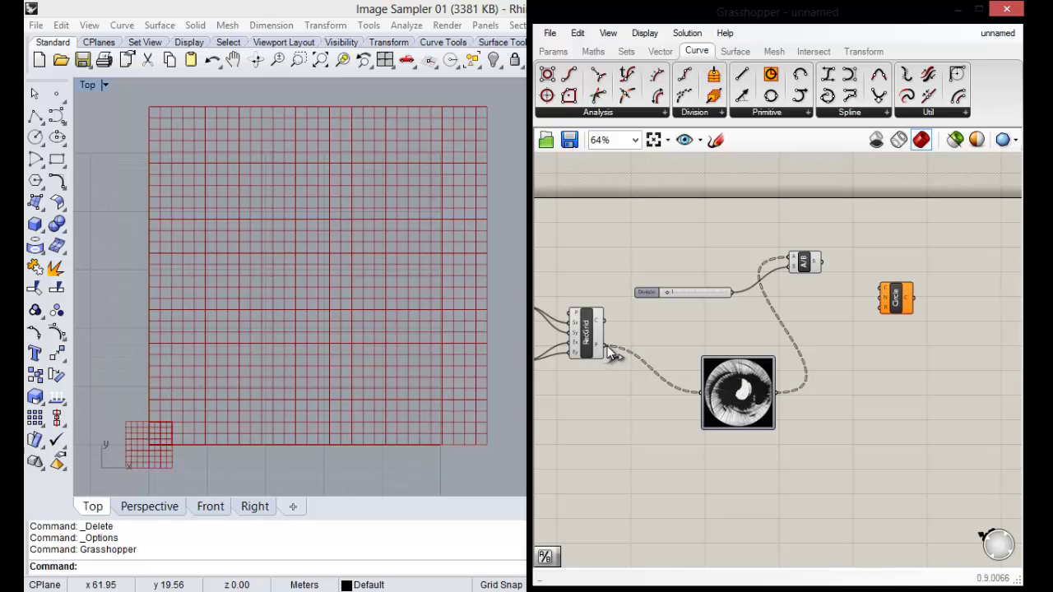
Connect RecGrid's P output to the Circle's centre input, producing 961 circles in Rhino.
drag(607, 346, 875, 289)
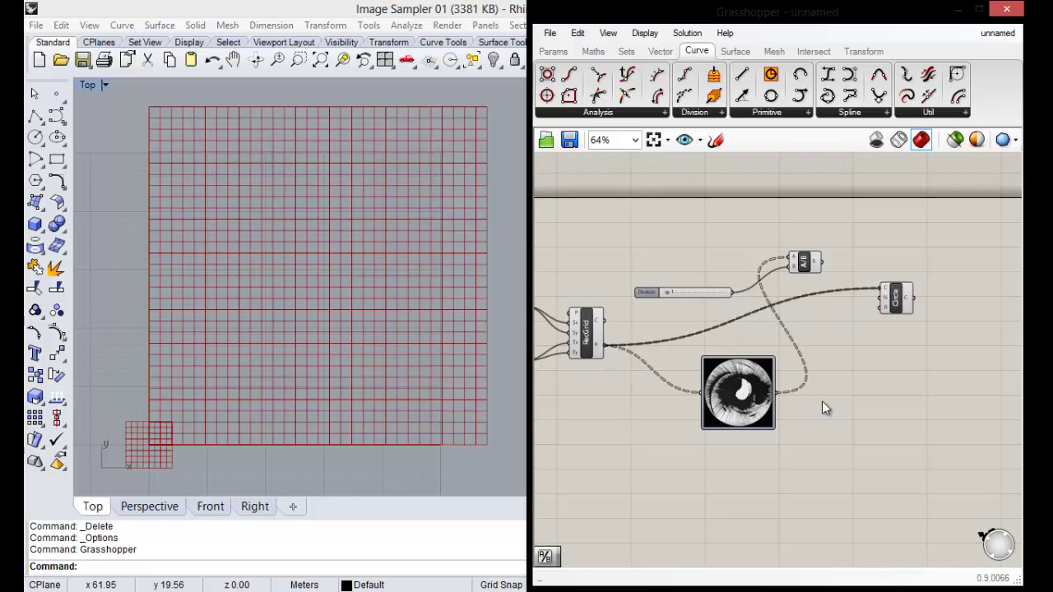
mouse_move(883, 292)
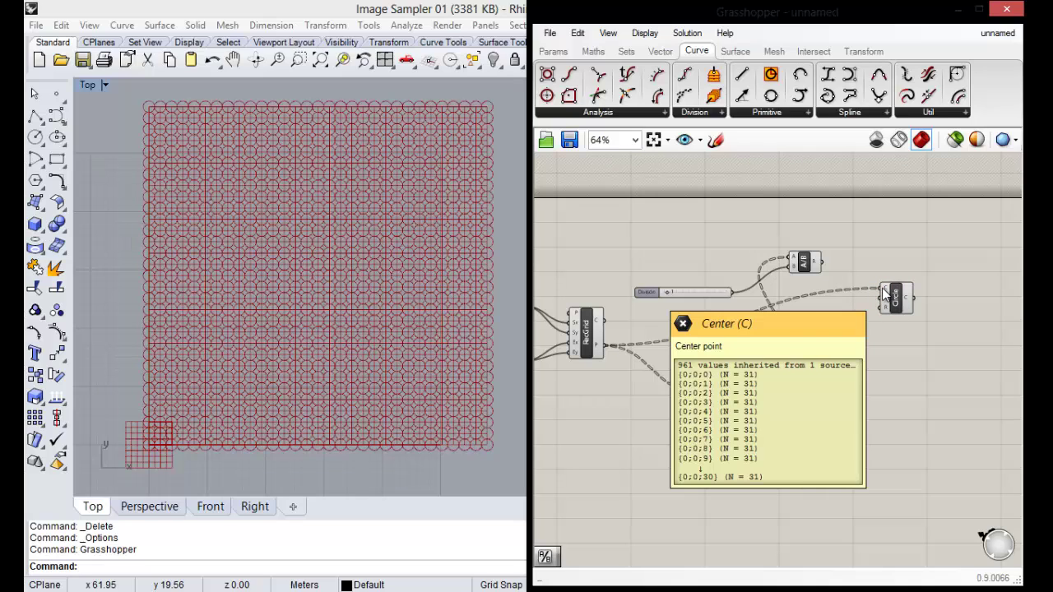
drag(888, 295, 908, 299)
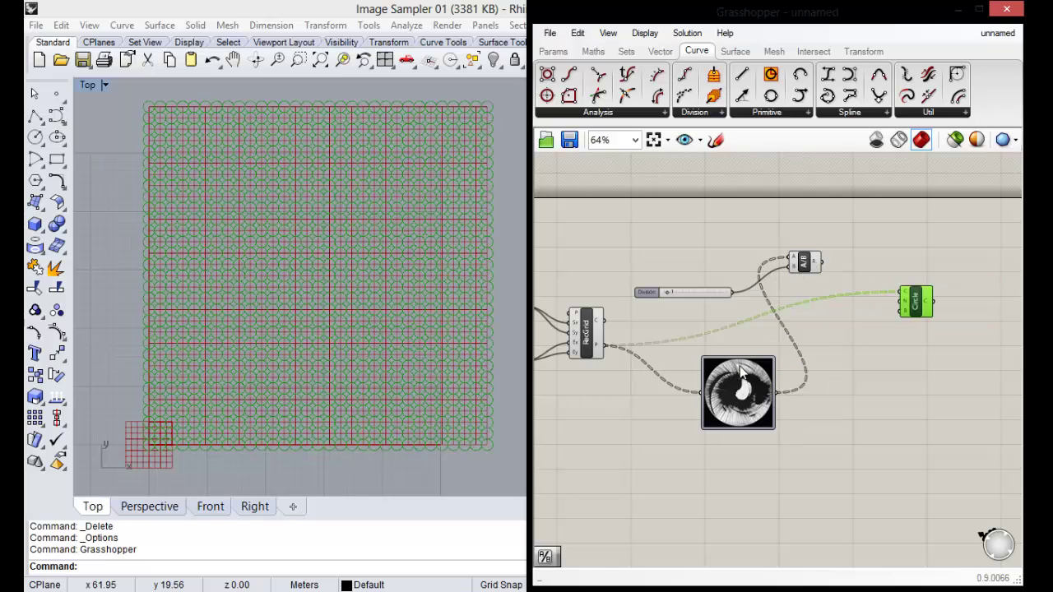
click(748, 400)
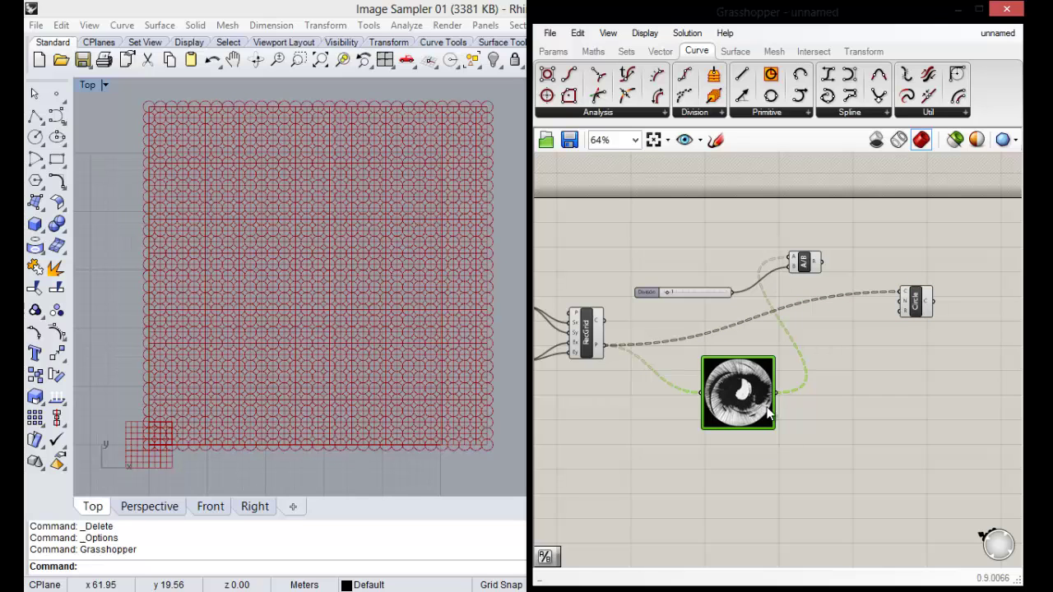
scroll(736, 419, up, 5)
scroll(720, 363, down, 5)
scroll(724, 362, up, 3)
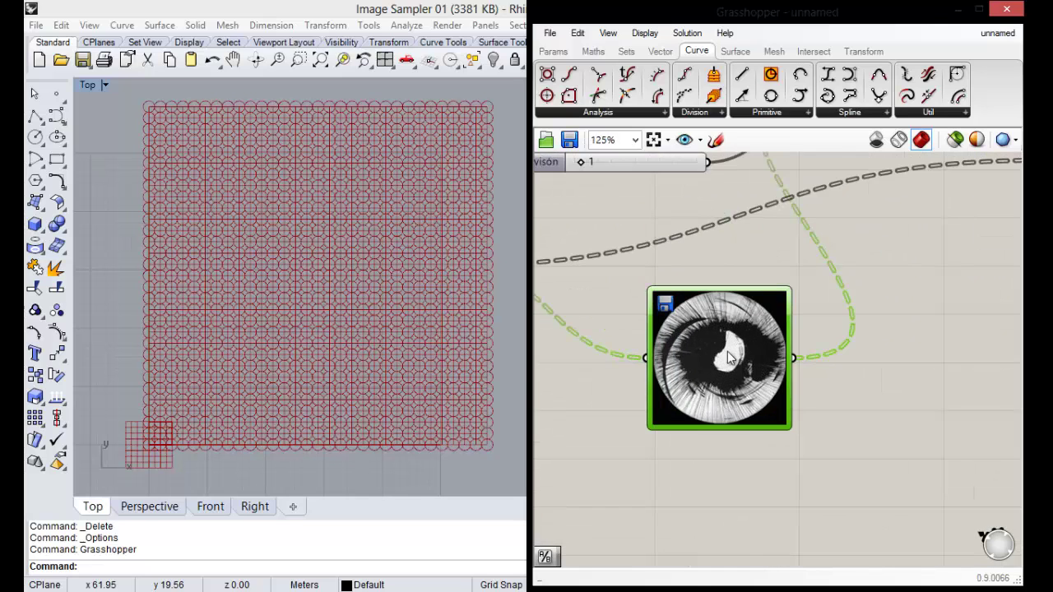
scroll(693, 334, up, 2)
scroll(693, 335, down, 6)
Select the Image Sampler and start picking a different image, then cancel it.
click(816, 324)
scroll(816, 271, up, 3)
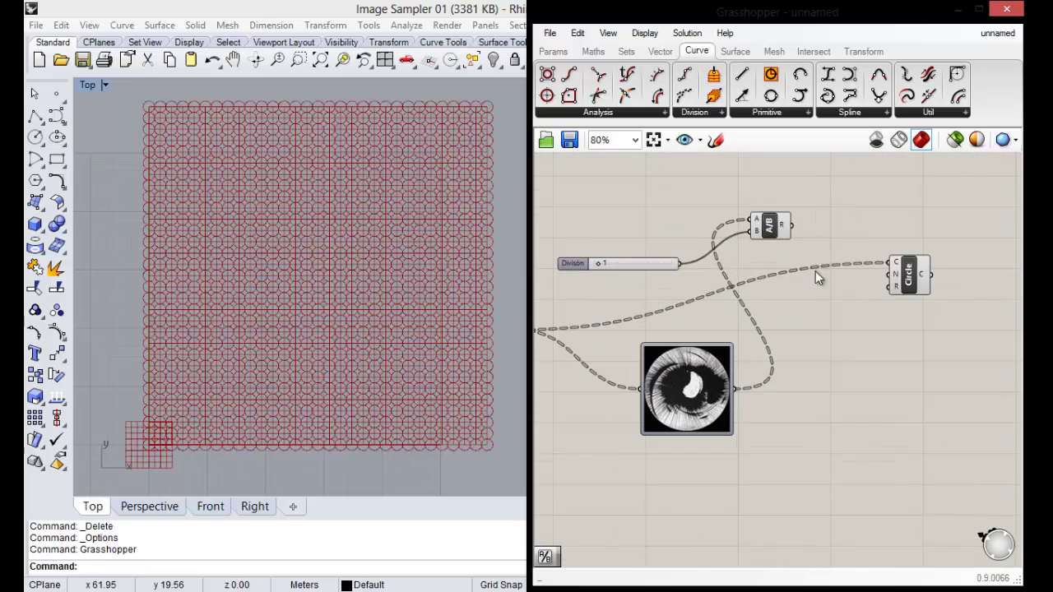
click(684, 405)
right_click(691, 375)
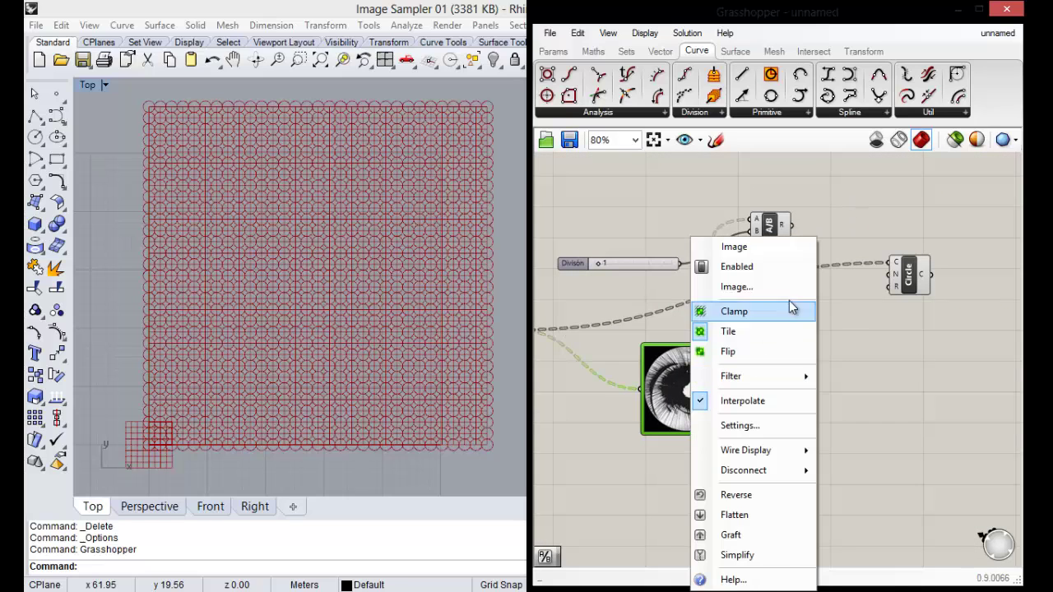
click(736, 287)
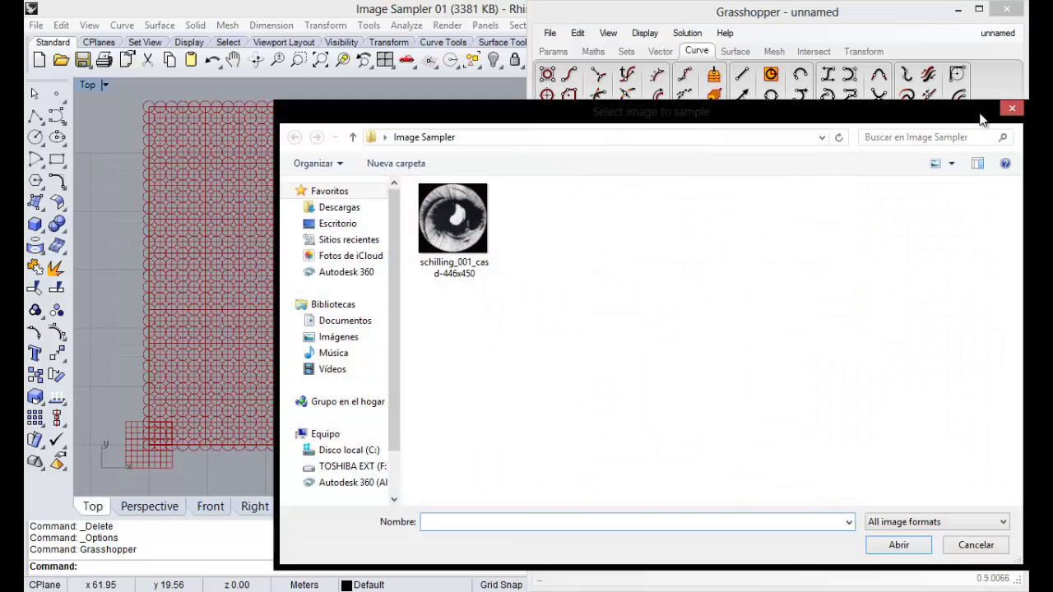
key(Escape)
Review the Image Sampler settings with the Colour brightness channel, then close them.
right_click(696, 390)
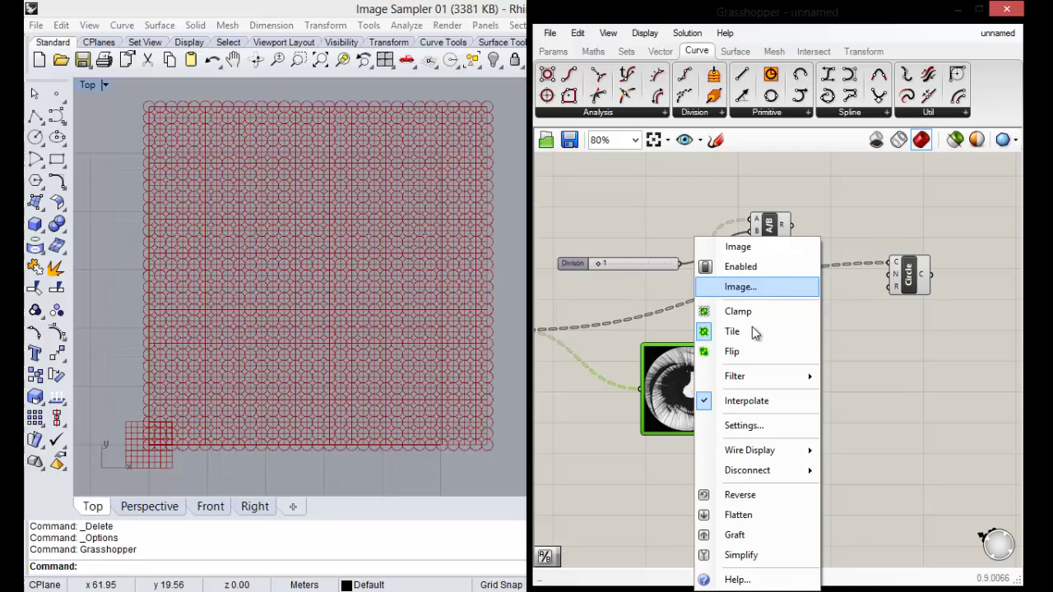
click(743, 428)
drag(827, 306, 613, 131)
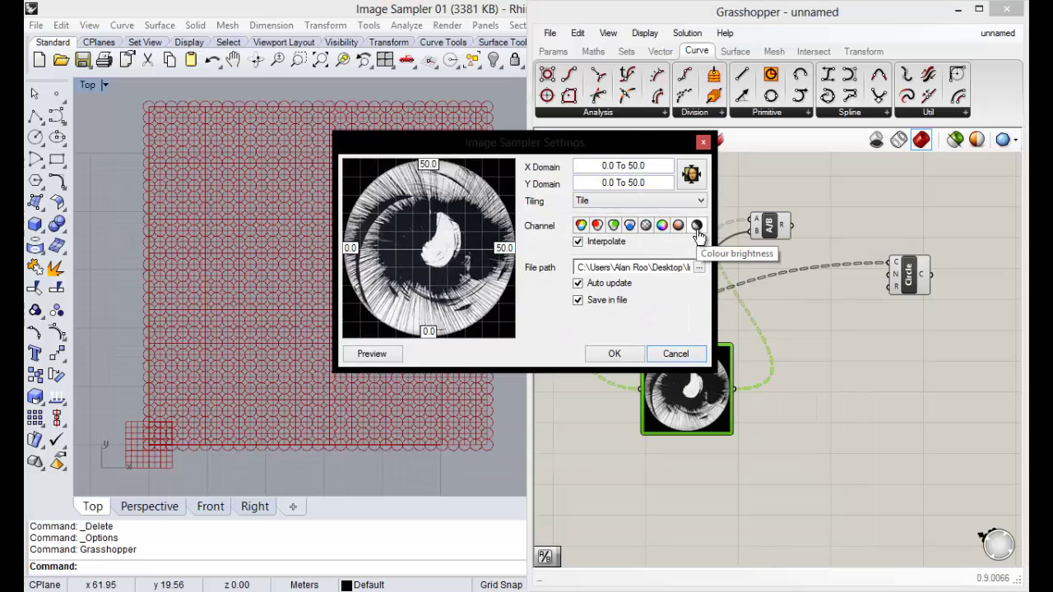
click(702, 143)
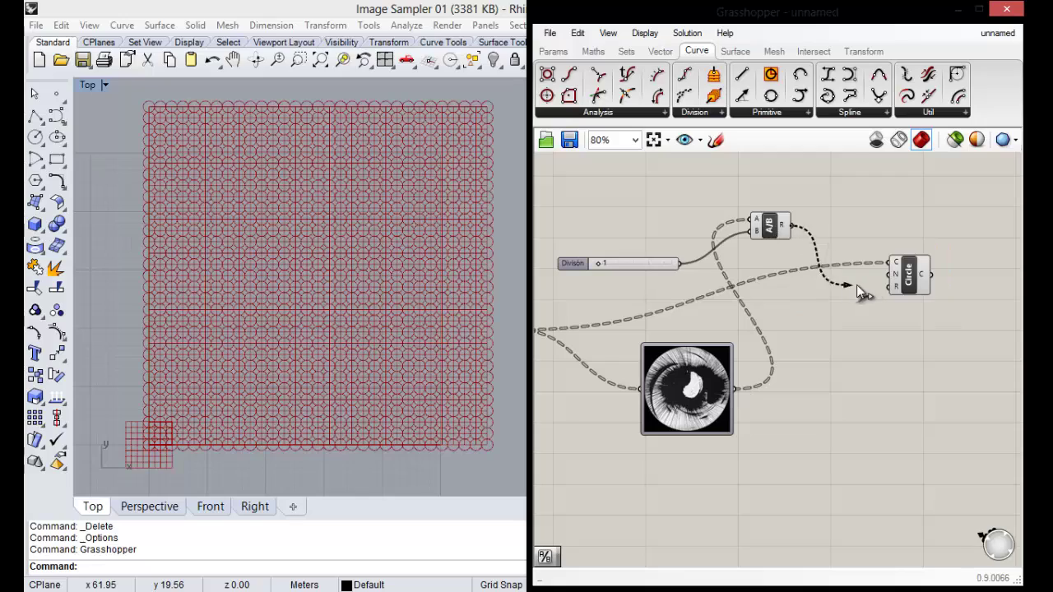
Wire the A/B R output into the Circle R input so circle sizes vary with image brightness.
drag(856, 285, 891, 286)
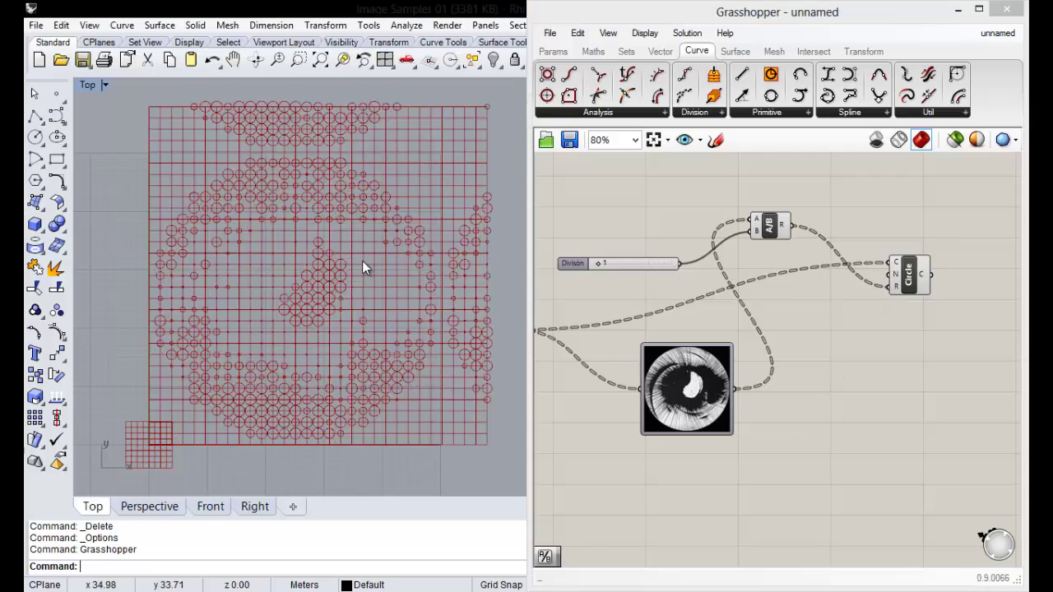
scroll(361, 261, down, 3)
scroll(340, 305, up, 5)
scroll(332, 285, down, 4)
scroll(336, 287, up, 3)
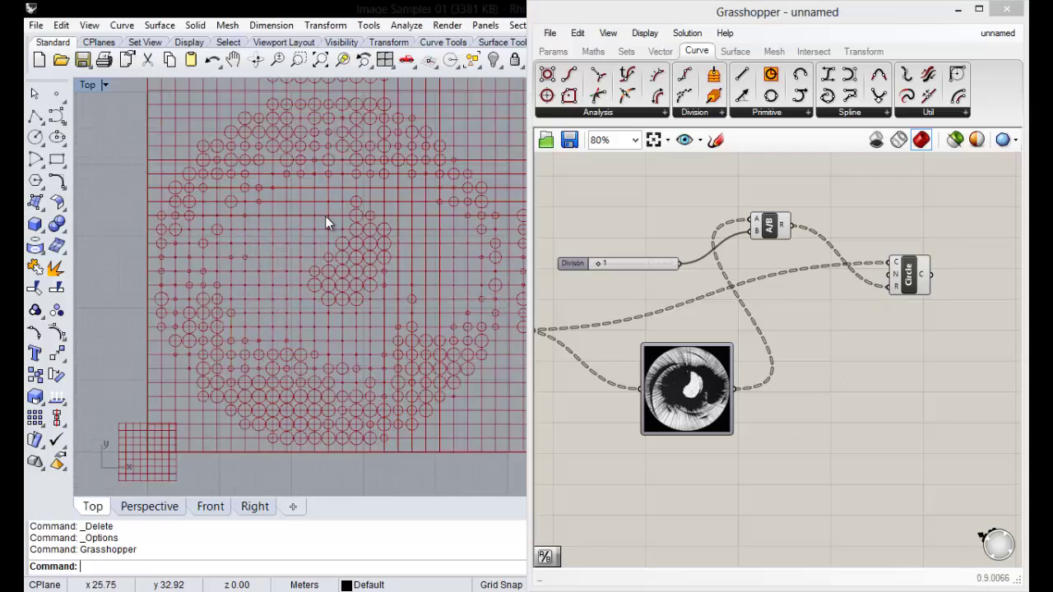
scroll(362, 238, down, 2)
scroll(167, 267, up, 3)
scroll(272, 280, down, 3)
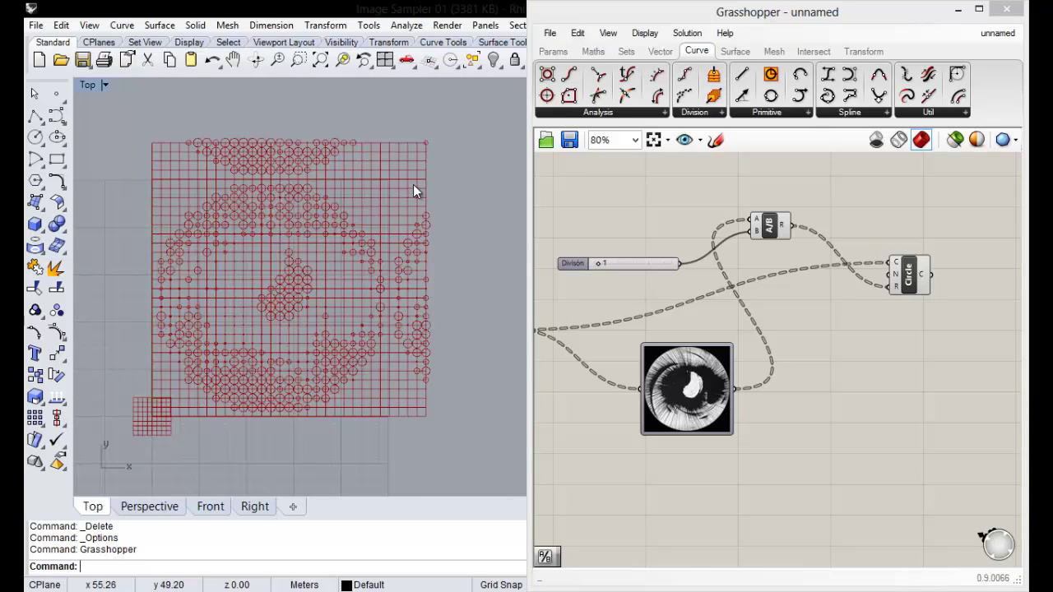
scroll(190, 298, up, 3)
scroll(275, 297, down, 2)
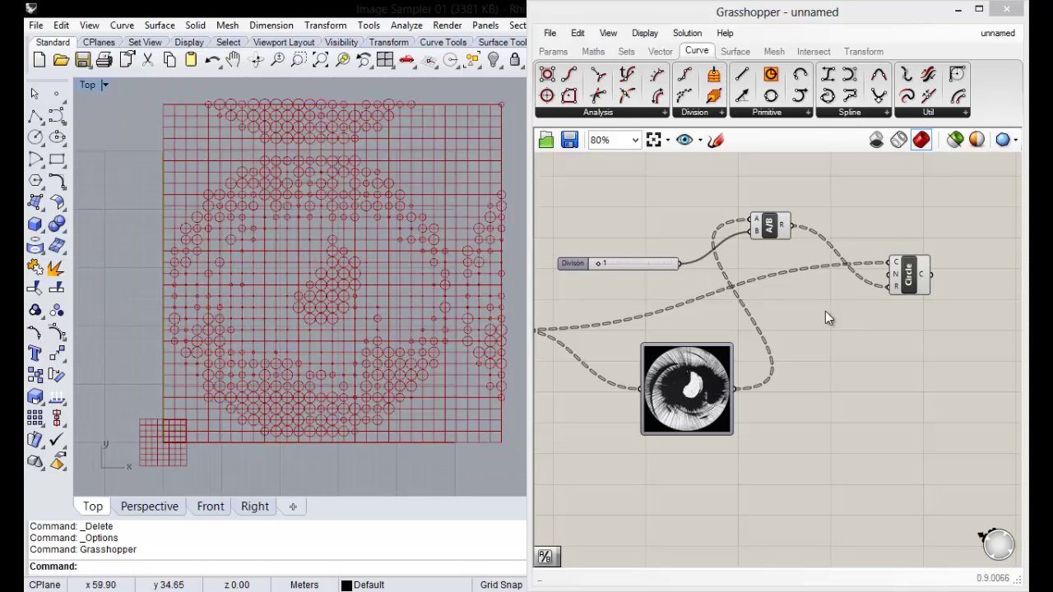
scroll(851, 292, down, 3)
scroll(720, 292, up, 2)
scroll(708, 298, up, 2)
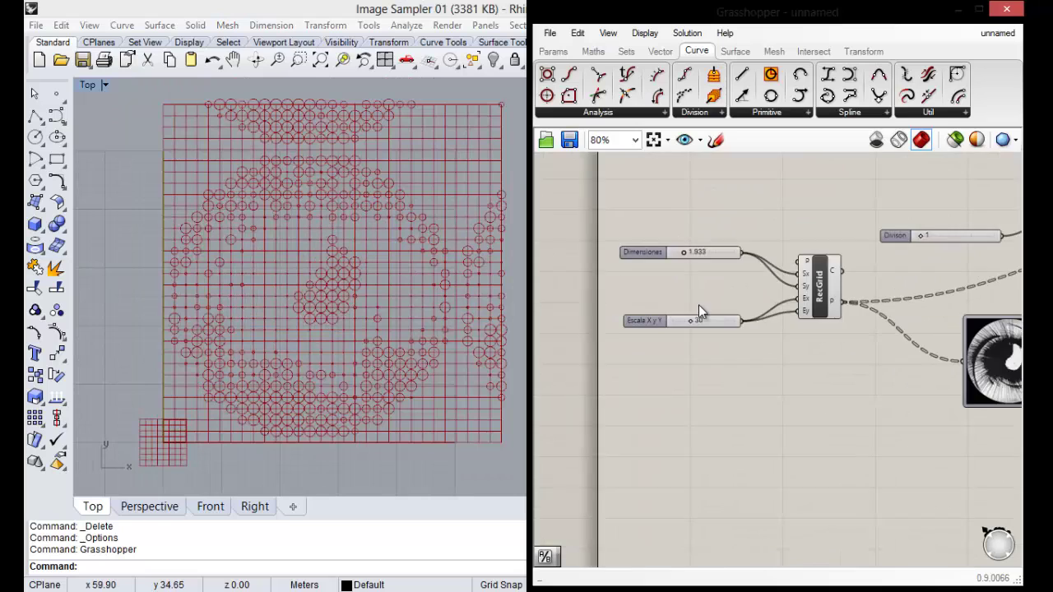
scroll(698, 311, up, 1)
scroll(748, 277, down, 2)
scroll(820, 232, up, 1)
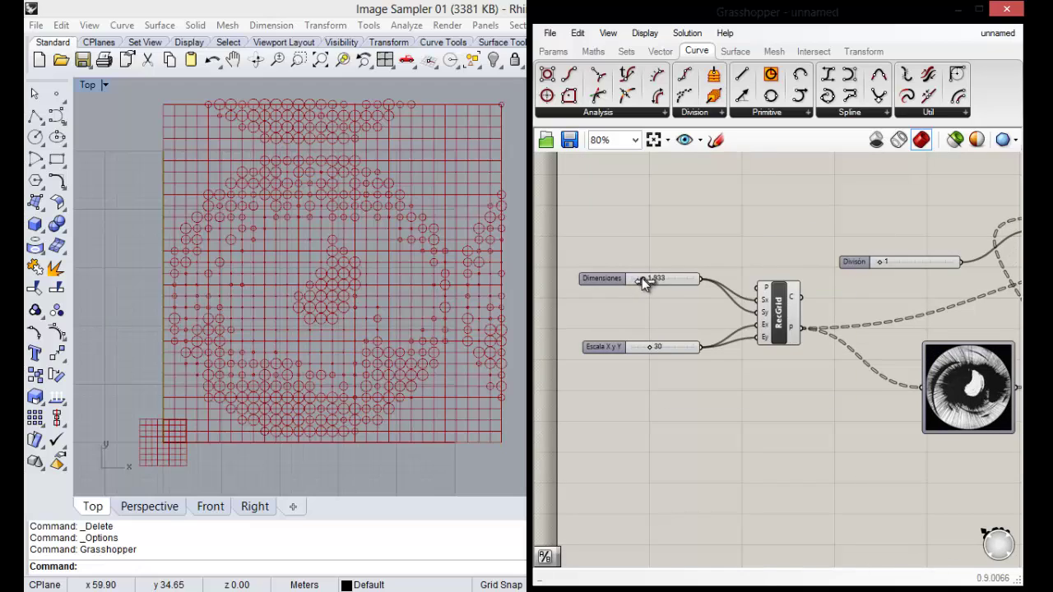
Lower Dimensiones to 1.809 and raise Escala X y Y to 92.
mouse_move(646, 281)
mouse_down()
mouse_move(667, 287)
mouse_move(631, 293)
mouse_move(643, 299)
mouse_up()
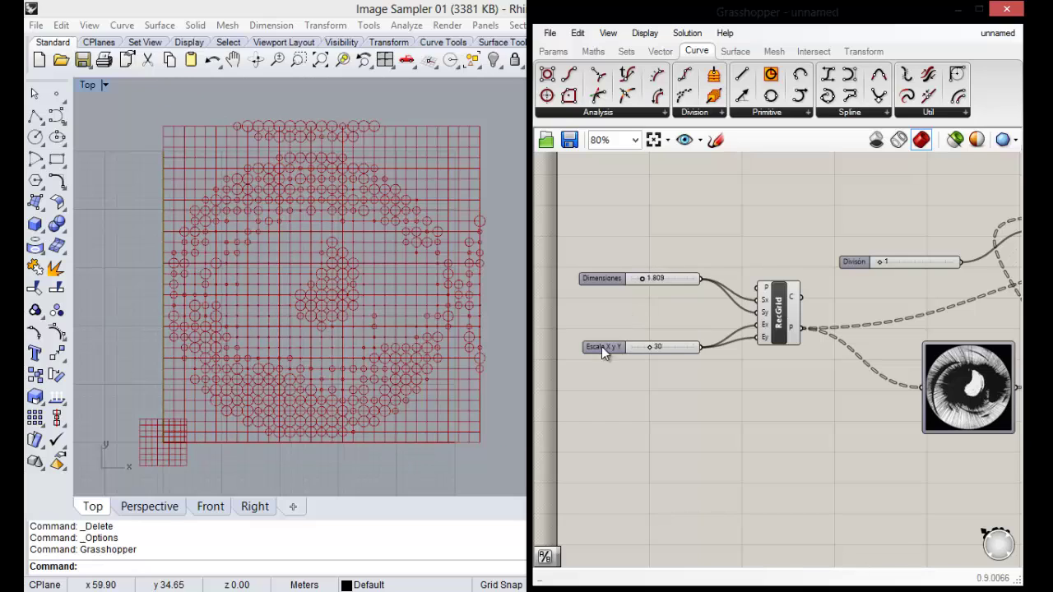
drag(645, 348, 658, 349)
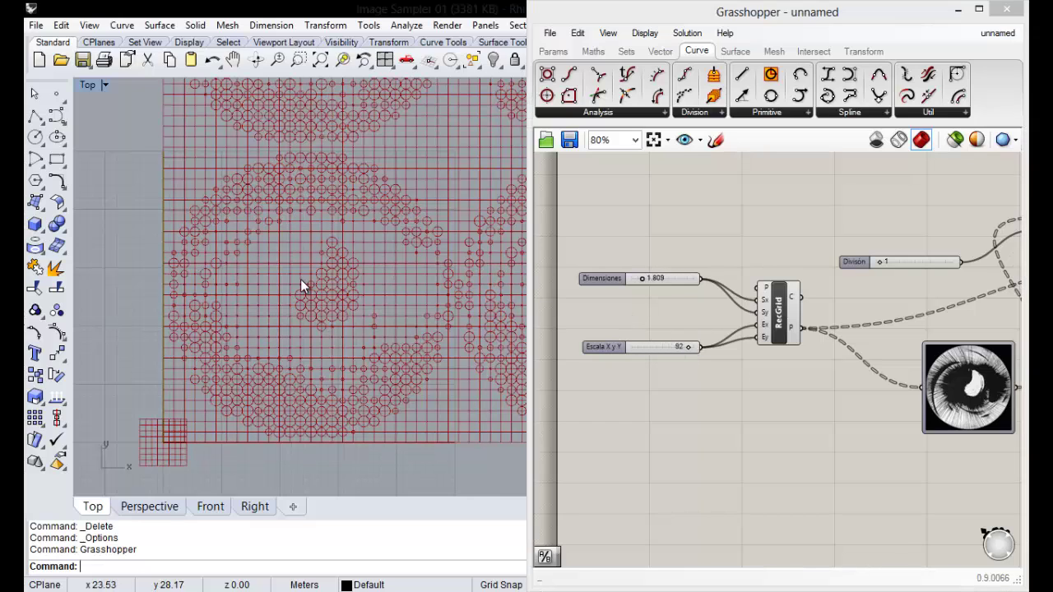
scroll(362, 303, down, 3)
scroll(385, 267, up, 2)
scroll(285, 366, up, 3)
scroll(286, 372, down, 4)
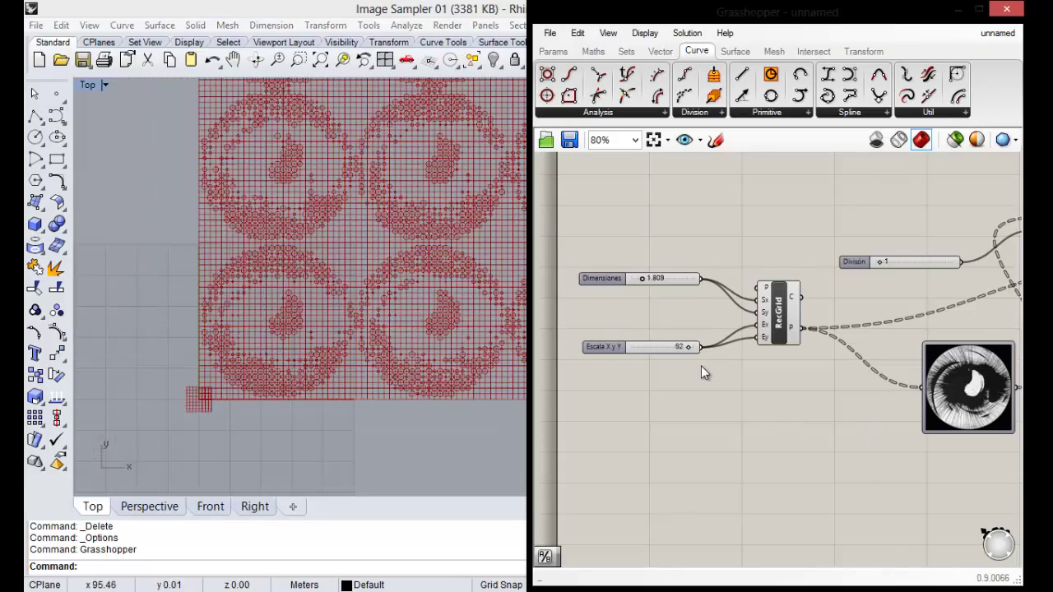
scroll(701, 365, up, 1)
Bring Escala X y Y back down to 55, tiling the eye pattern four times.
mouse_move(688, 343)
mouse_down()
mouse_move(637, 348)
mouse_move(654, 347)
mouse_up()
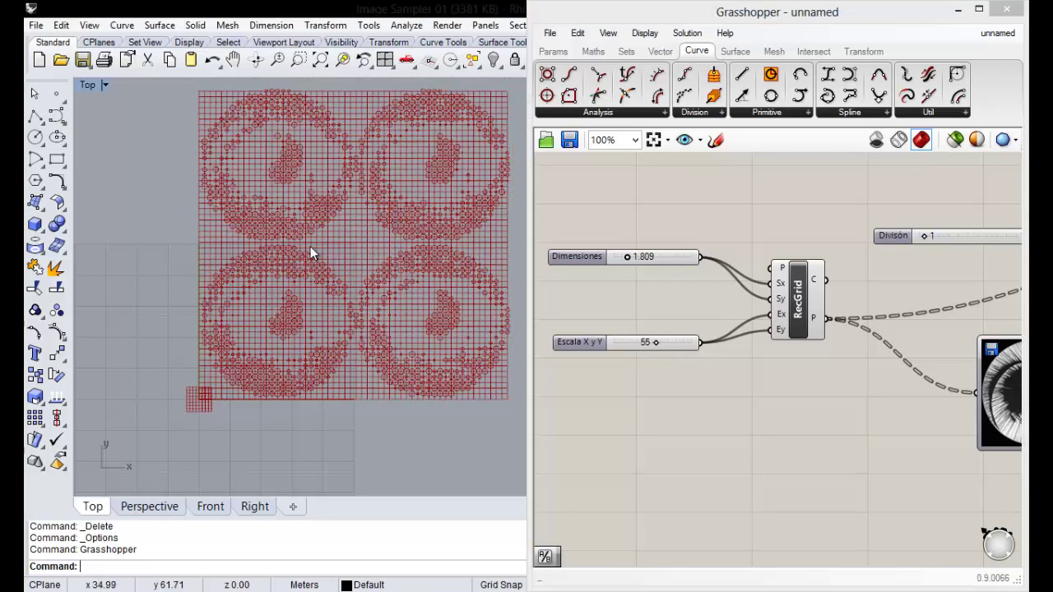
scroll(310, 246, down, 1)
scroll(375, 238, up, 2)
scroll(348, 286, down, 1)
scroll(331, 197, up, 1)
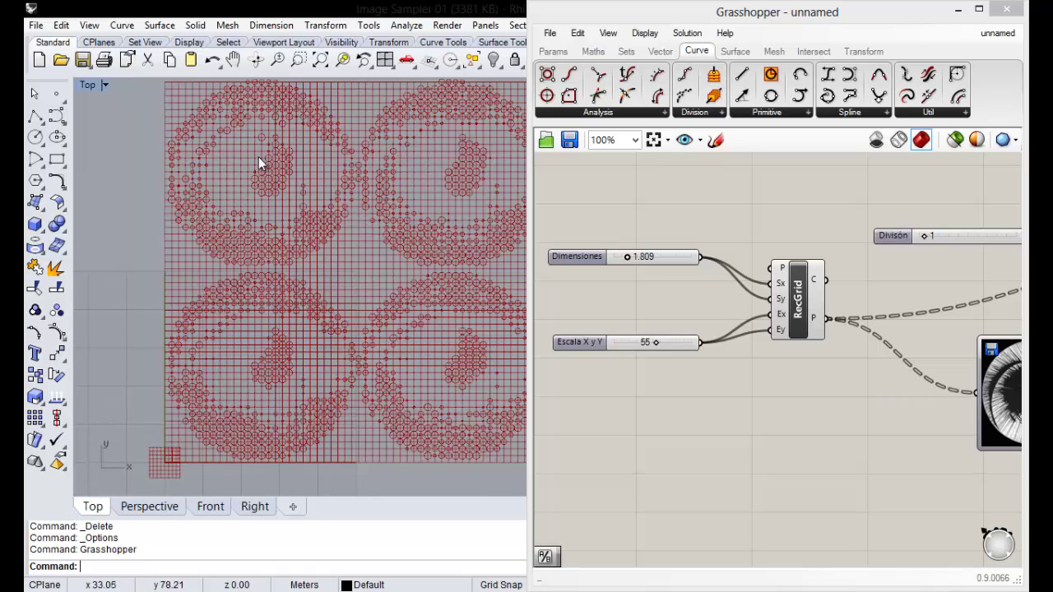
scroll(327, 251, down, 1)
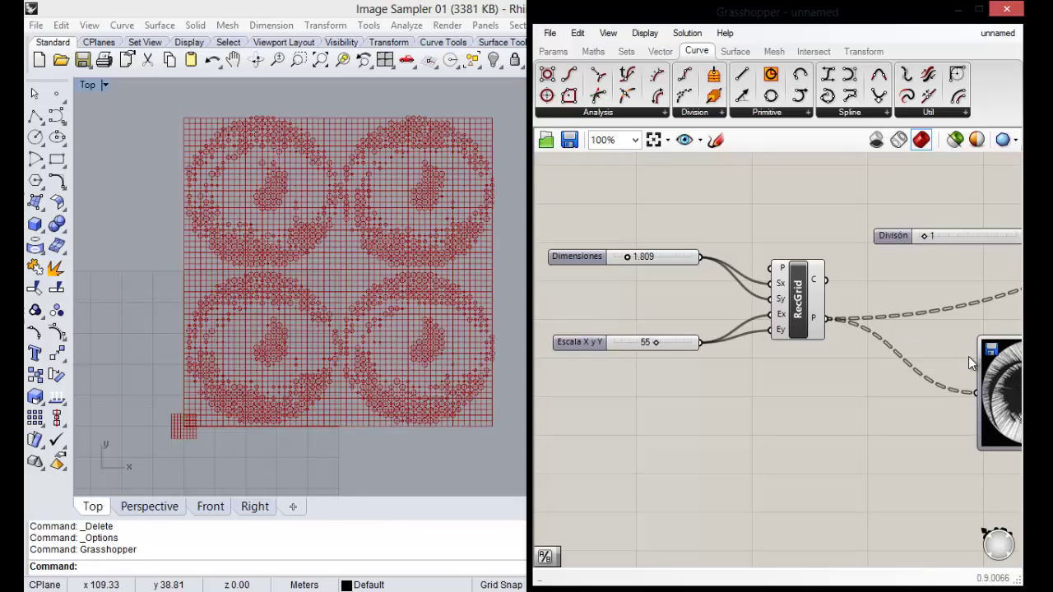
scroll(884, 297, down, 3)
Try a higher Divisón value on the pattern, then return it to 1.
scroll(978, 261, up, 2)
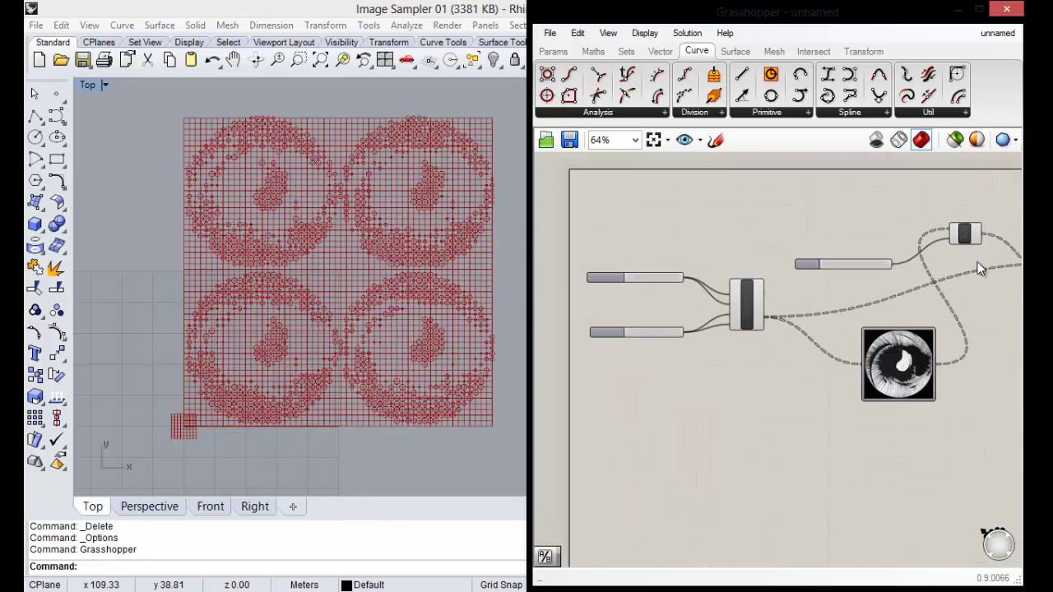
scroll(980, 261, up, 1)
drag(827, 238, 872, 246)
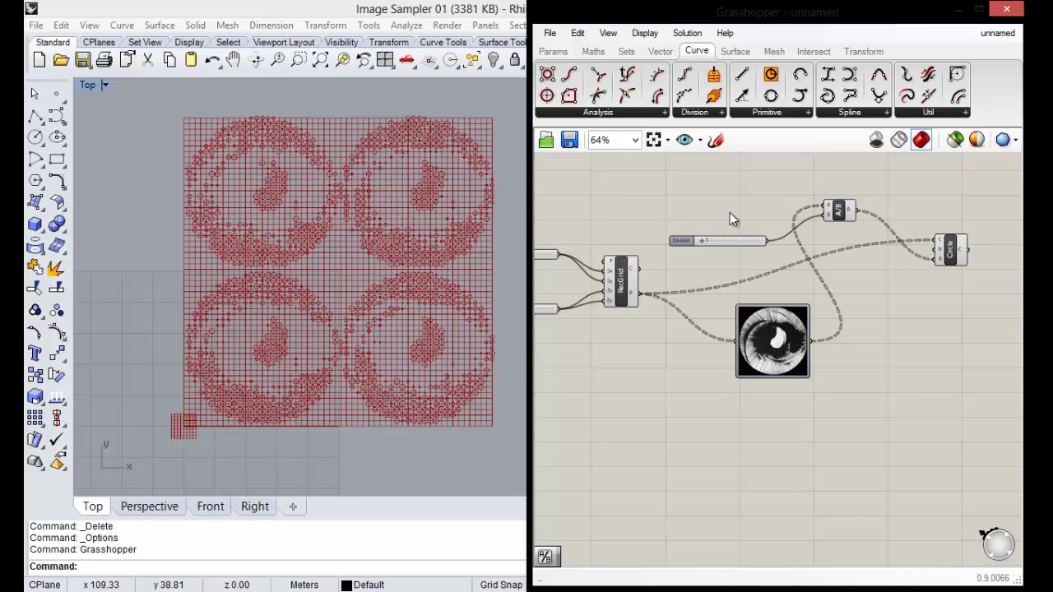
scroll(729, 213, up, 2)
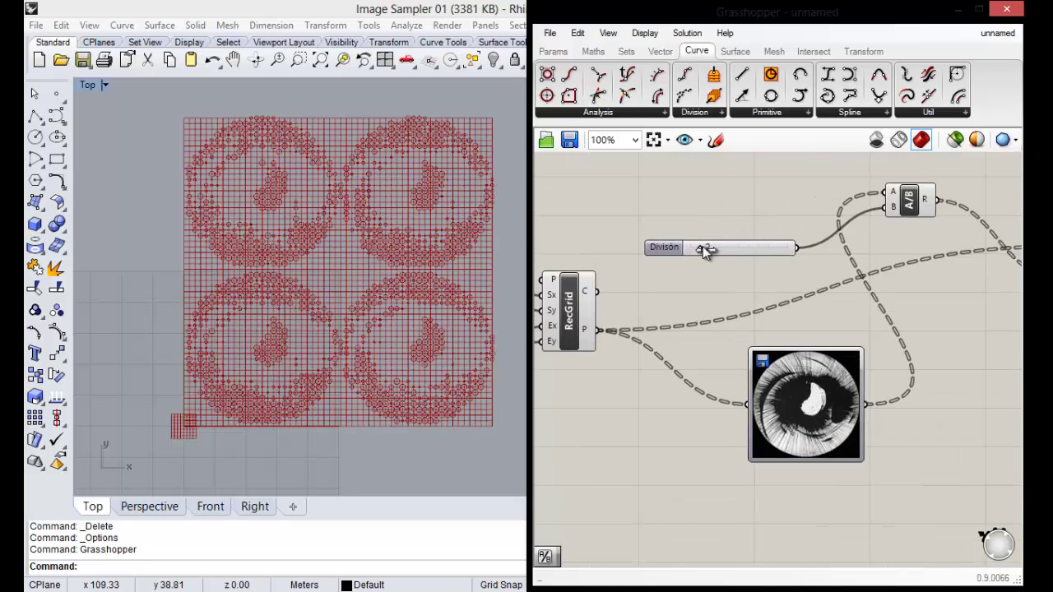
drag(703, 246, 752, 247)
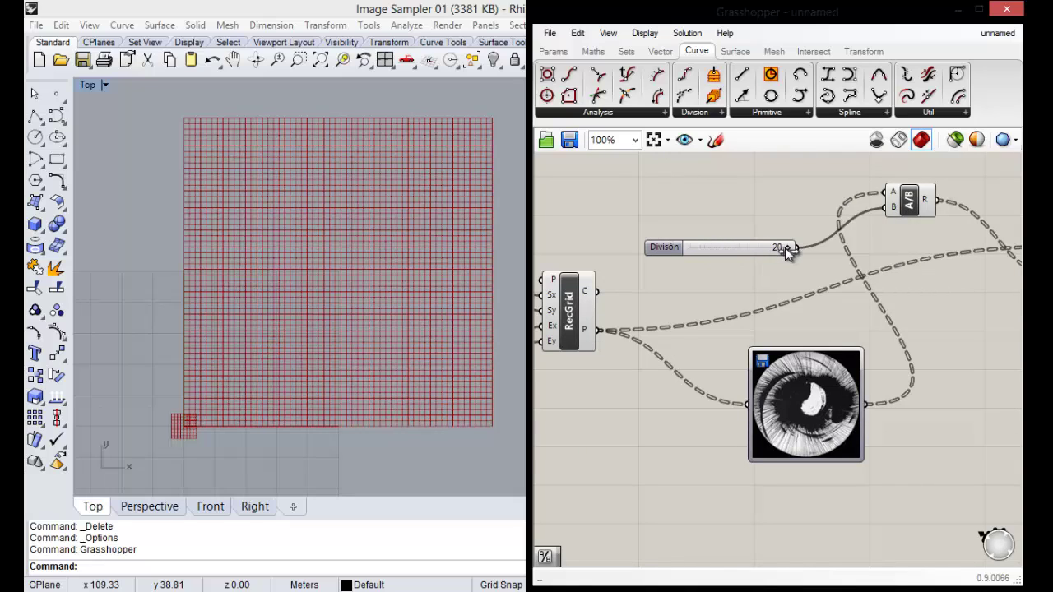
drag(721, 254, 692, 248)
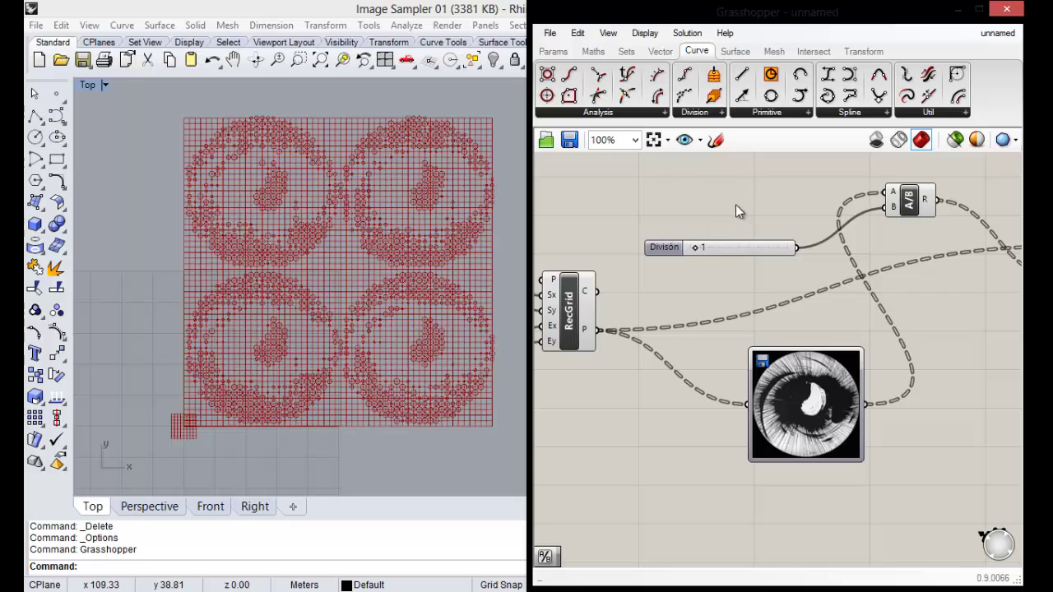
scroll(675, 256, up, 2)
Make Divisón a decimal slider from 0.200 to 10.000, then set it to 0.801.
click(712, 251)
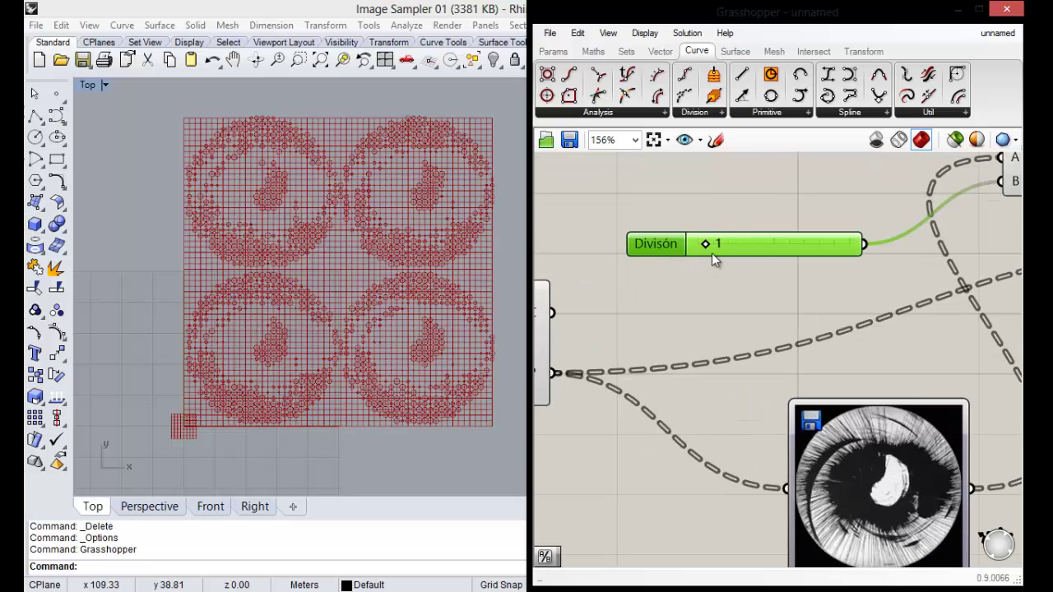
right_click(668, 245)
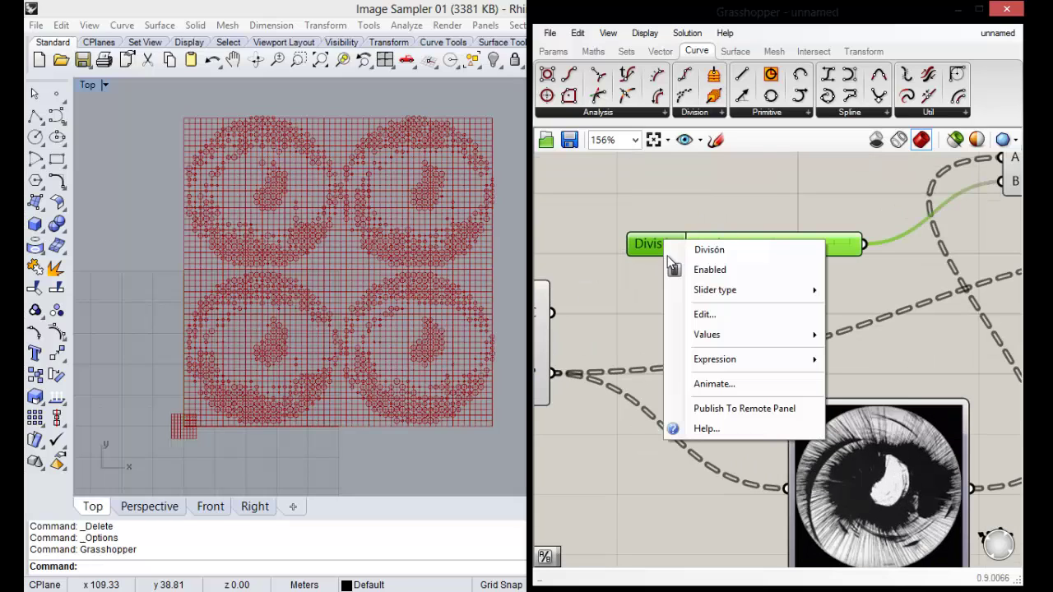
click(717, 317)
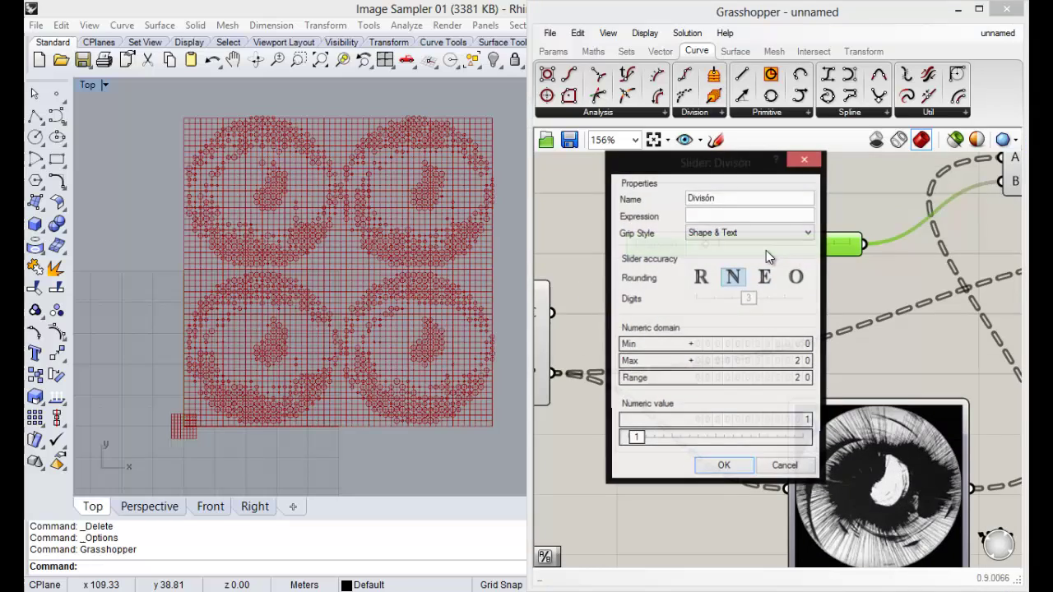
click(701, 278)
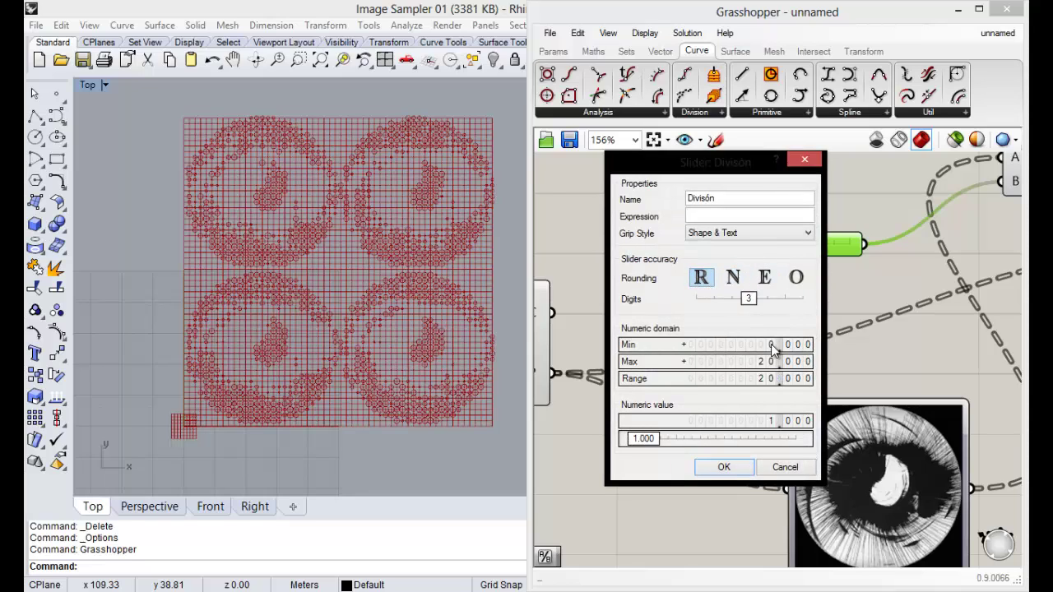
double_click(772, 346)
text(0.2)
key(Return)
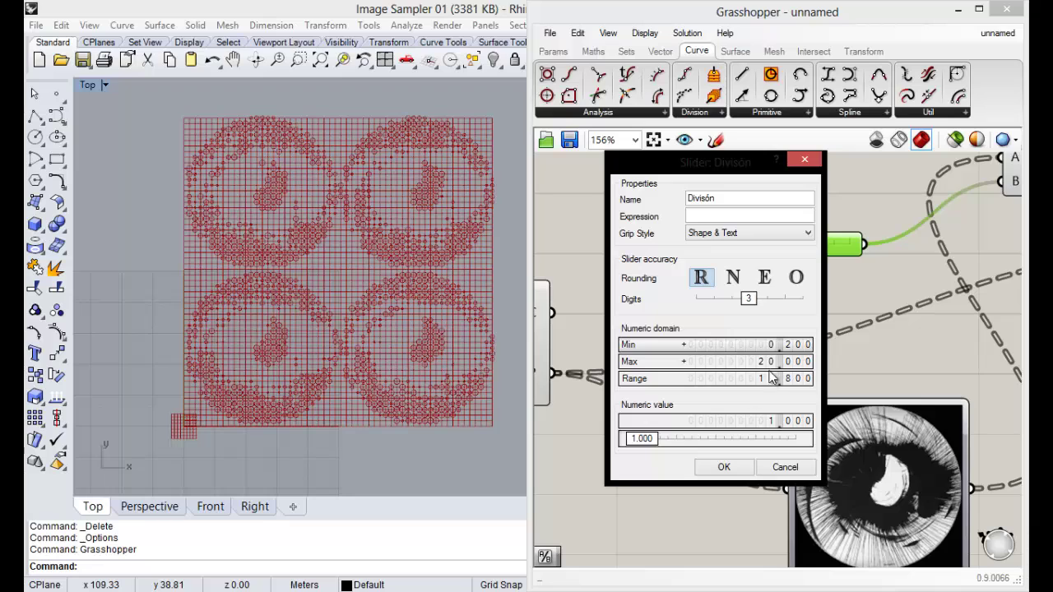
double_click(761, 364)
text(10)
key(Return)
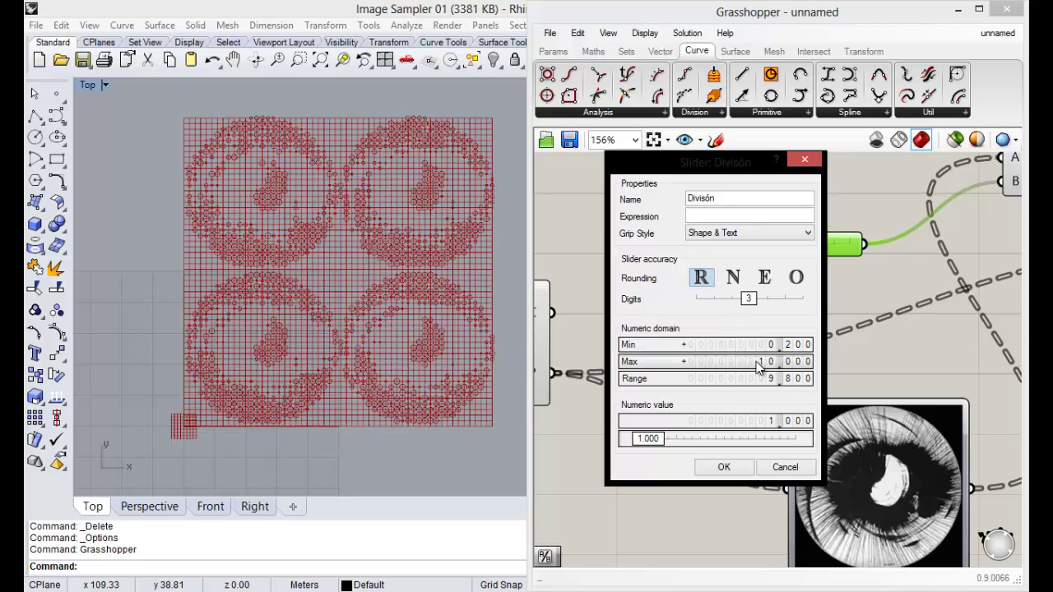
click(724, 468)
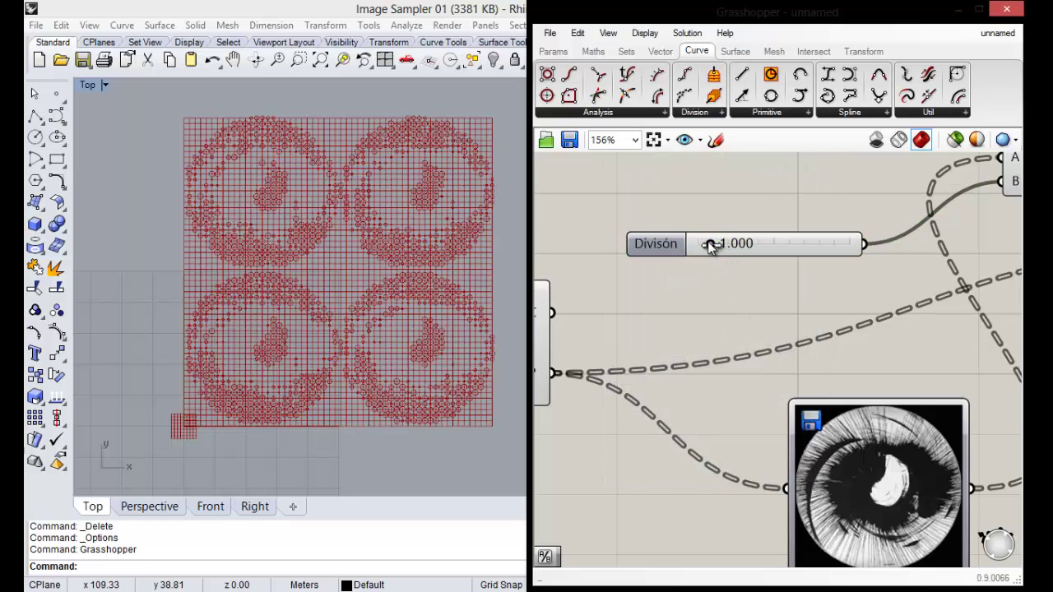
drag(711, 246, 703, 250)
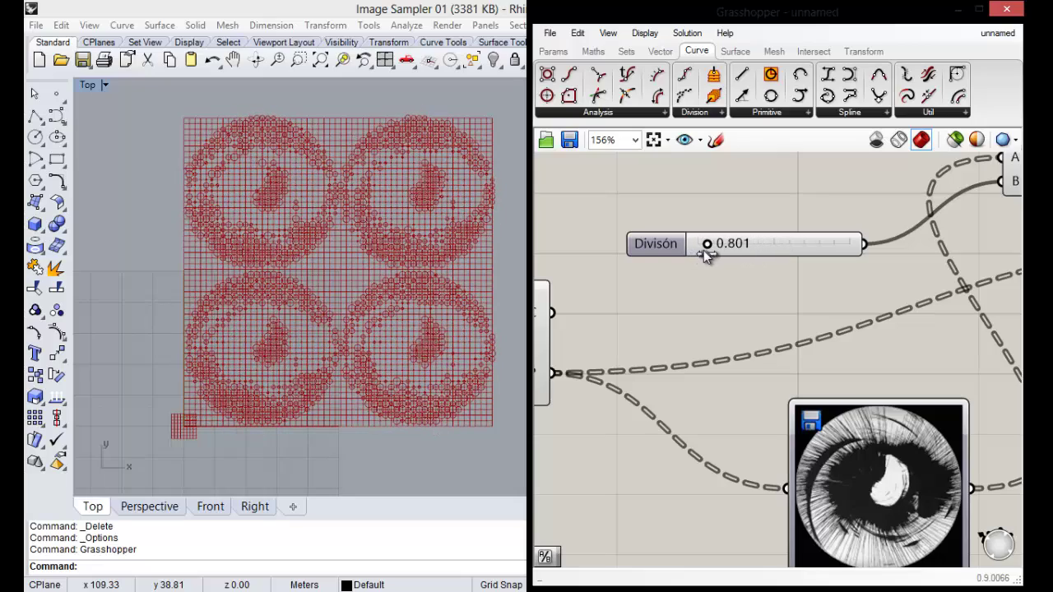
Fine-tune Divisón to 1.199 and check the smaller halftone circles in the Top view.
drag(704, 250, 711, 251)
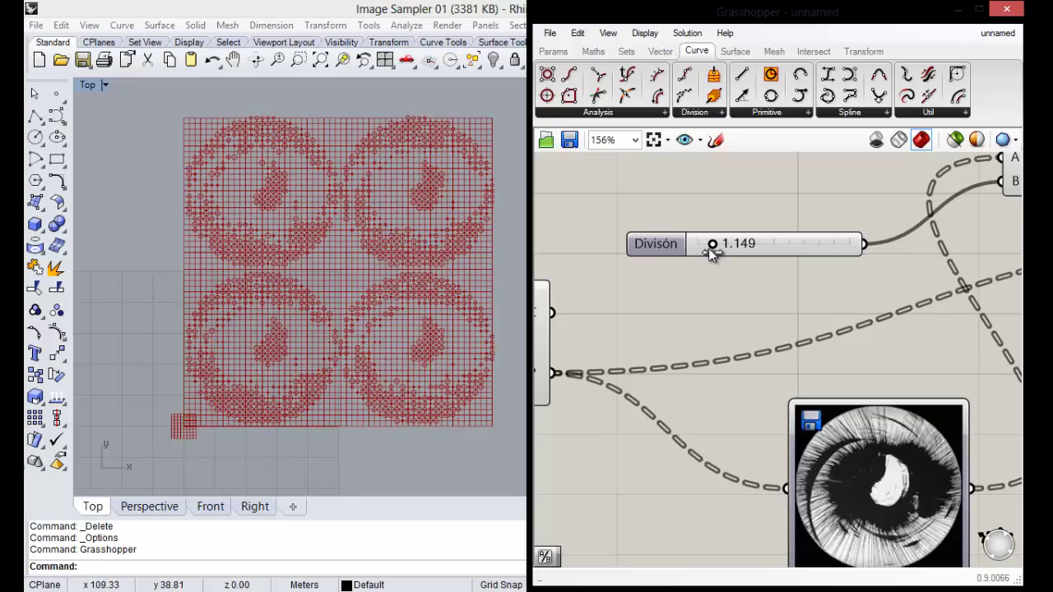
scroll(249, 384, up, 1)
scroll(256, 362, up, 2)
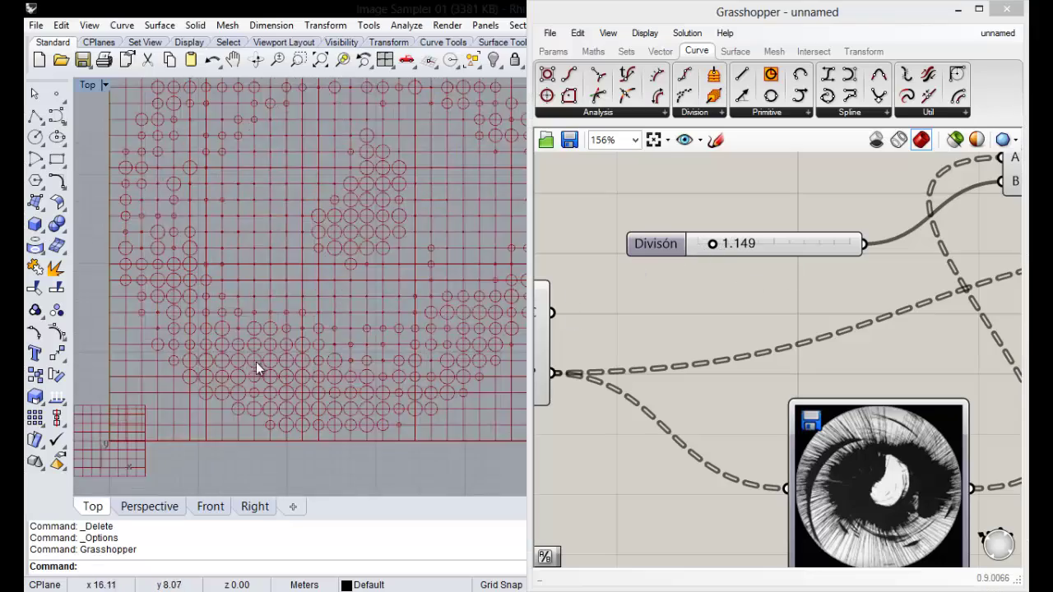
scroll(292, 316, up, 2)
scroll(328, 292, up, 2)
scroll(341, 276, up, 1)
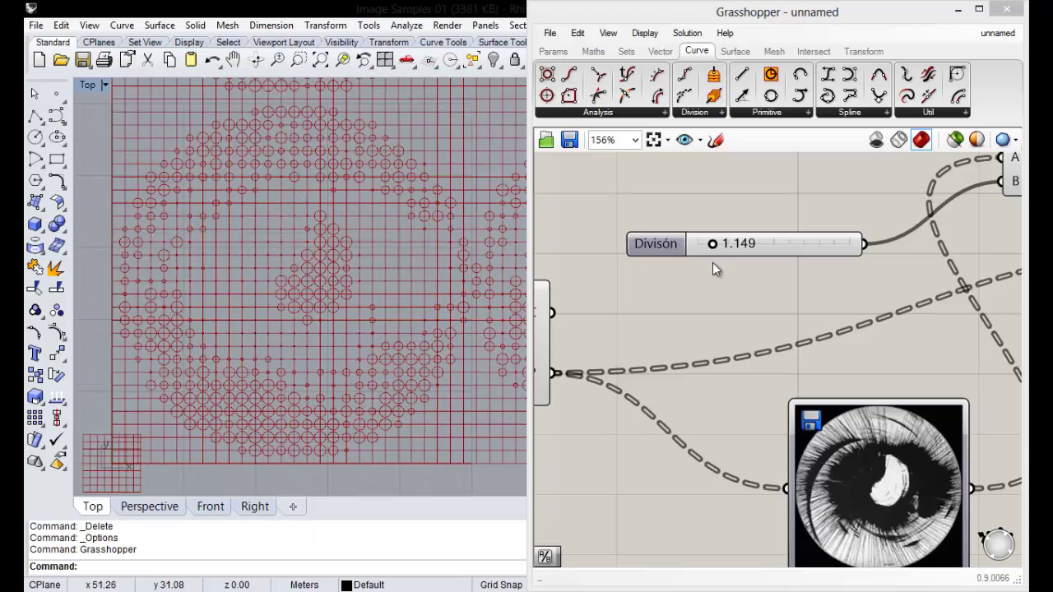
mouse_move(712, 244)
mouse_down()
mouse_move(701, 246)
mouse_move(711, 249)
mouse_up()
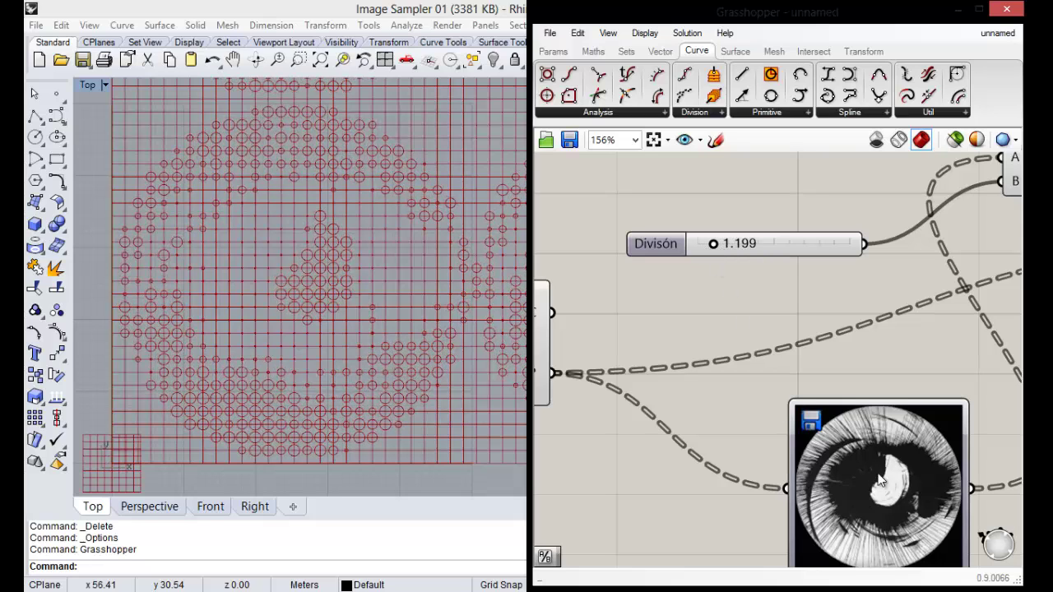
Widen the Dimensiones cell size to 3.393.
scroll(801, 337, down, 5)
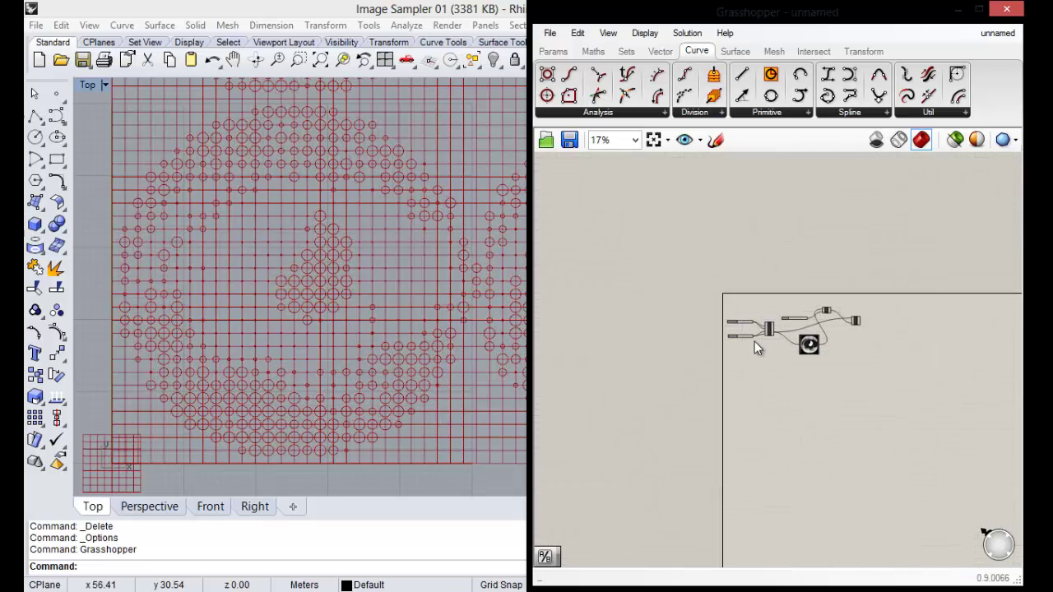
scroll(754, 341, up, 4)
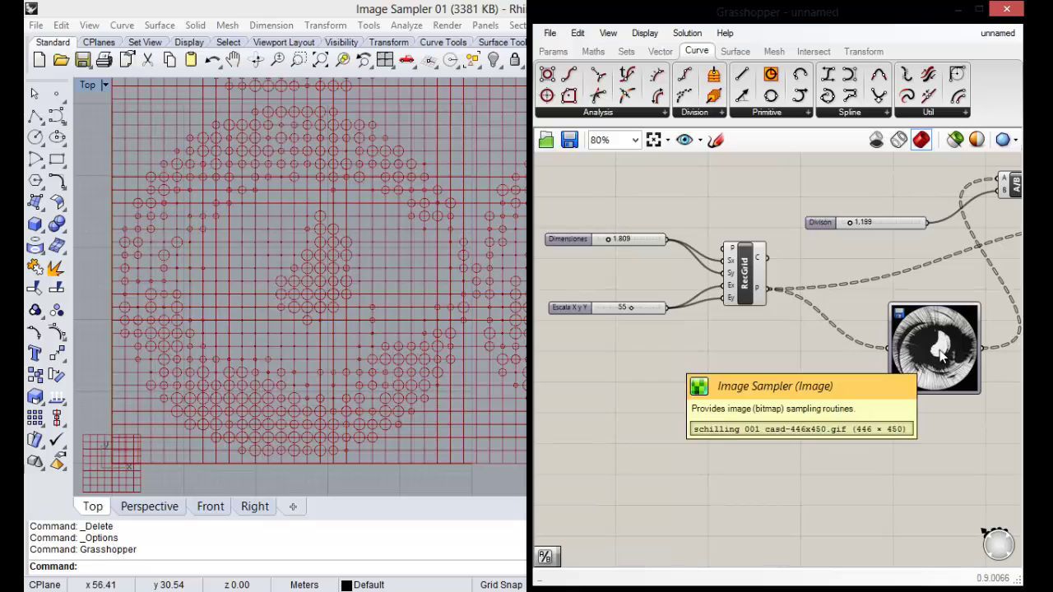
scroll(932, 352, up, 1)
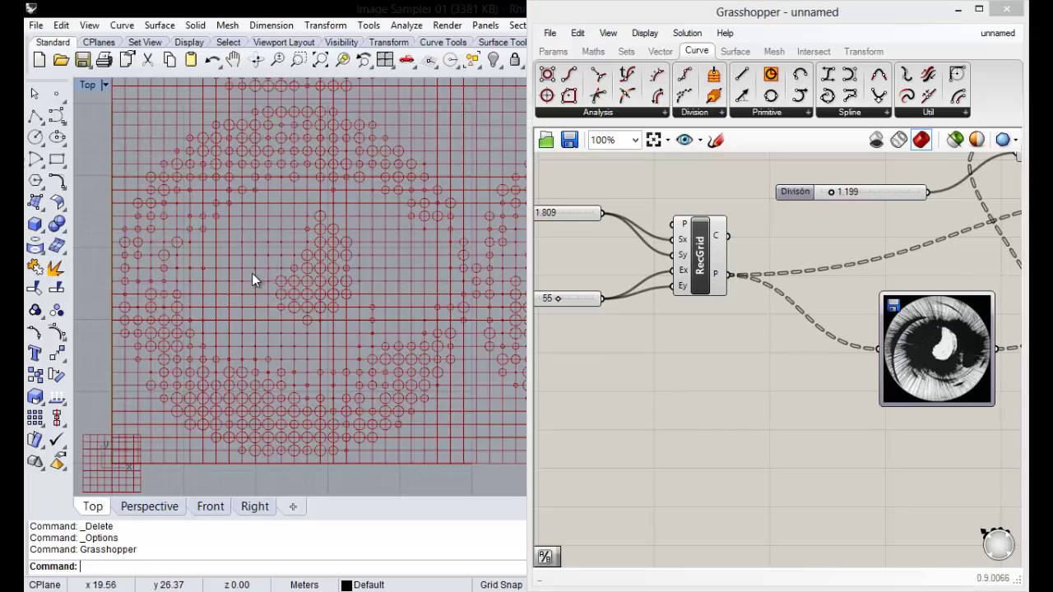
scroll(254, 276, up, 3)
scroll(256, 272, up, 2)
scroll(261, 270, down, 4)
scroll(260, 268, up, 2)
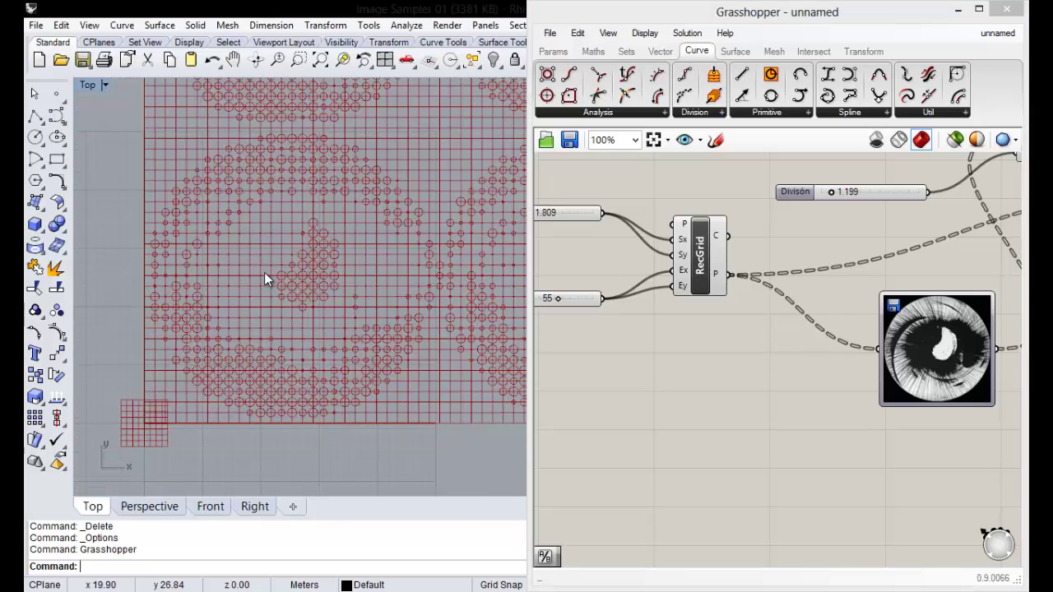
scroll(264, 273, down, 3)
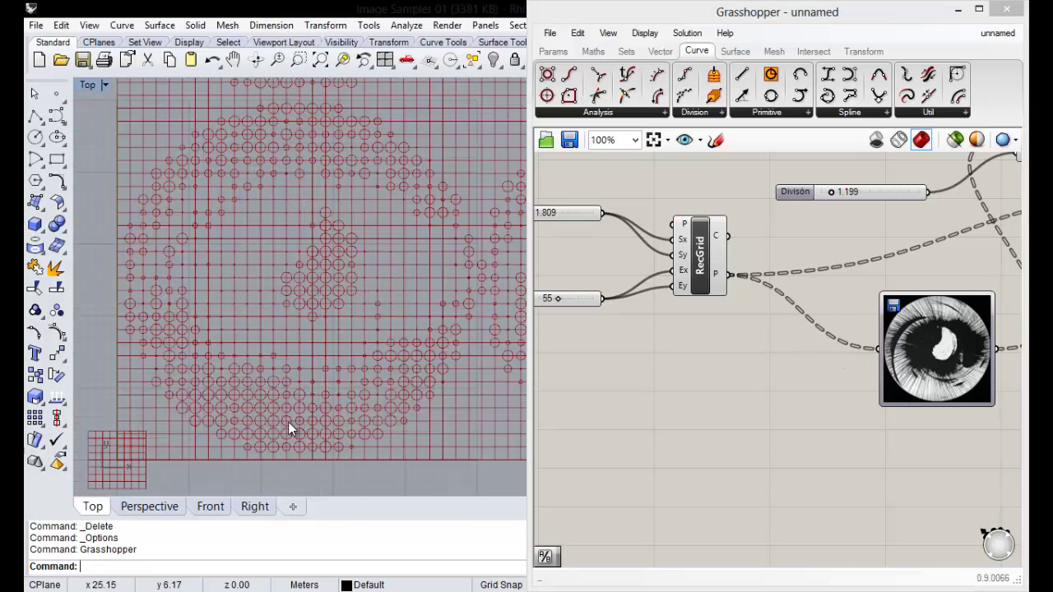
scroll(234, 367, up, 2)
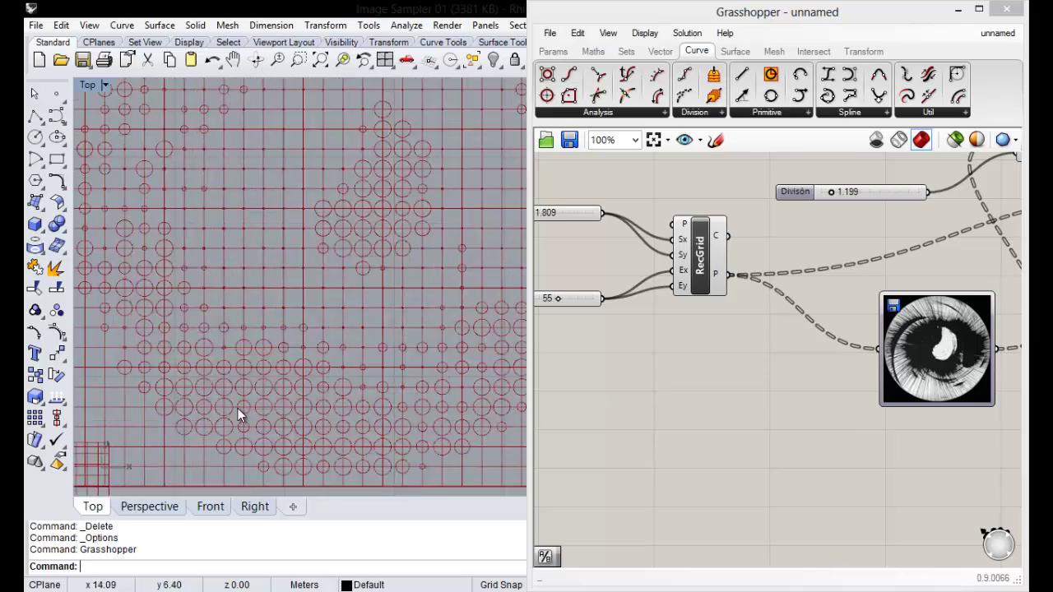
scroll(237, 416, up, 2)
scroll(266, 404, down, 2)
scroll(275, 381, down, 1)
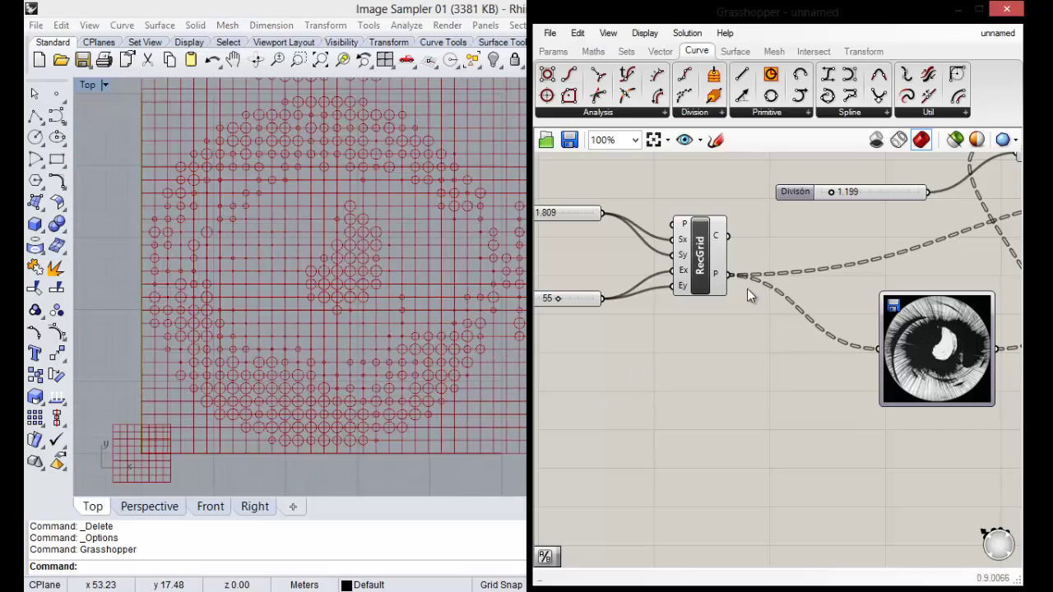
scroll(744, 287, down, 1)
scroll(586, 272, up, 1)
scroll(559, 230, up, 1)
drag(574, 217, 590, 218)
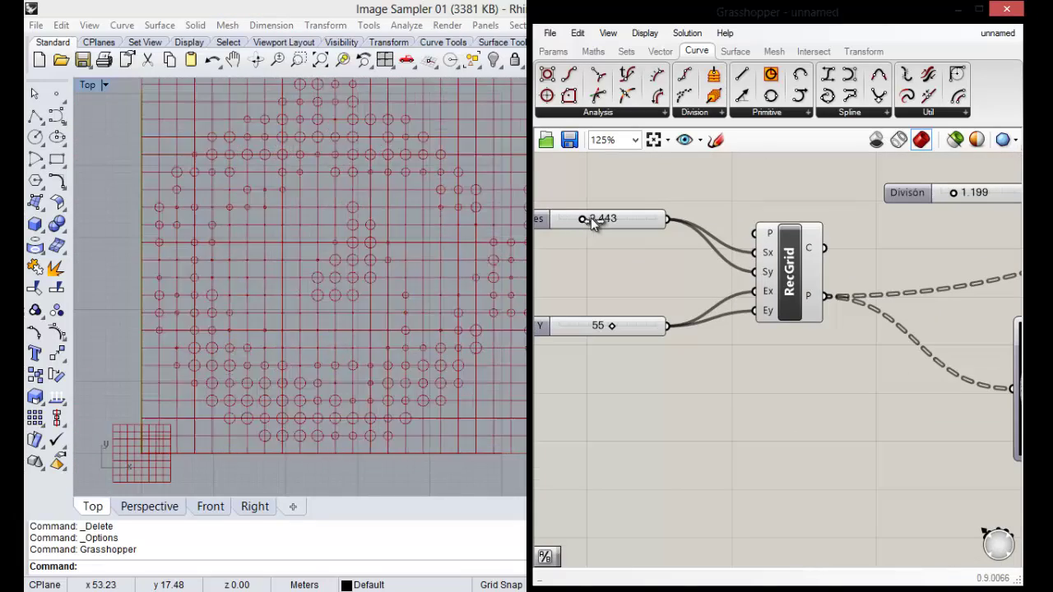
Cut Escala X y Y from 55 to 15, enlarge cell size to 9.650, lower División to 0.203.
scroll(256, 330, down, 2)
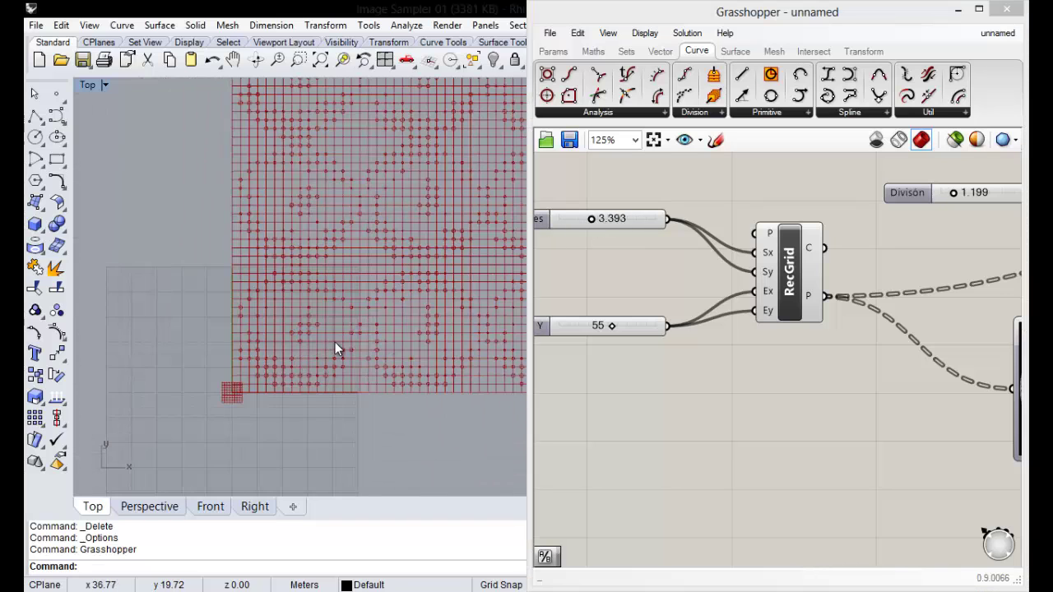
scroll(337, 342, down, 1)
scroll(370, 331, up, 1)
click(609, 327)
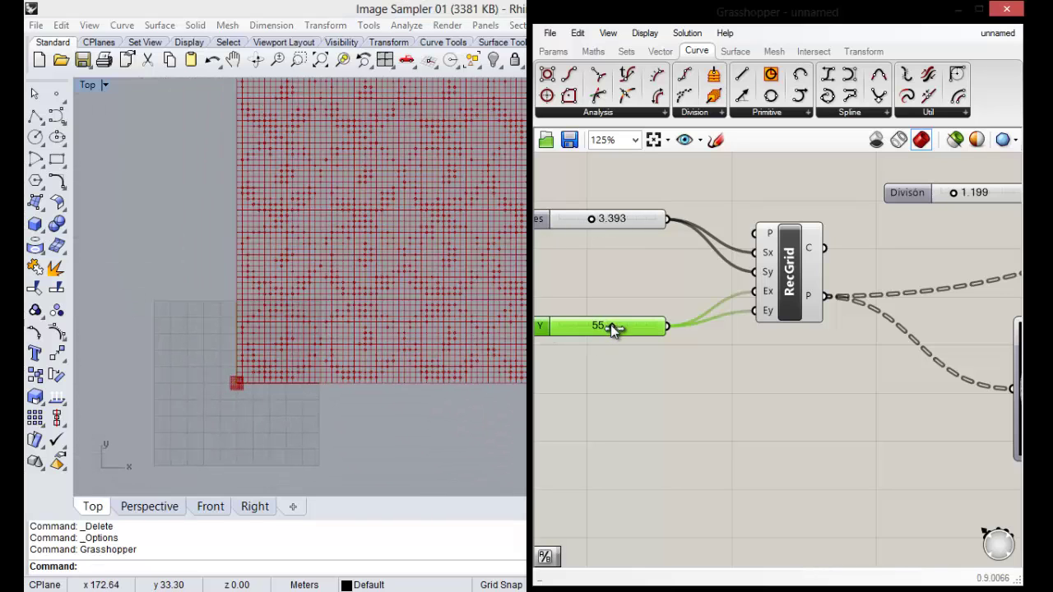
drag(613, 325, 576, 326)
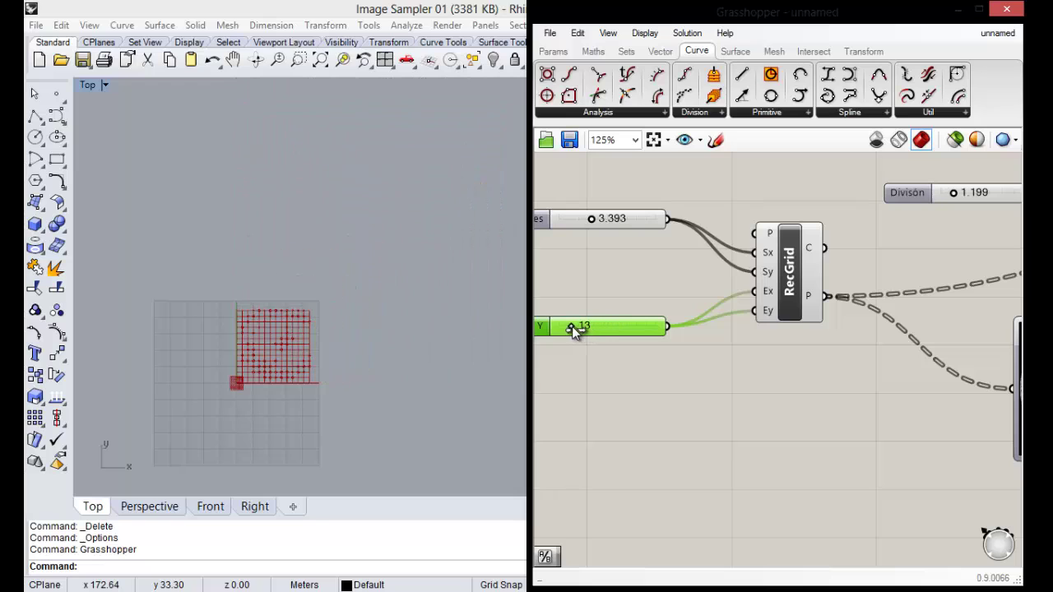
drag(590, 220, 652, 219)
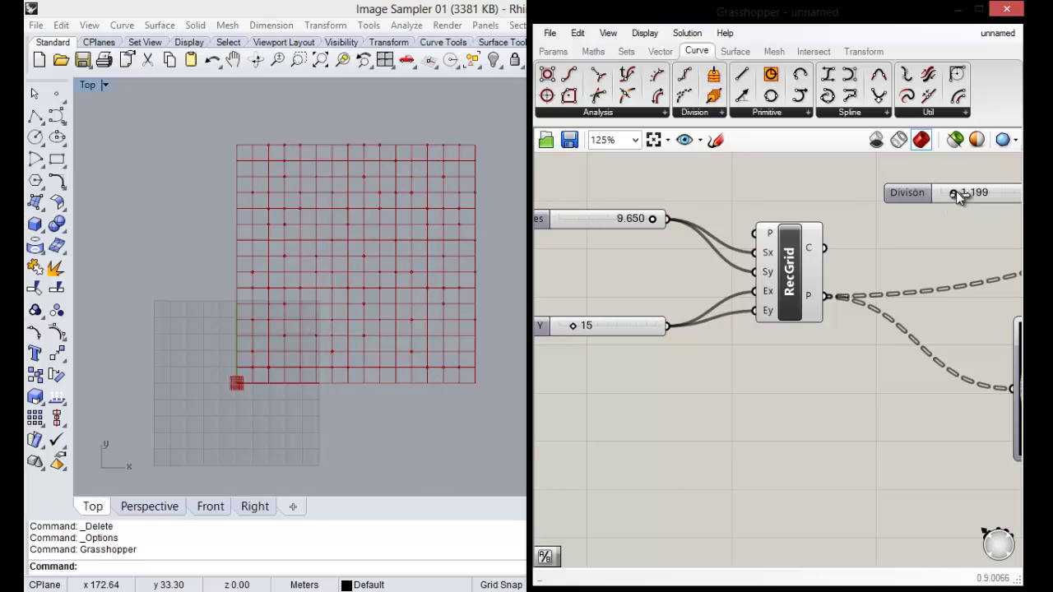
mouse_move(954, 193)
mouse_down()
mouse_move(944, 192)
mouse_move(972, 200)
mouse_move(944, 197)
mouse_up()
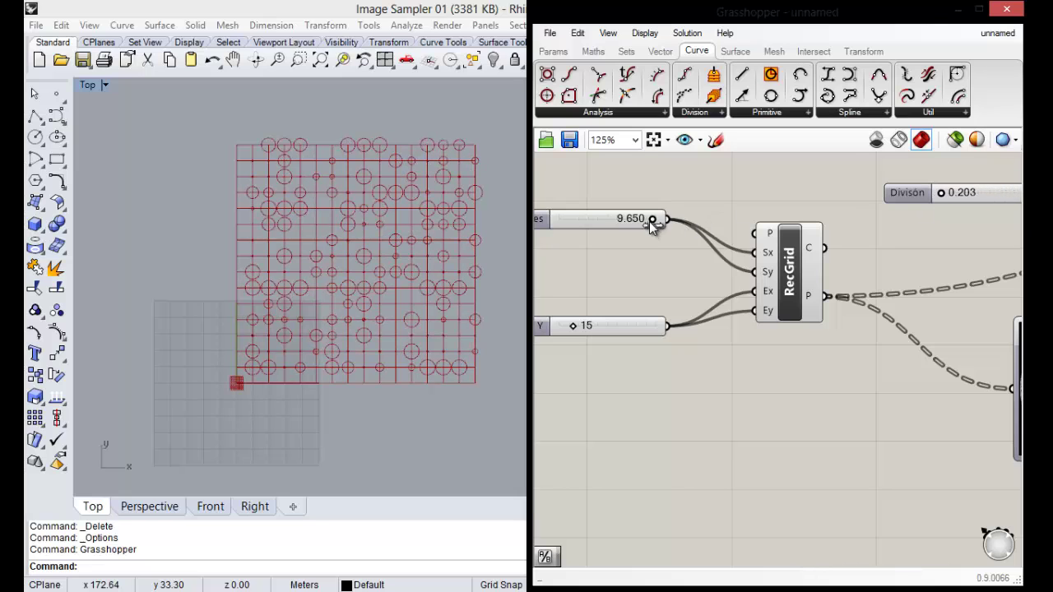
drag(651, 220, 590, 234)
mouse_move(573, 325)
mouse_down()
mouse_move(593, 327)
mouse_move(573, 328)
mouse_up()
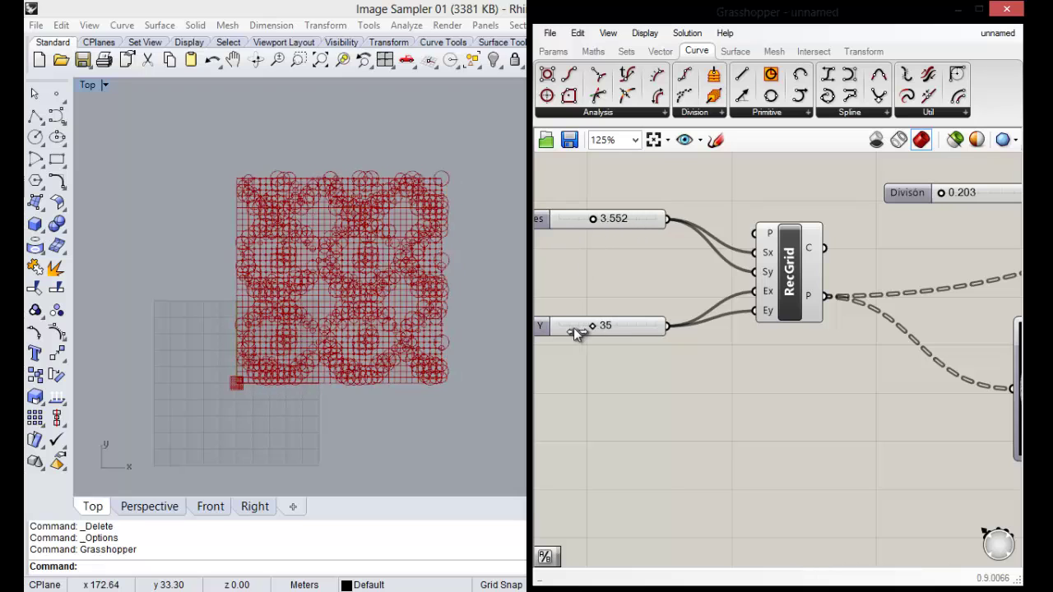
Try Dimensiones 2.166, Escala X y Y 11 and División 0.404.
scroll(860, 244, up, 2)
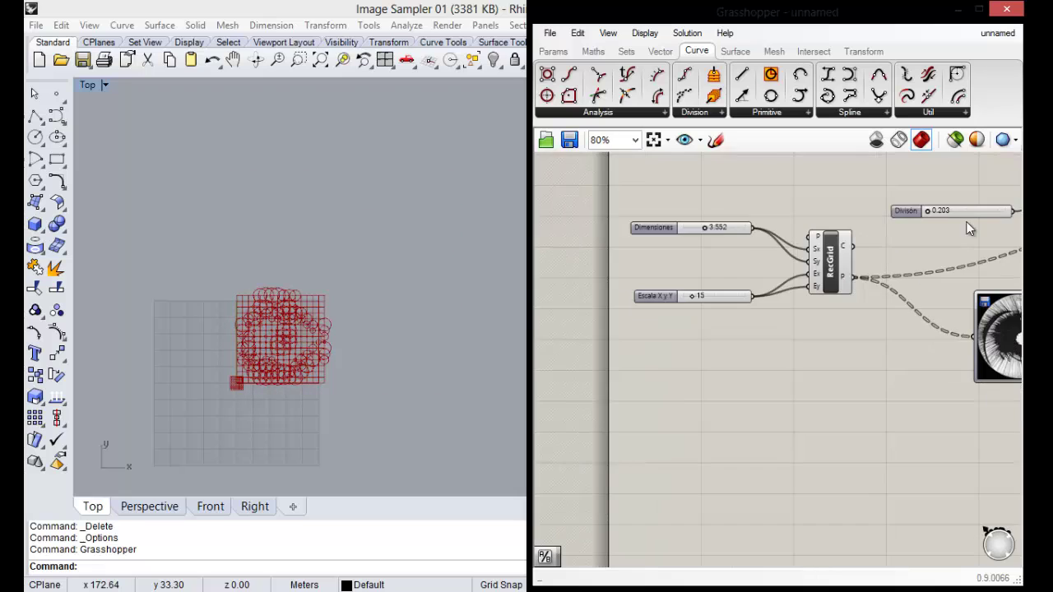
scroll(860, 239, up, 2)
drag(841, 221, 856, 220)
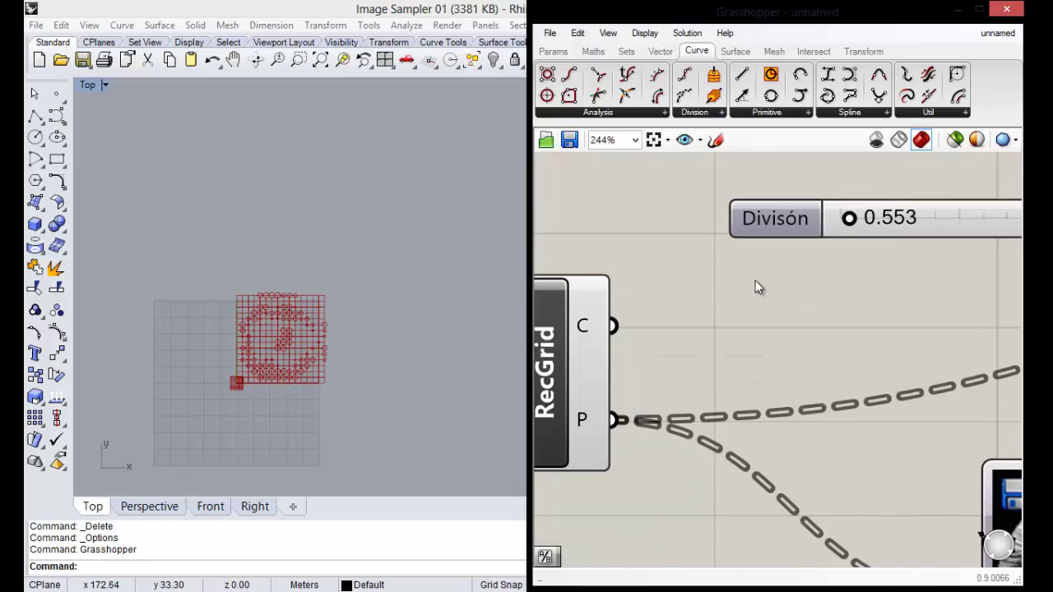
scroll(741, 280, down, 5)
scroll(749, 259, up, 3)
click(758, 247)
mouse_move(758, 246)
mouse_down()
mouse_move(743, 249)
mouse_move(751, 247)
mouse_up()
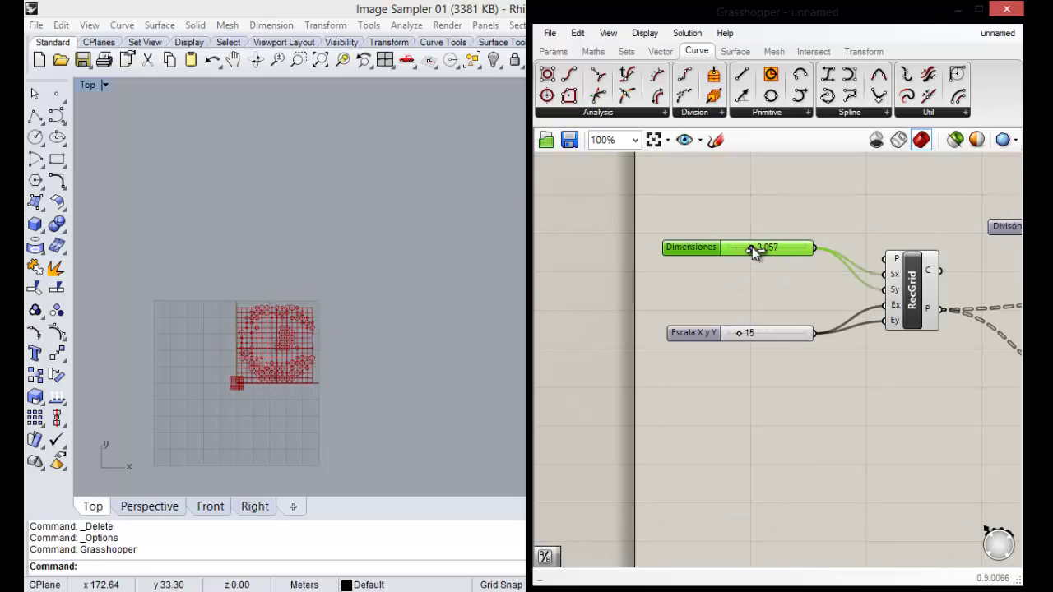
scroll(252, 376, up, 5)
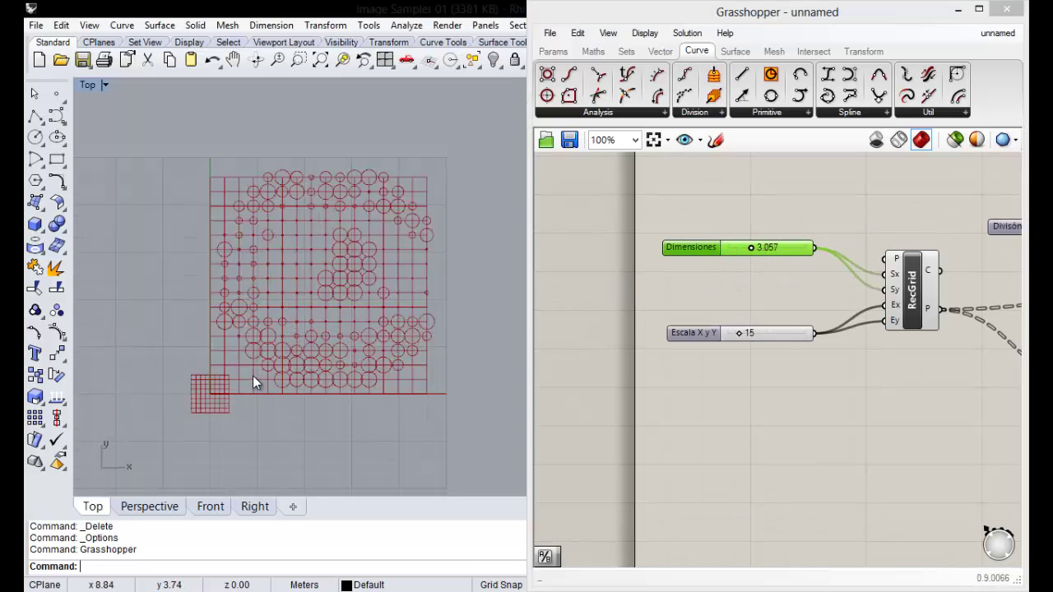
click(744, 336)
drag(736, 333, 734, 333)
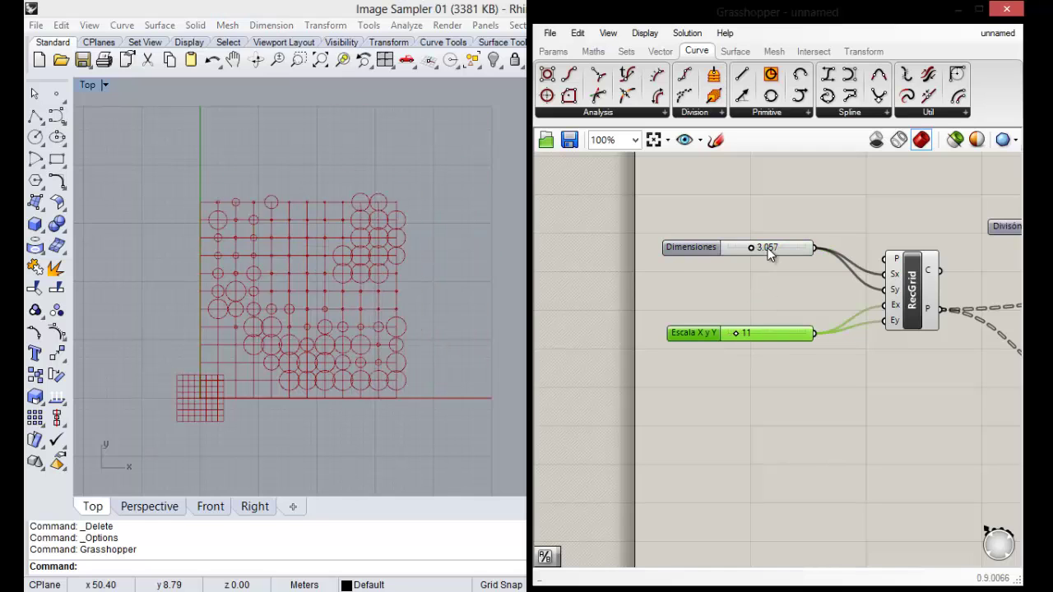
drag(753, 250, 744, 250)
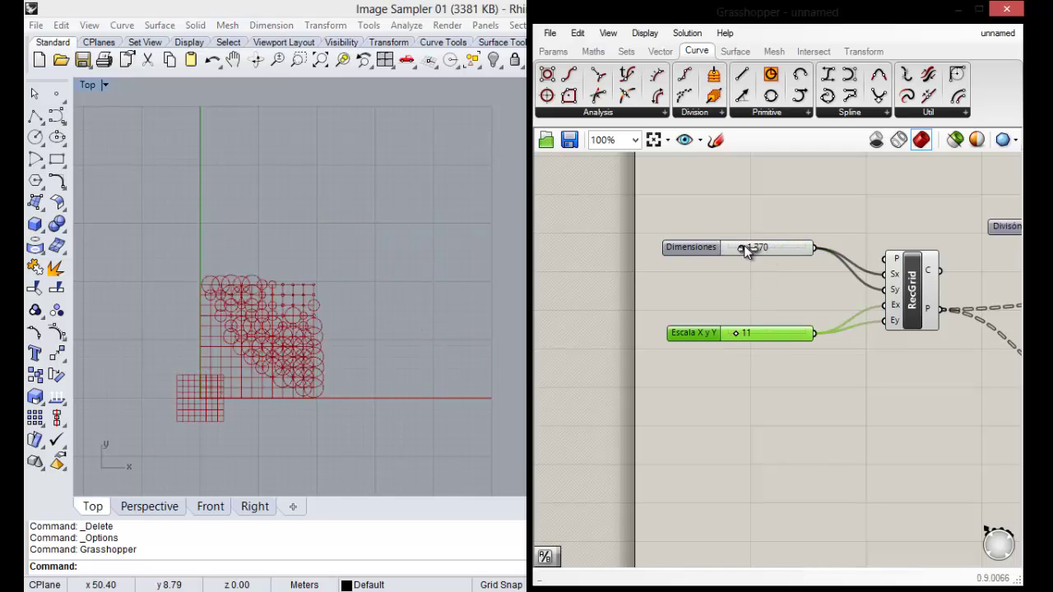
click(825, 203)
scroll(822, 197, down, 3)
scroll(895, 245, up, 5)
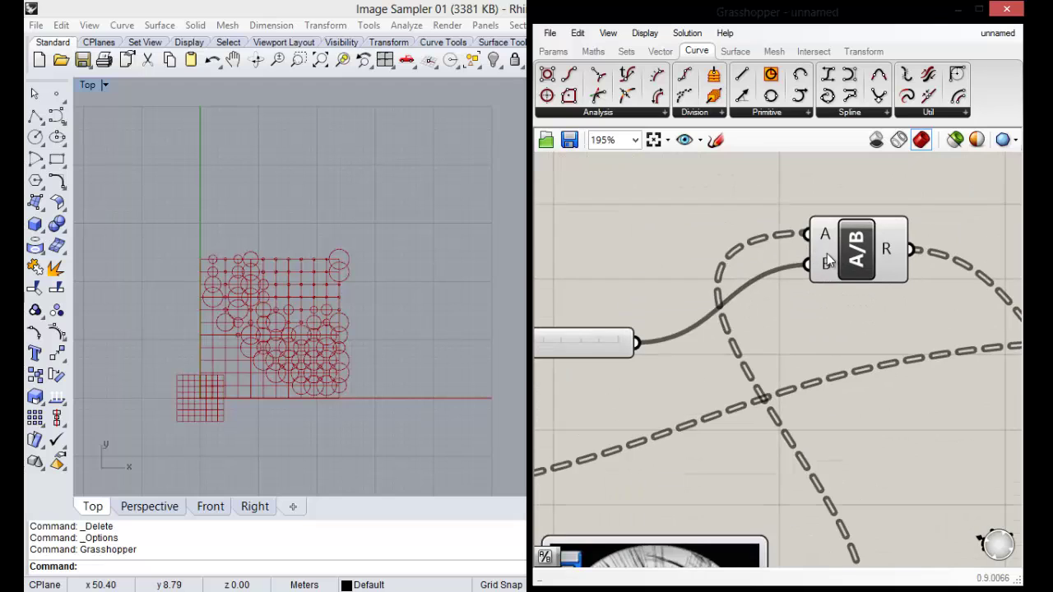
mouse_move(587, 293)
mouse_down()
mouse_move(597, 296)
mouse_move(582, 296)
mouse_up()
Settle on Dimensiones 4.641, Escala X y Y 21 after trying 36, and División 0.637.
scroll(696, 212, down, 5)
scroll(590, 241, up, 2)
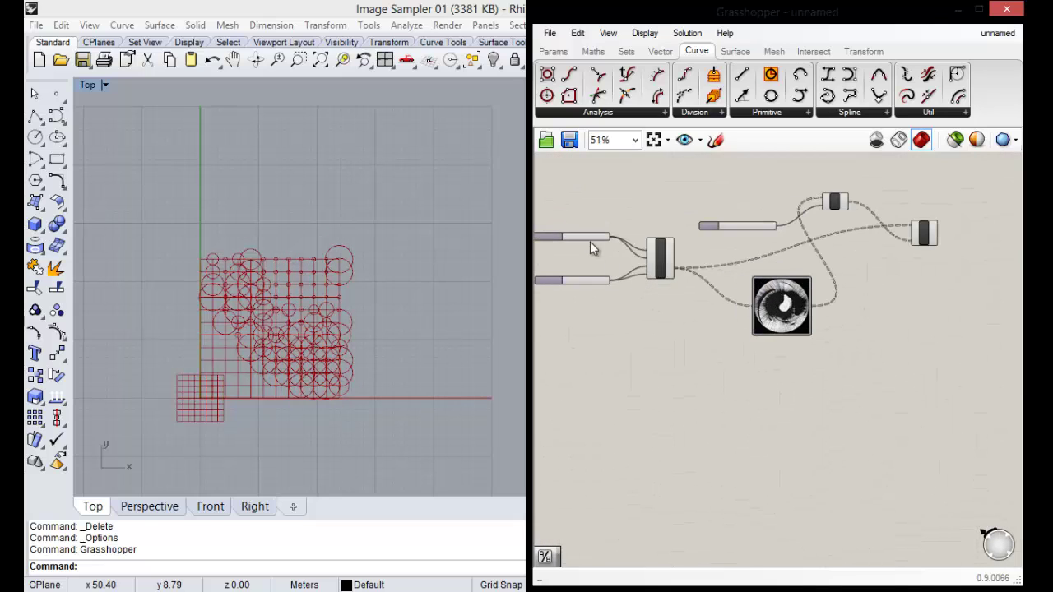
scroll(576, 238, up, 1)
scroll(568, 240, up, 2)
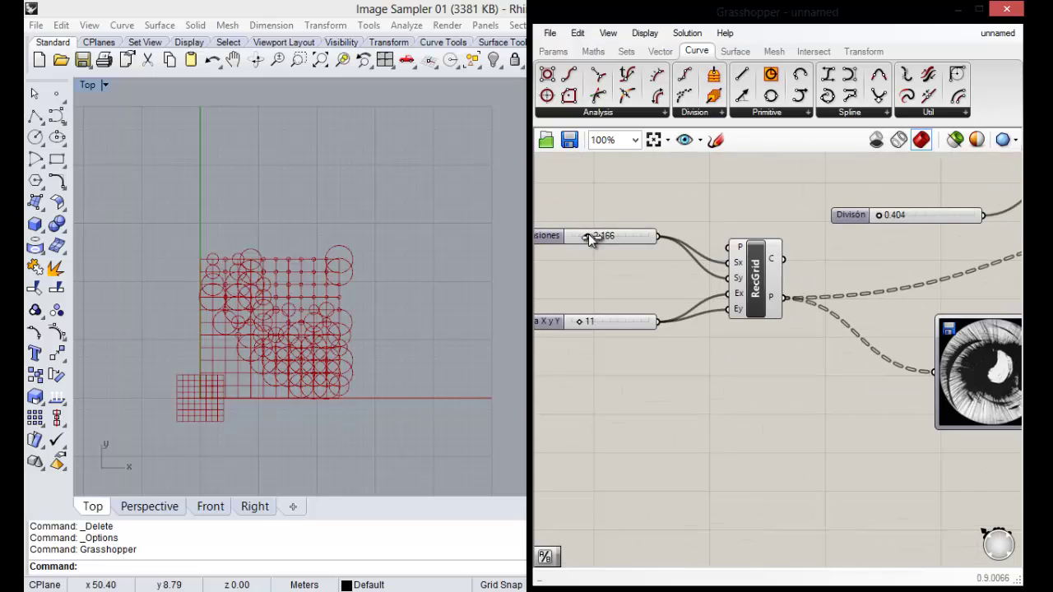
drag(588, 236, 606, 238)
scroll(420, 296, down, 3)
scroll(414, 316, up, 3)
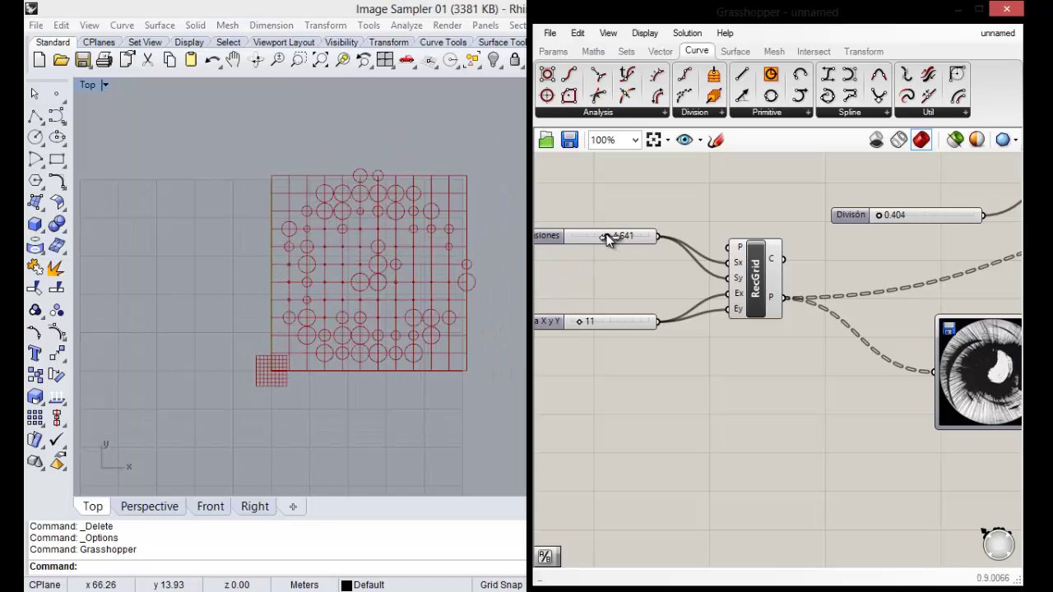
drag(585, 325, 606, 322)
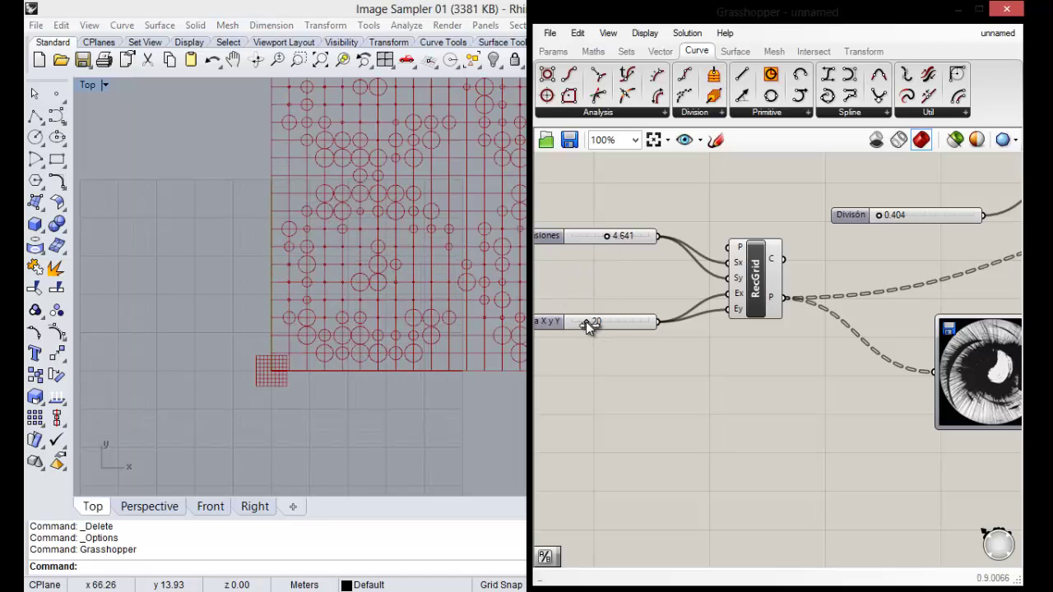
scroll(360, 250, down, 3)
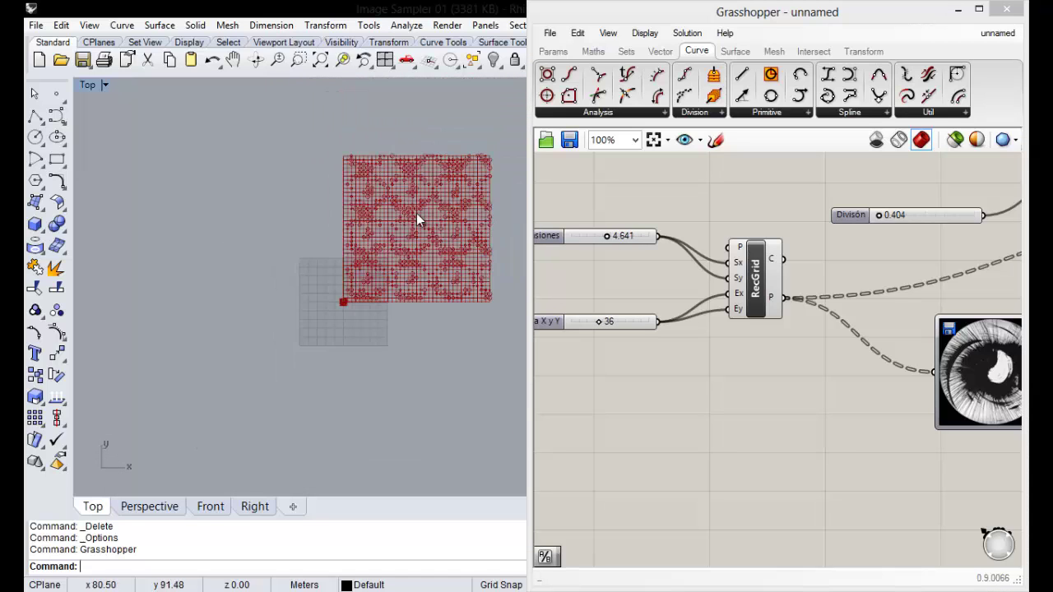
scroll(416, 213, up, 2)
drag(599, 323, 586, 322)
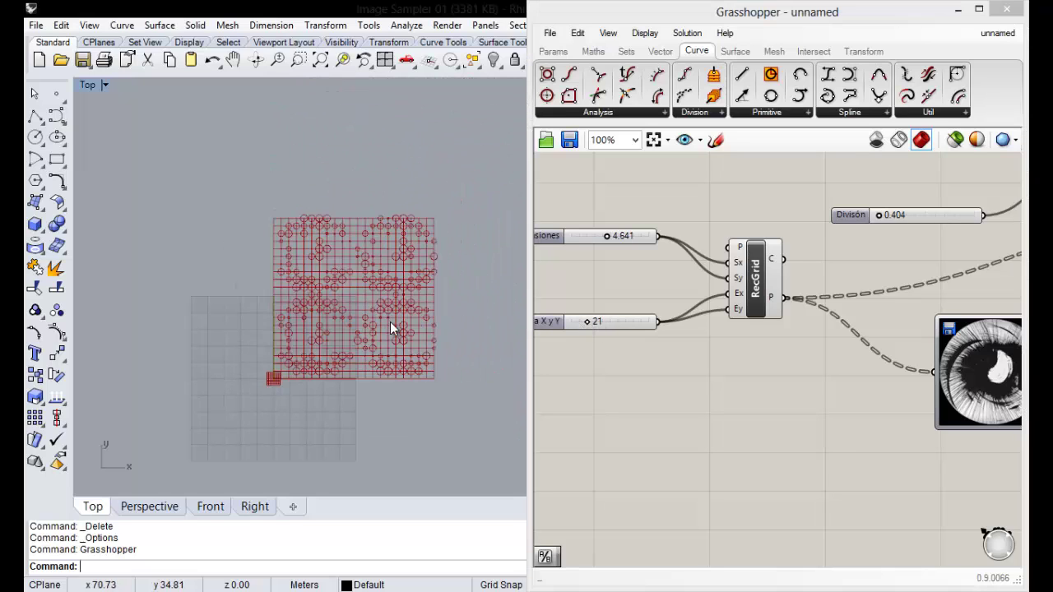
scroll(390, 322, up, 3)
drag(879, 215, 878, 216)
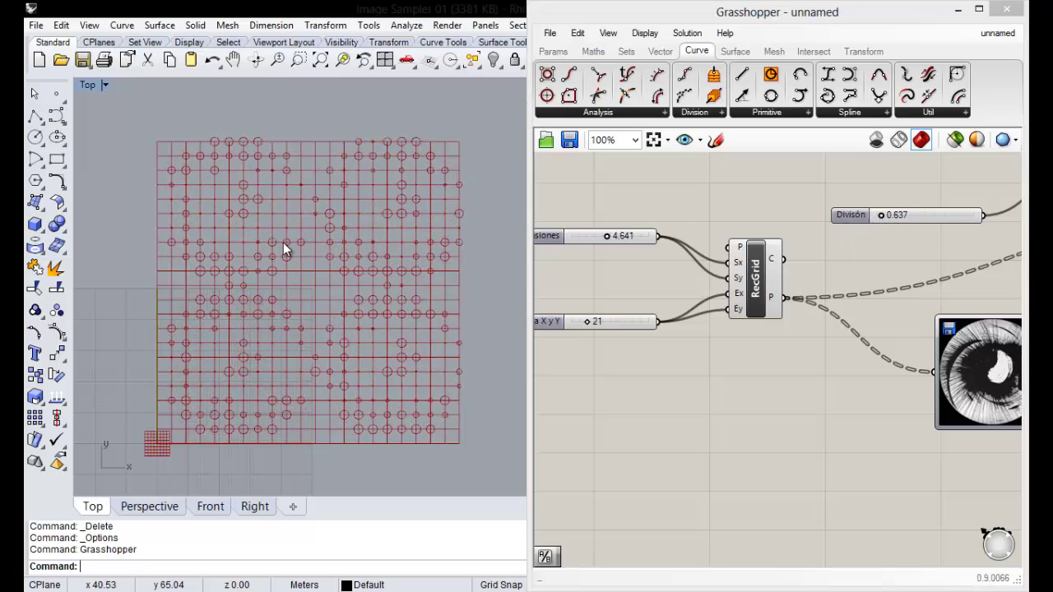
scroll(277, 330, down, 2)
scroll(254, 348, up, 5)
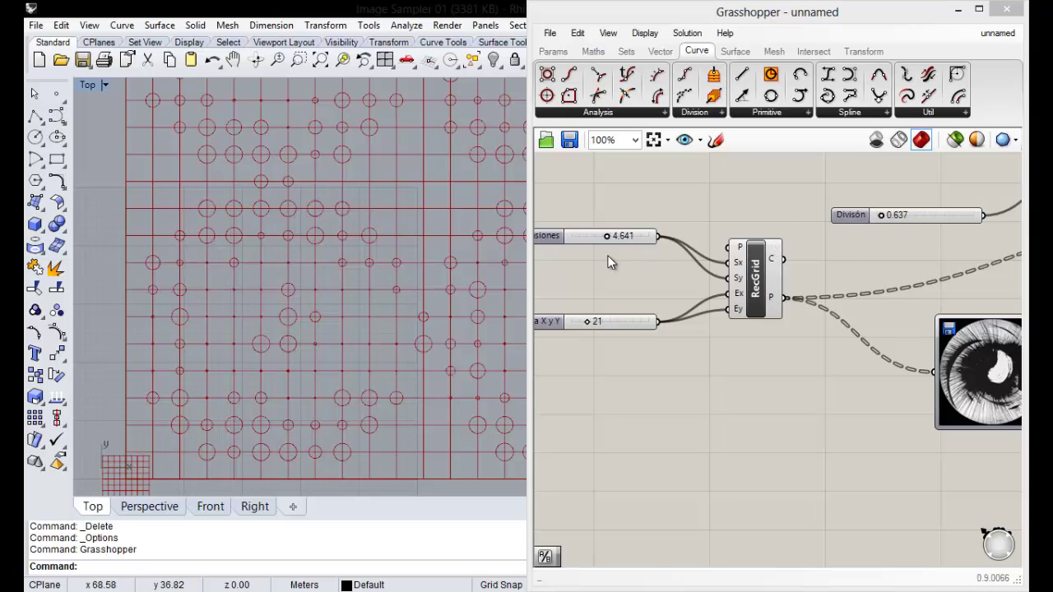
Enter a Dimensiones cell size of 5 and an Escala X y Y grid count of 30.
double_click(621, 236)
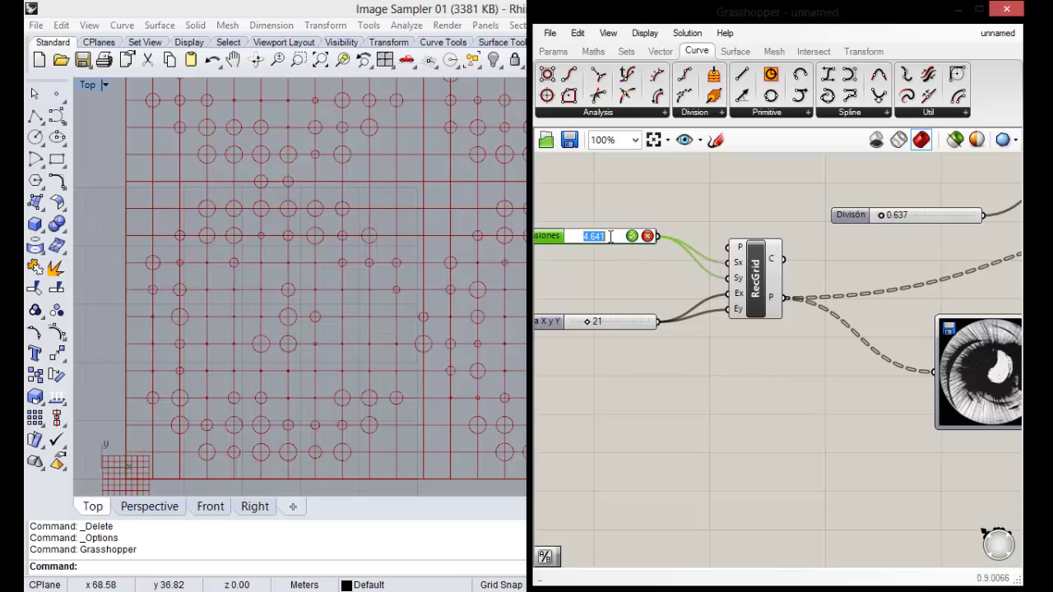
text(5)
key(Return)
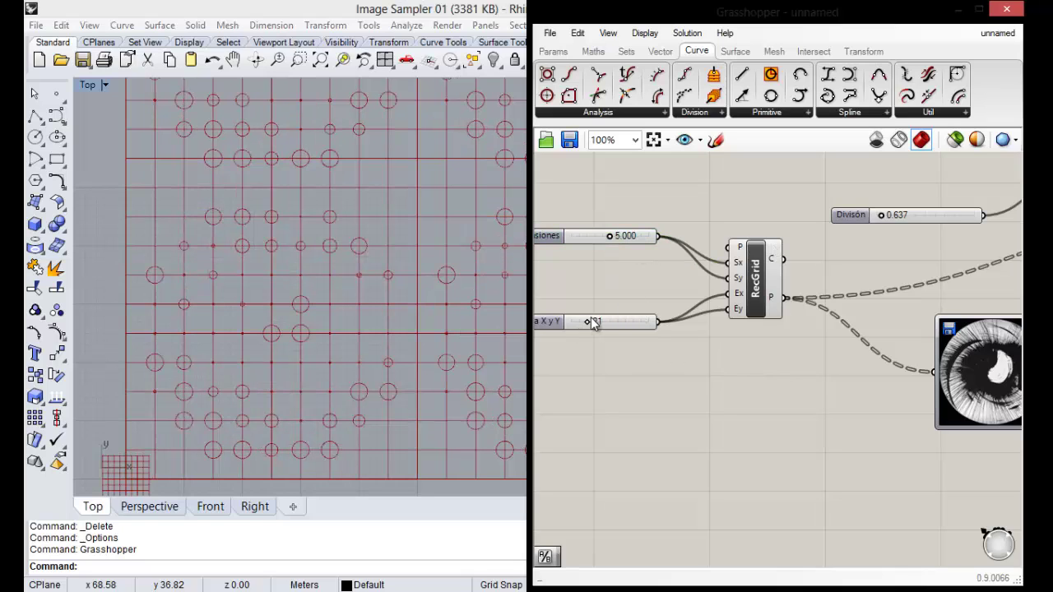
double_click(598, 324)
text(30)
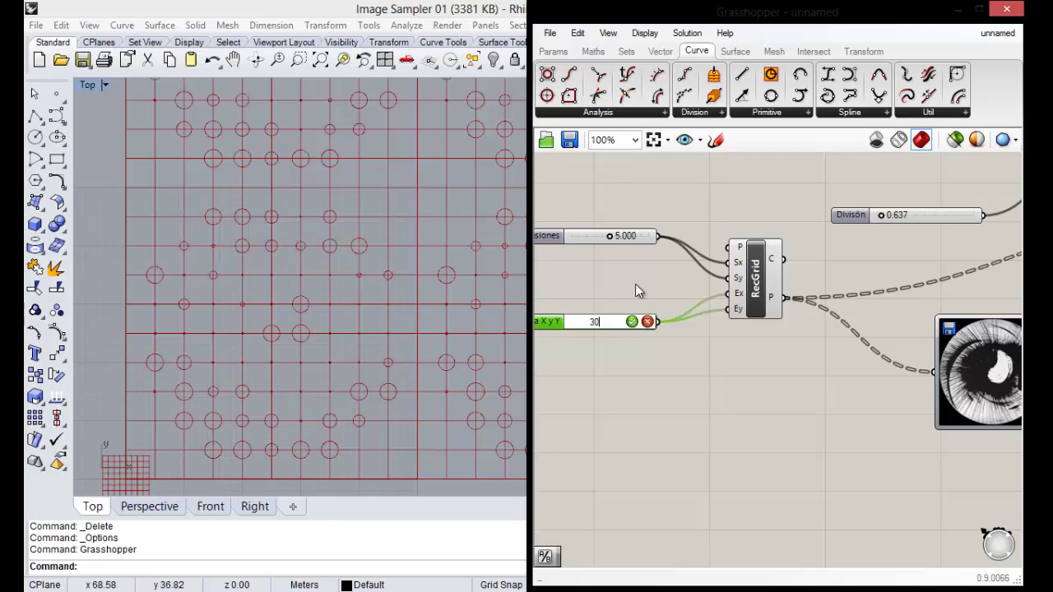
key(Return)
scroll(707, 287, down, 2)
scroll(790, 272, up, 2)
Raise the División slider value.
click(732, 265)
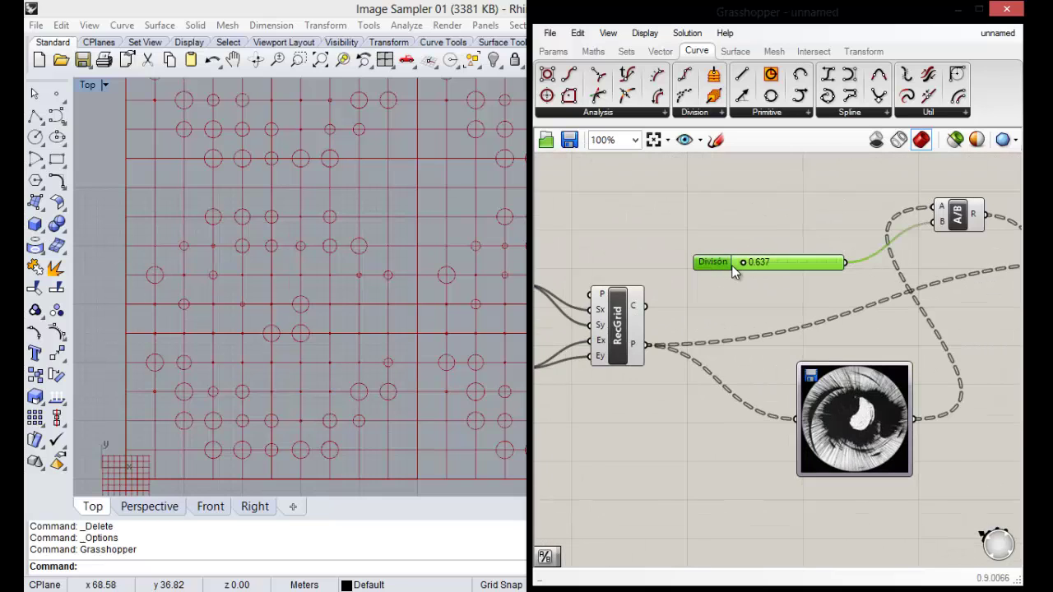
scroll(736, 268, up, 3)
mouse_move(783, 255)
mouse_down()
mouse_move(824, 257)
mouse_move(736, 259)
mouse_up()
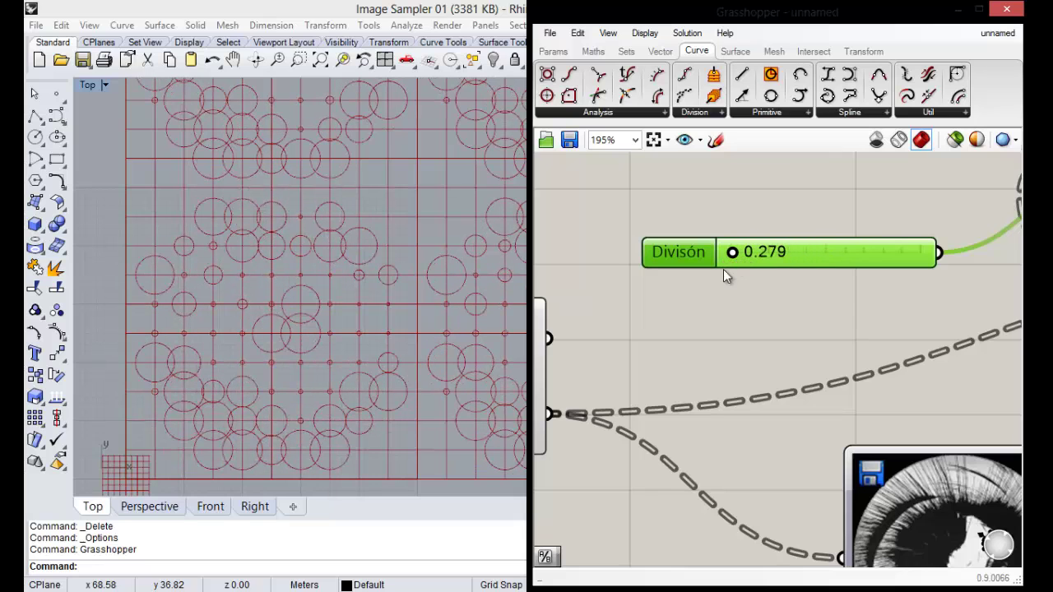
click(730, 301)
scroll(761, 293, down, 3)
scroll(714, 306, down, 3)
scroll(596, 278, up, 7)
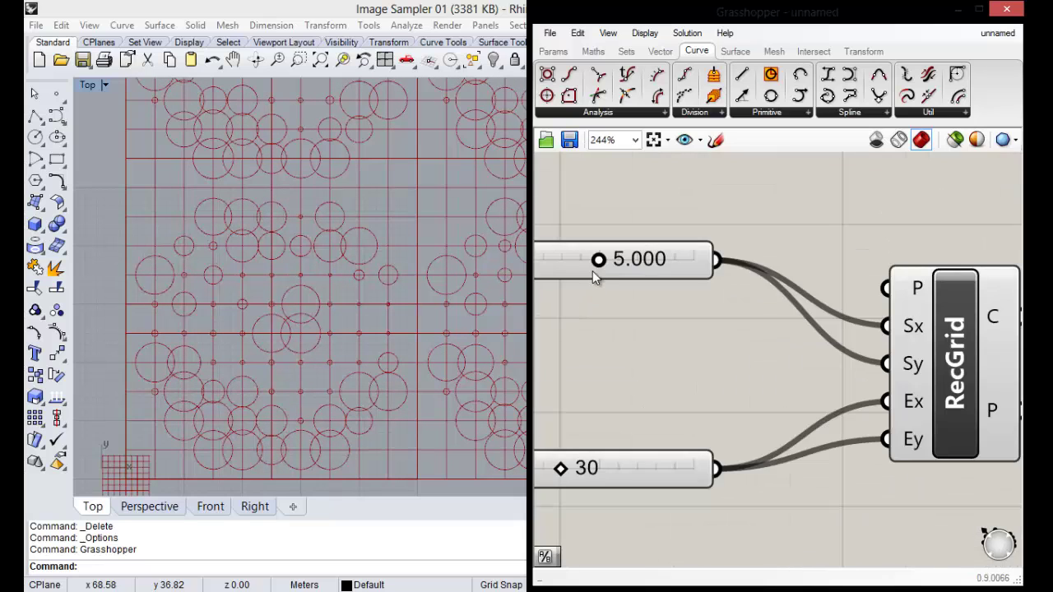
Shrink Dimensiones from 2.851 down to 1.594 and set División to 1.360.
drag(599, 260, 558, 260)
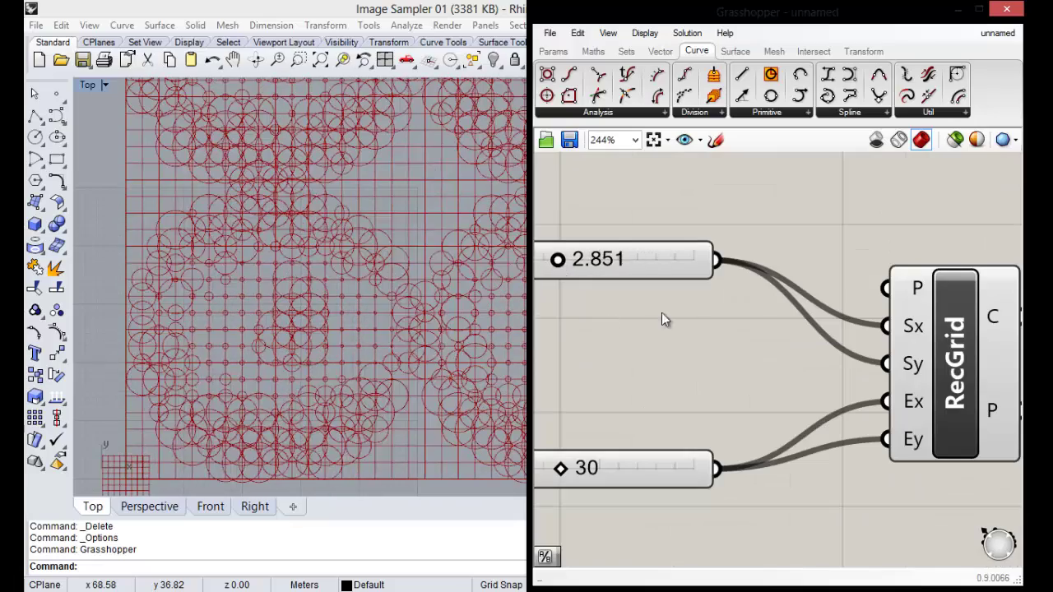
scroll(662, 314, down, 4)
scroll(568, 287, up, 4)
drag(732, 294, 709, 294)
scroll(781, 259, down, 5)
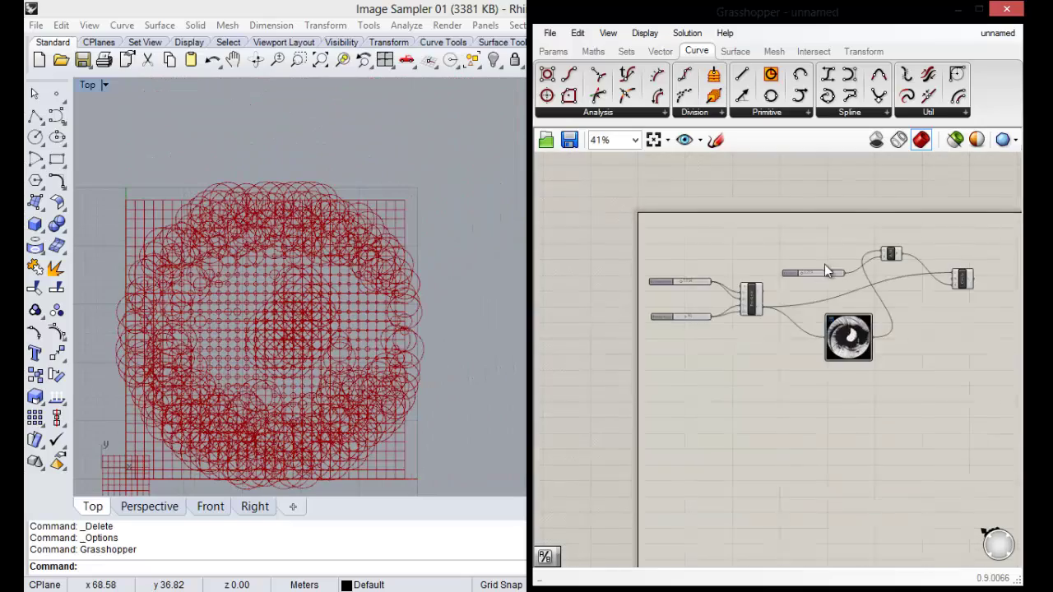
scroll(827, 272, up, 4)
scroll(787, 291, up, 3)
mouse_move(597, 345)
mouse_down()
mouse_move(639, 350)
mouse_move(621, 352)
mouse_up()
scroll(699, 260, down, 7)
scroll(738, 270, up, 3)
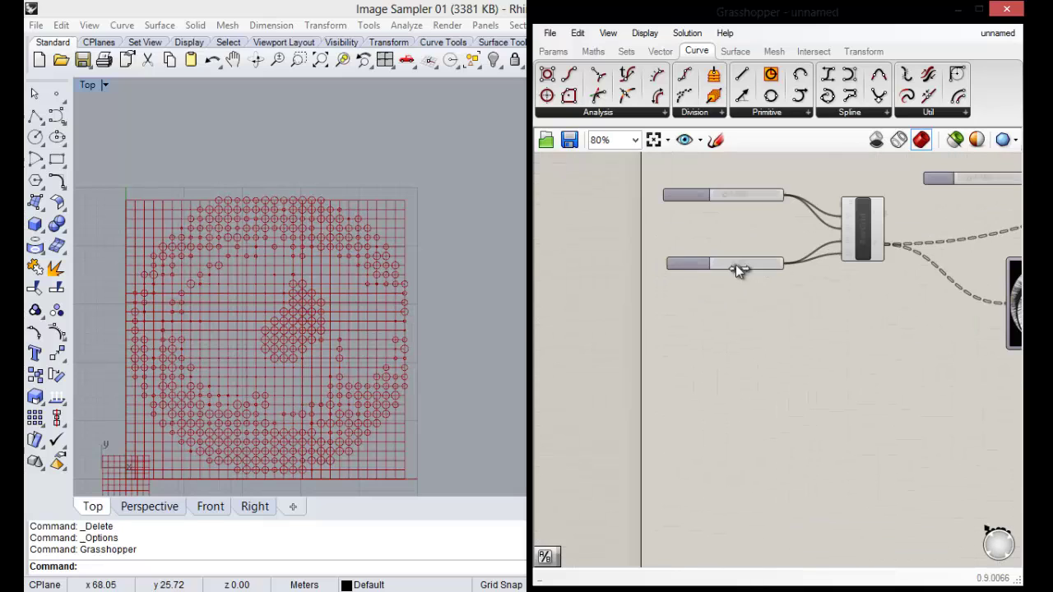
Raise Escala X y Y from 30 to 32 and inspect the finer halftone eye grid.
click(704, 261)
scroll(705, 262, up, 4)
drag(802, 266, 805, 267)
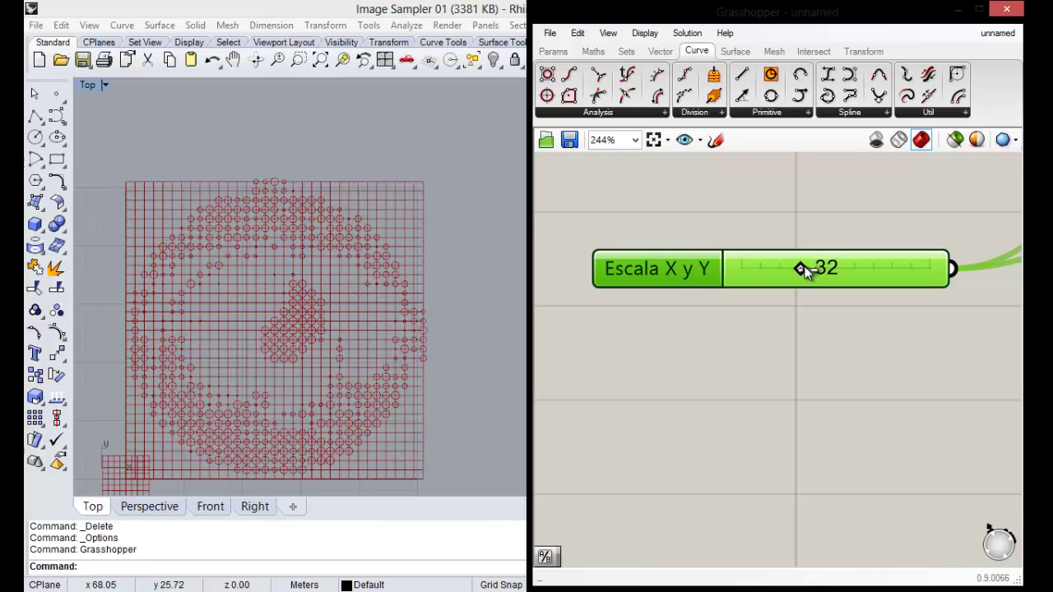
click(729, 239)
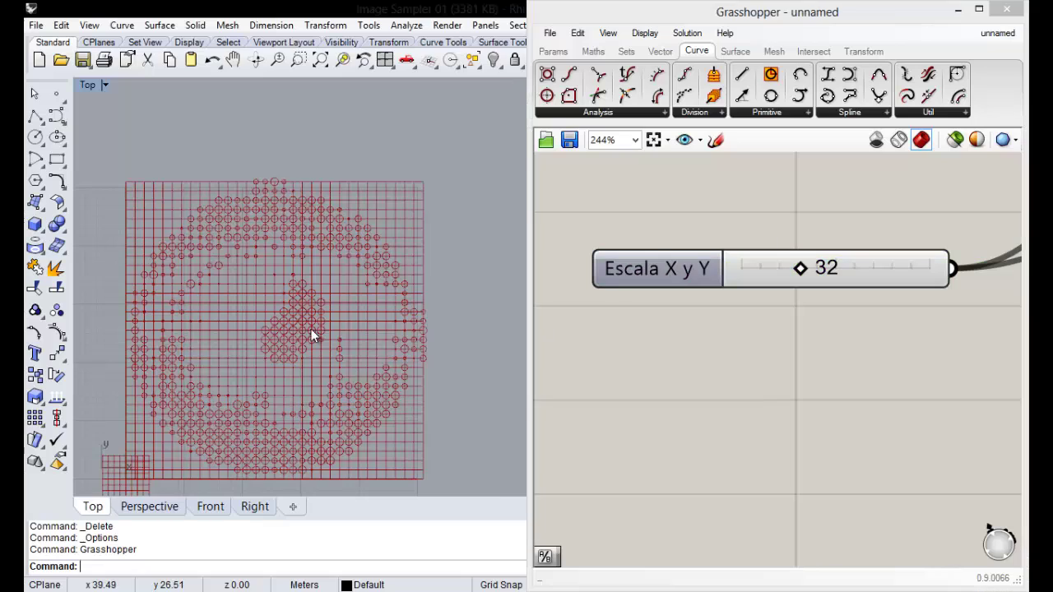
scroll(246, 341, up, 3)
scroll(252, 341, down, 3)
scroll(252, 341, up, 1)
scroll(649, 354, down, 6)
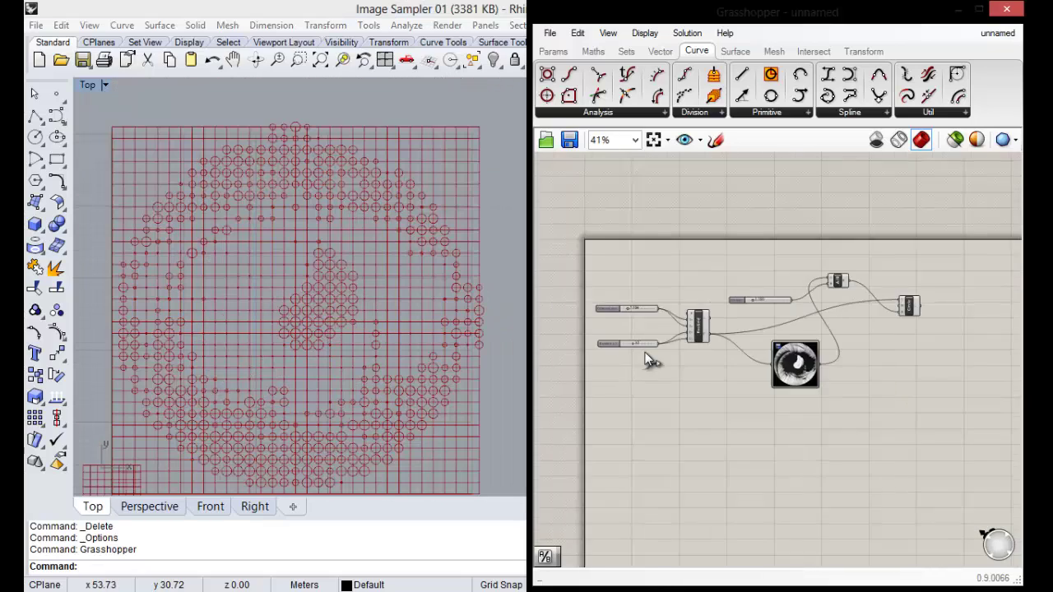
scroll(748, 385, up, 3)
scroll(331, 306, down, 1)
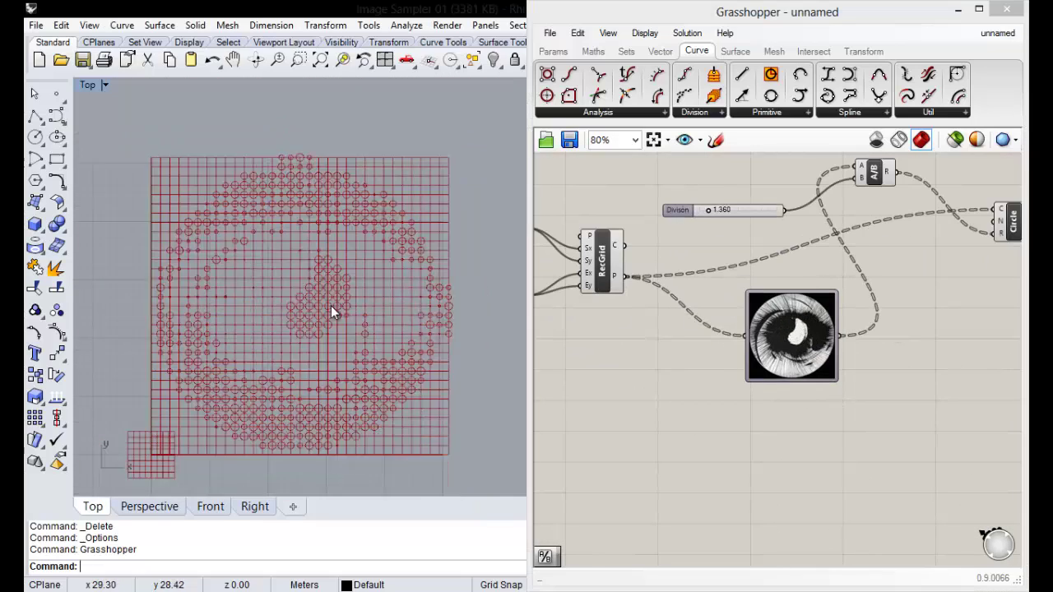
scroll(366, 328, up, 1)
scroll(705, 280, down, 4)
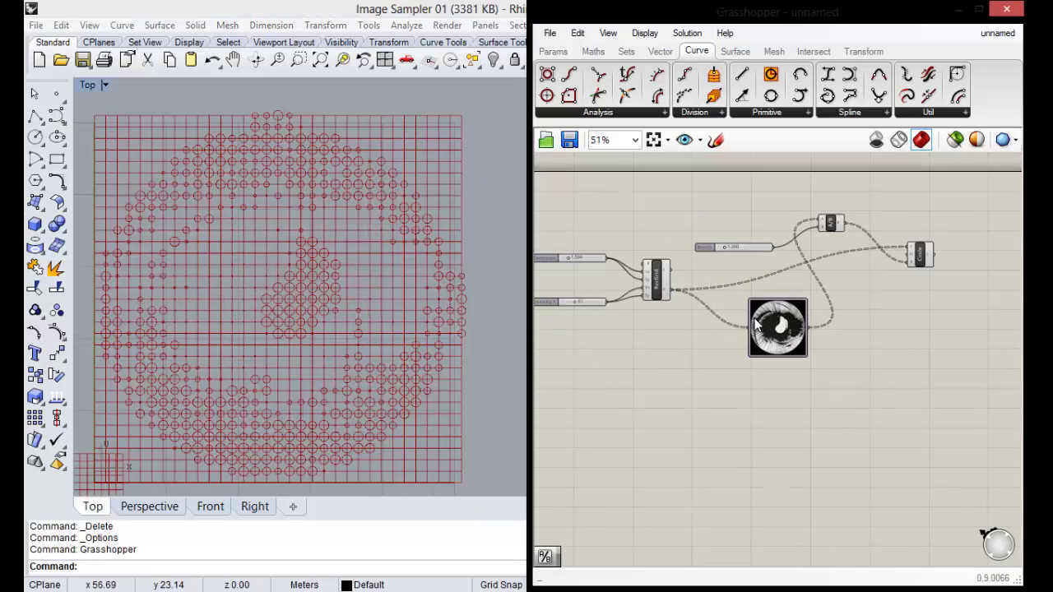
scroll(705, 281, up, 2)
scroll(705, 281, up, 1)
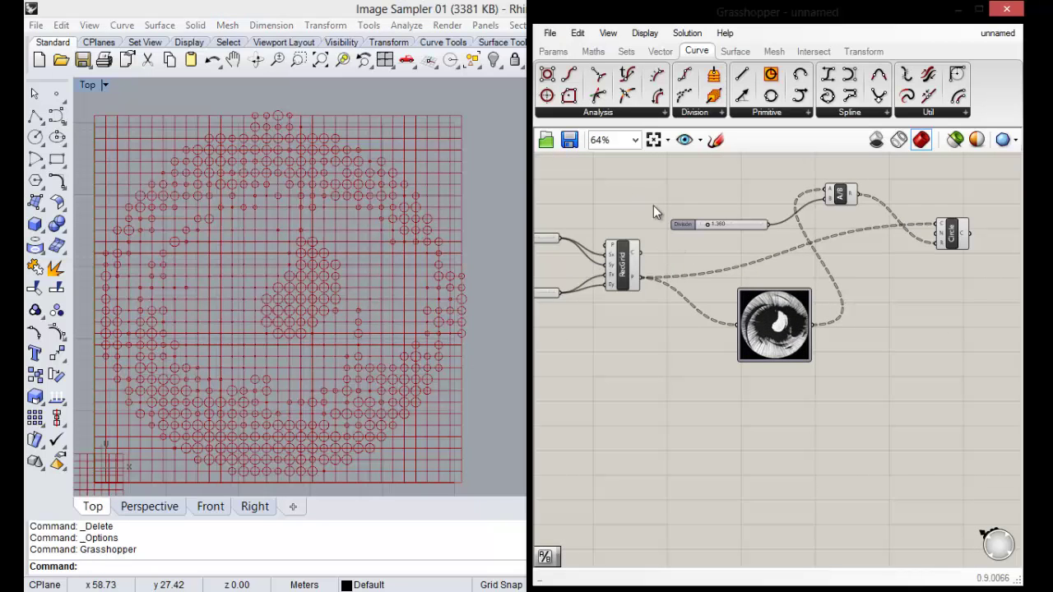
scroll(657, 268, down, 1)
scroll(578, 273, up, 4)
scroll(658, 247, down, 5)
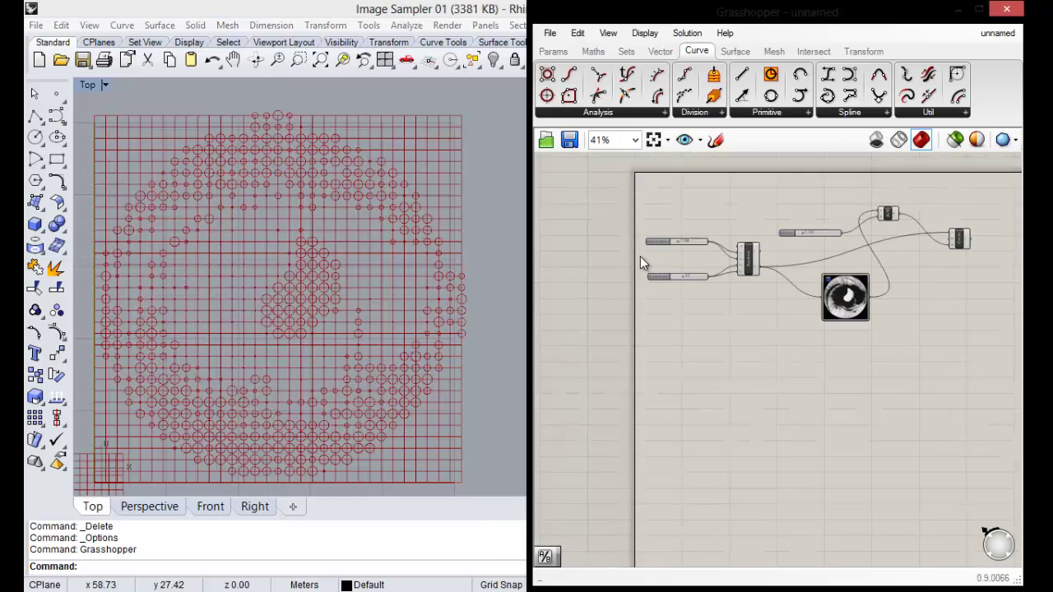
scroll(678, 291, up, 3)
Drag the Escala X y Y slider up to 74 cells per side.
click(709, 287)
drag(708, 286, 717, 289)
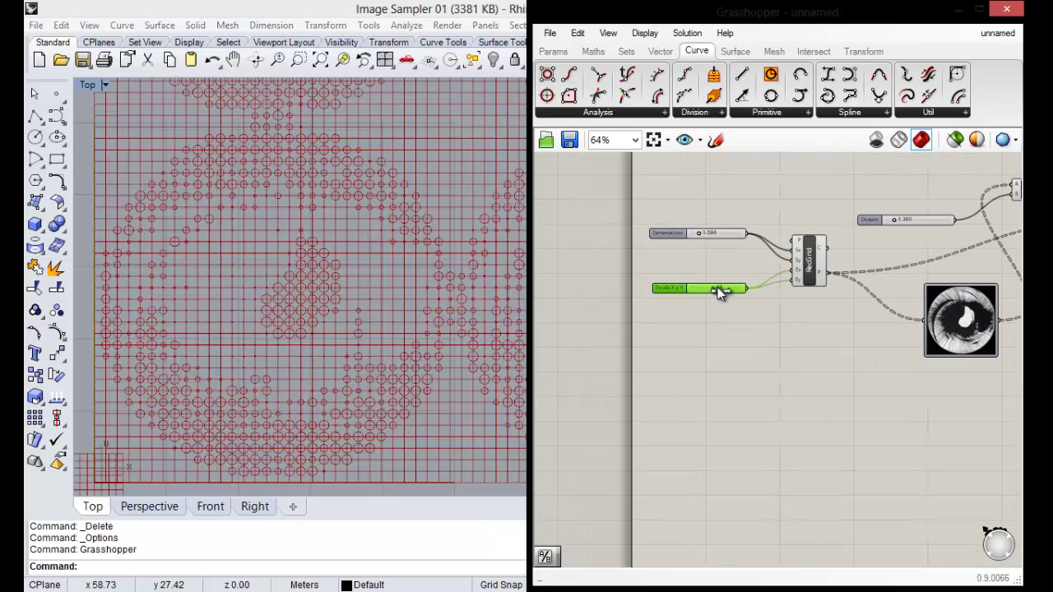
scroll(344, 272, down, 3)
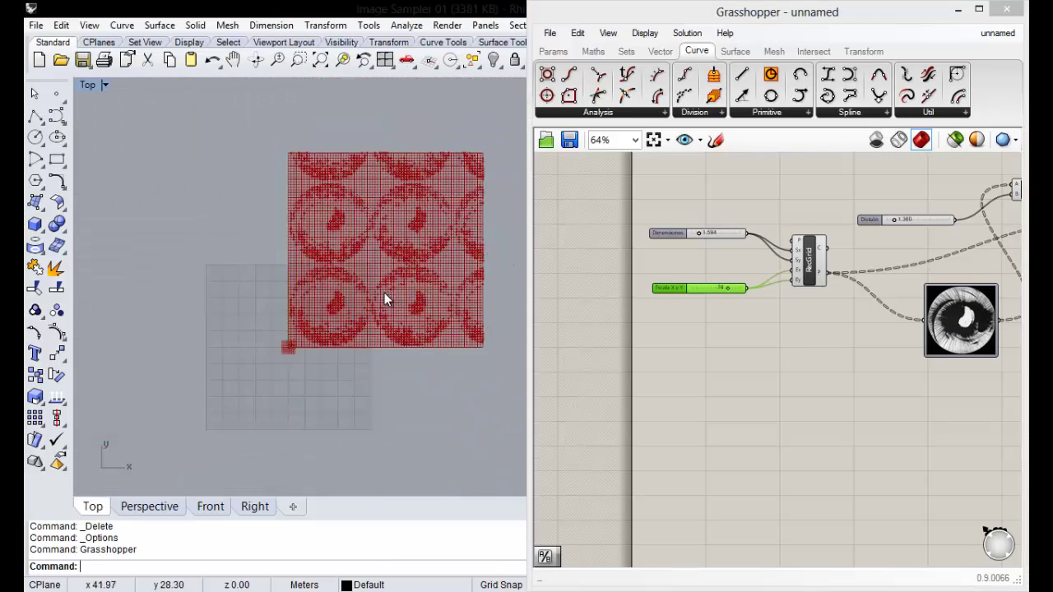
scroll(385, 292, up, 3)
scroll(371, 257, up, 2)
click(720, 382)
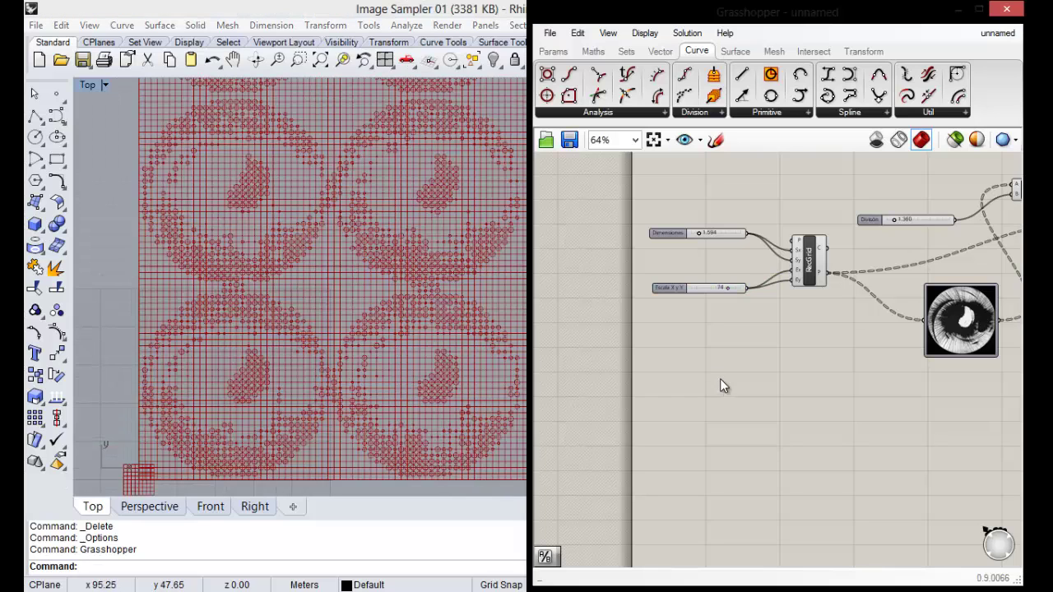
scroll(953, 329, down, 2)
scroll(905, 320, up, 3)
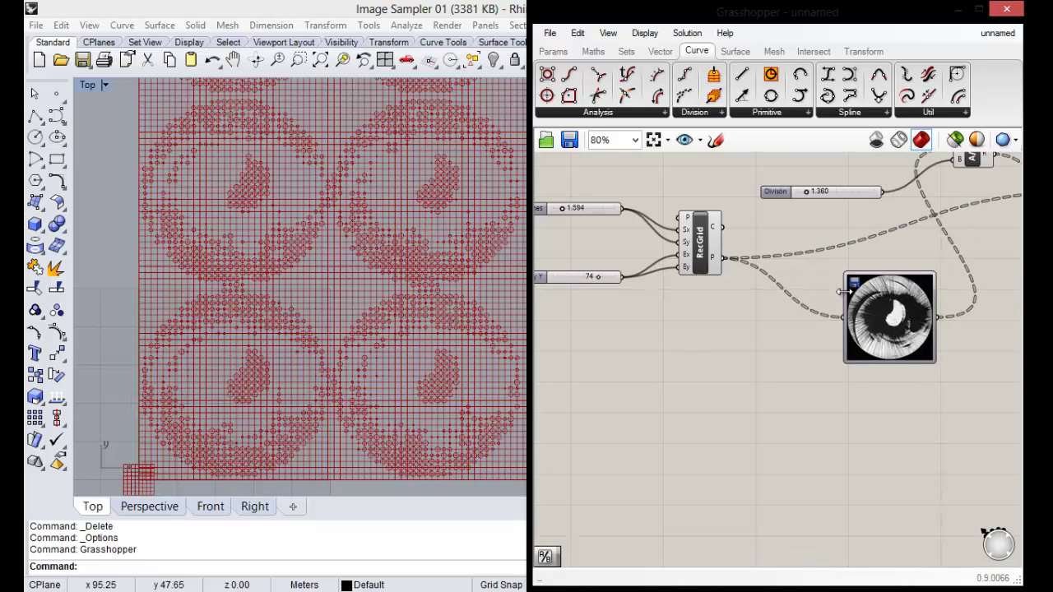
Switch the Image Sampler to Clamp mode, then back to Tile mode.
click(878, 304)
scroll(863, 298, down, 3)
scroll(868, 303, up, 3)
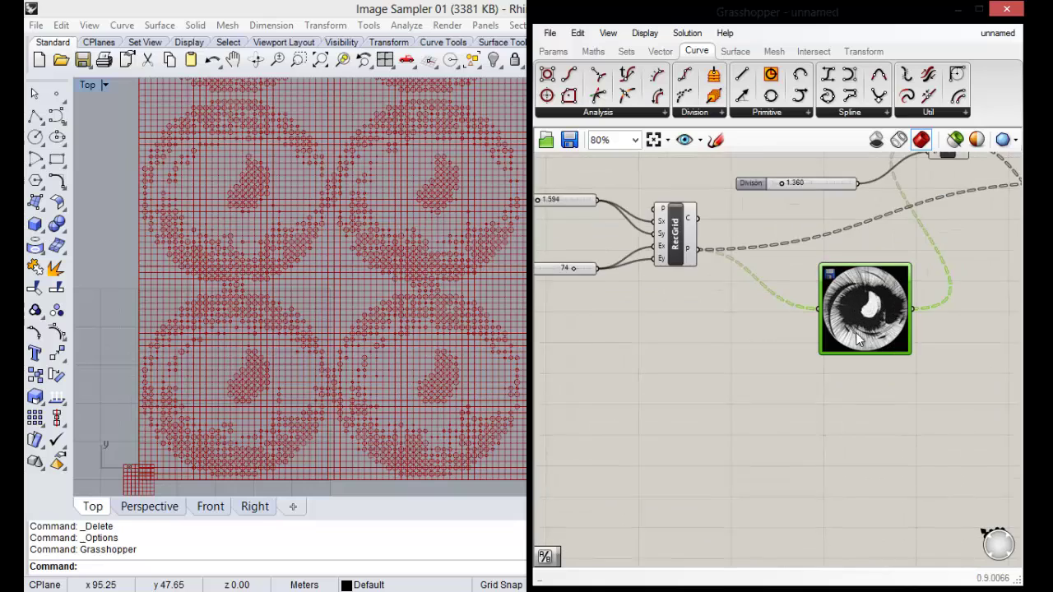
scroll(880, 306, up, 1)
right_click(886, 309)
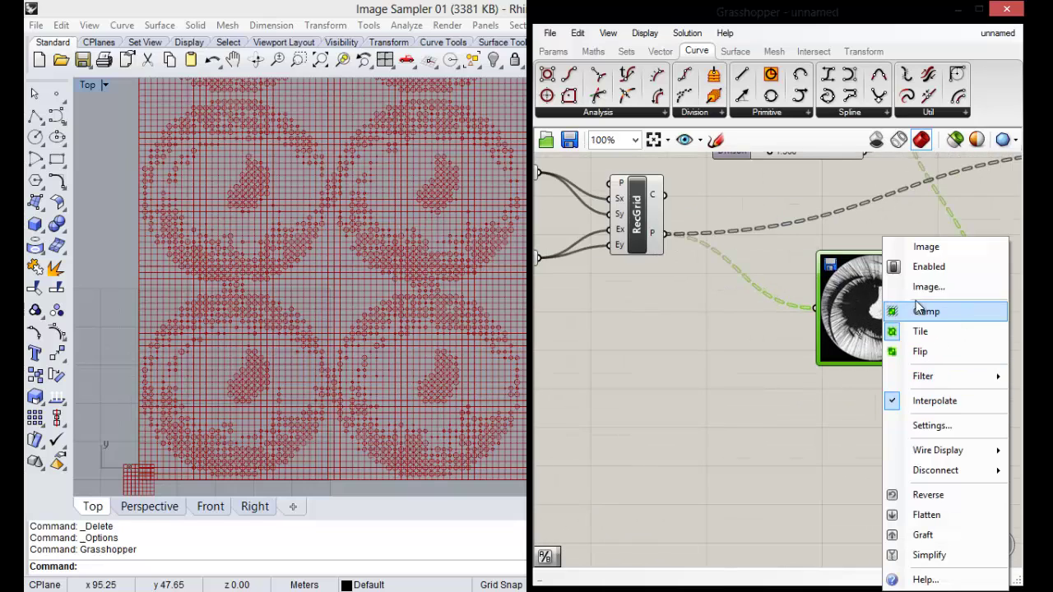
click(909, 317)
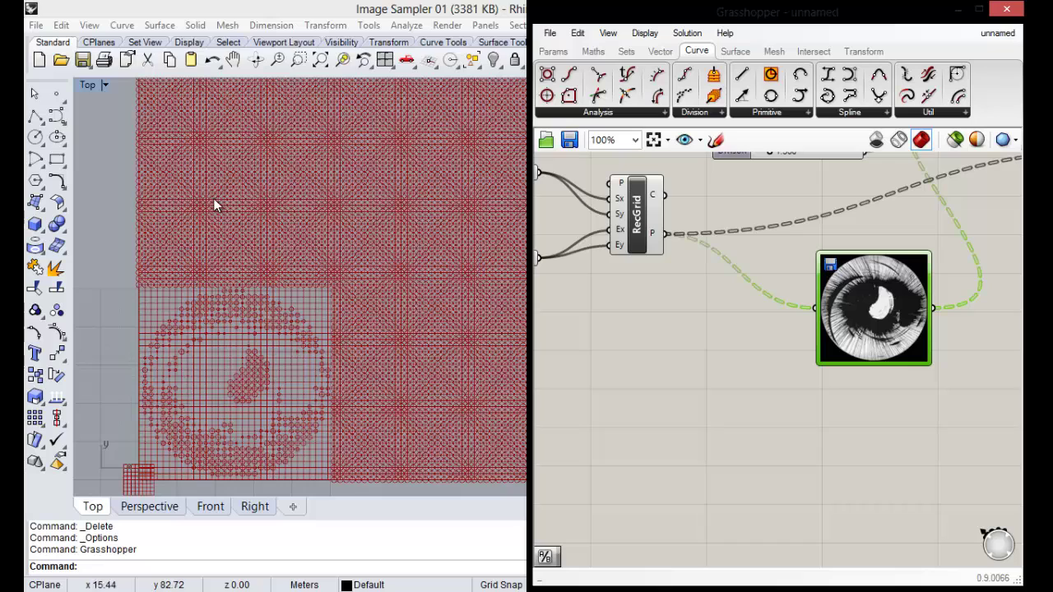
right_click(895, 303)
click(913, 329)
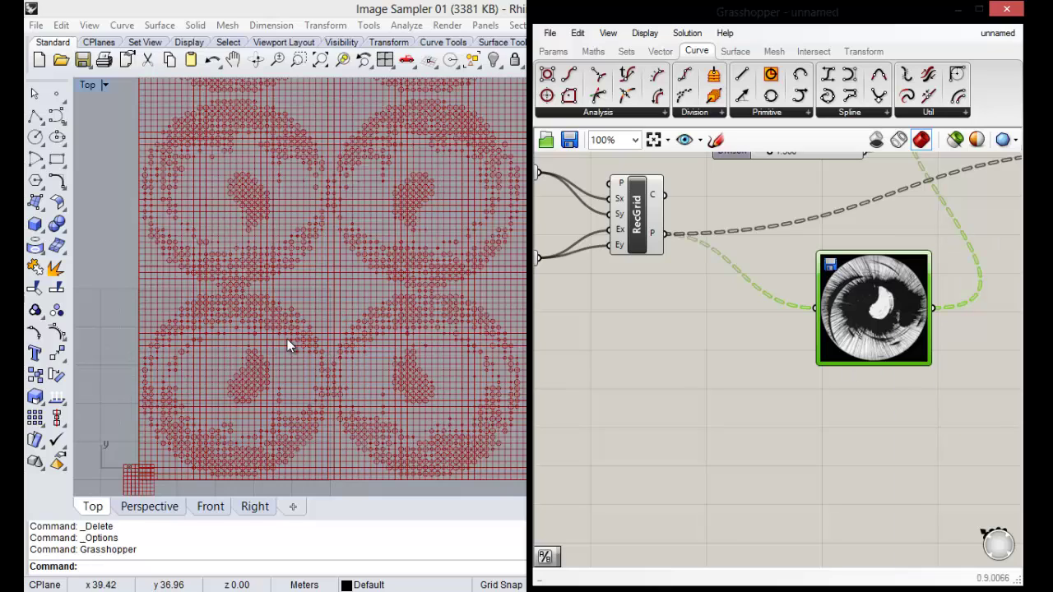
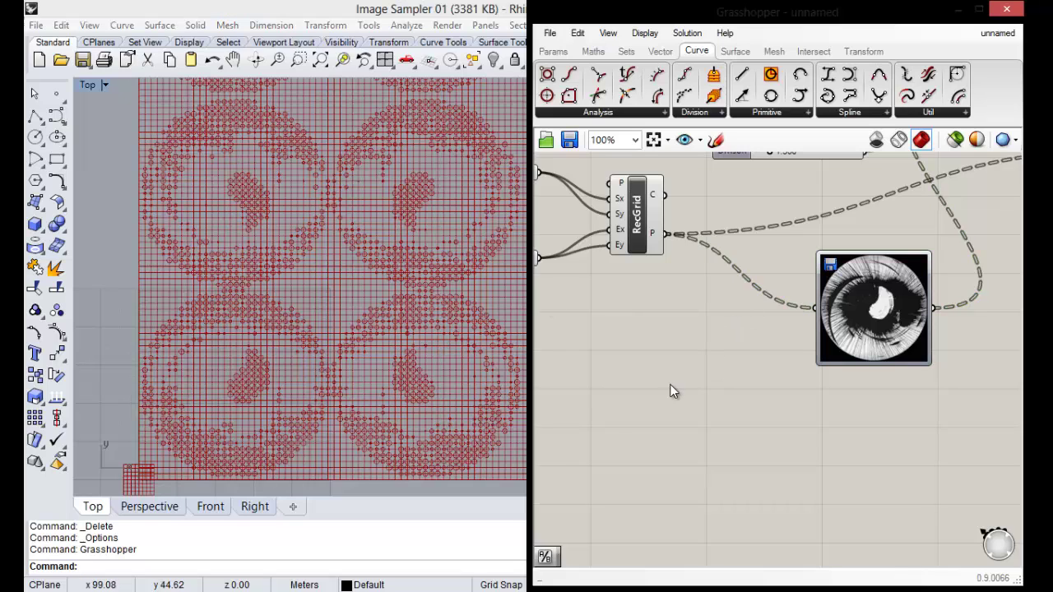
Check the image sampler and Circle component previews, then clear the selection.
scroll(671, 387, down, 5)
scroll(773, 401, up, 3)
scroll(779, 389, up, 3)
scroll(320, 280, down, 1)
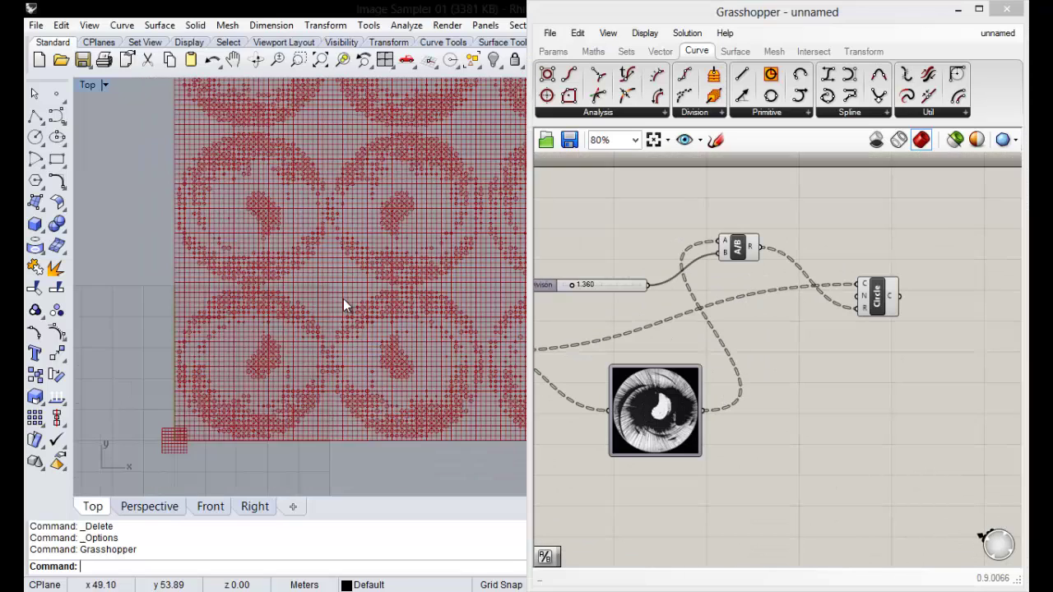
scroll(343, 299, down, 3)
scroll(316, 278, up, 4)
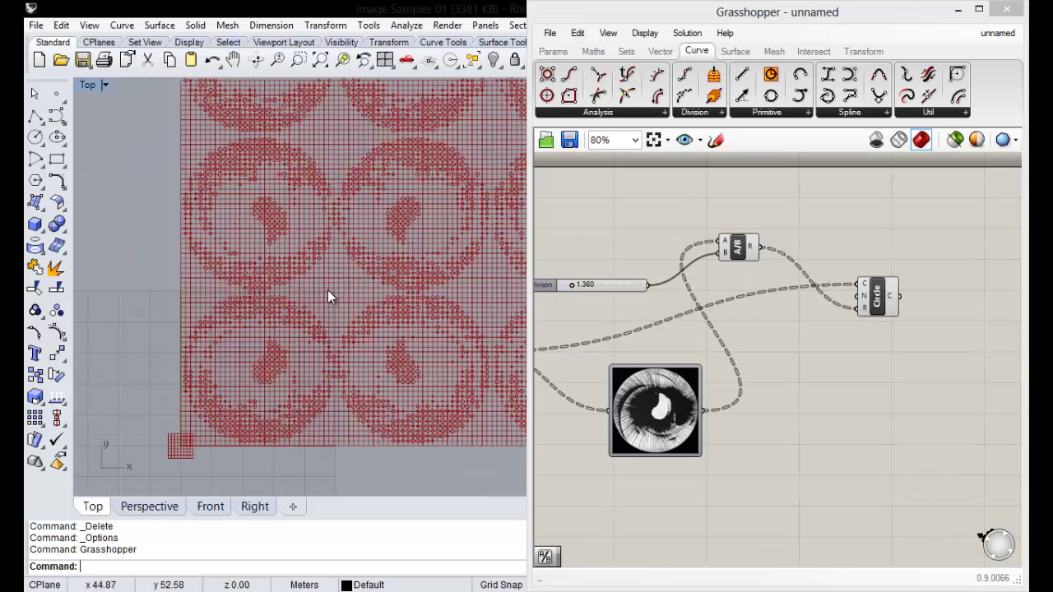
scroll(330, 304, down, 1)
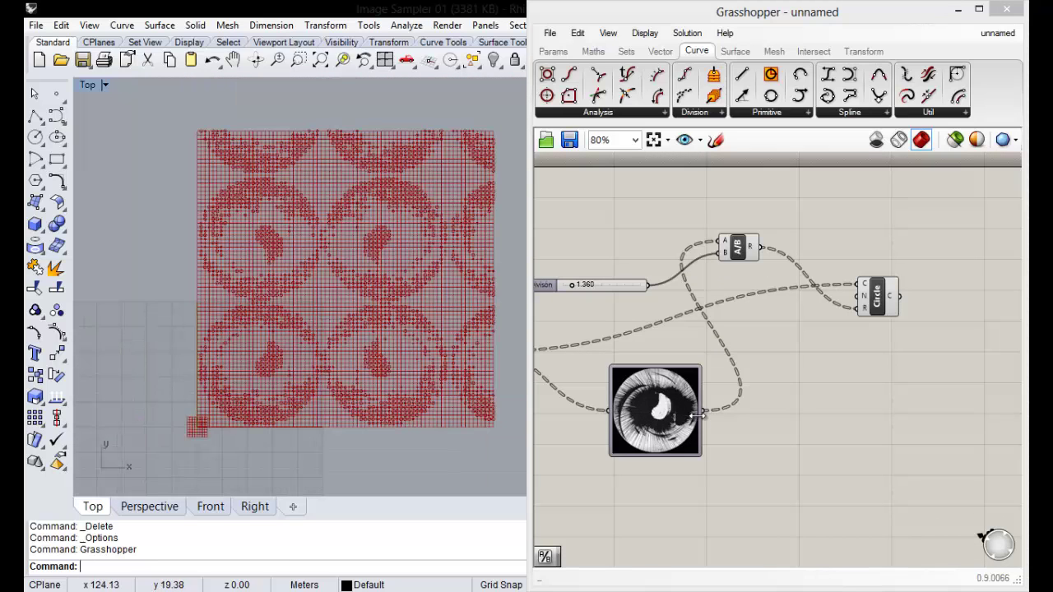
click(656, 424)
scroll(290, 321, up, 1)
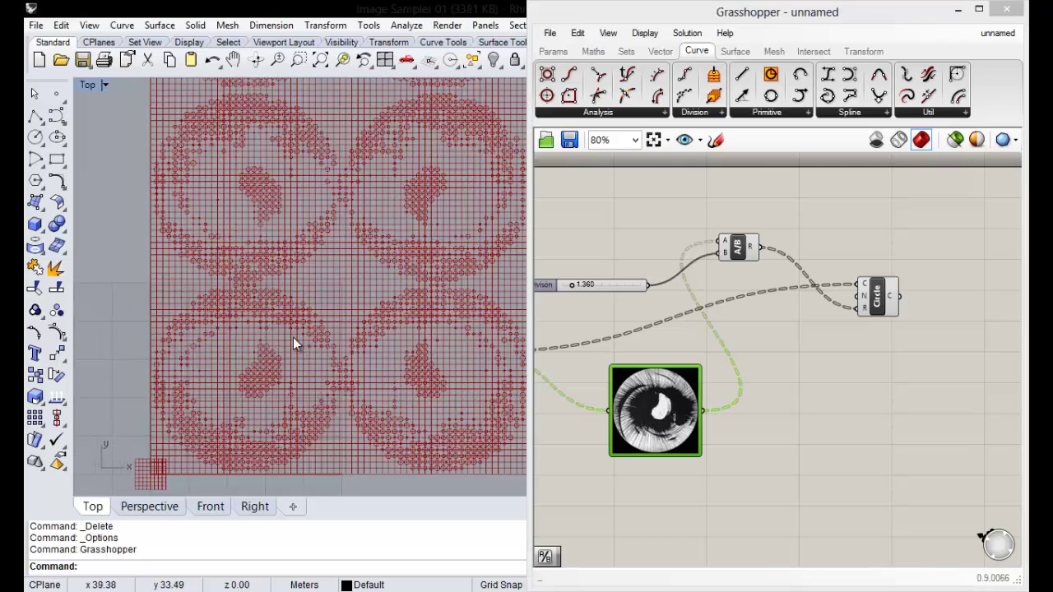
scroll(347, 333, down, 1)
scroll(360, 333, up, 1)
scroll(325, 320, down, 1)
scroll(362, 311, up, 1)
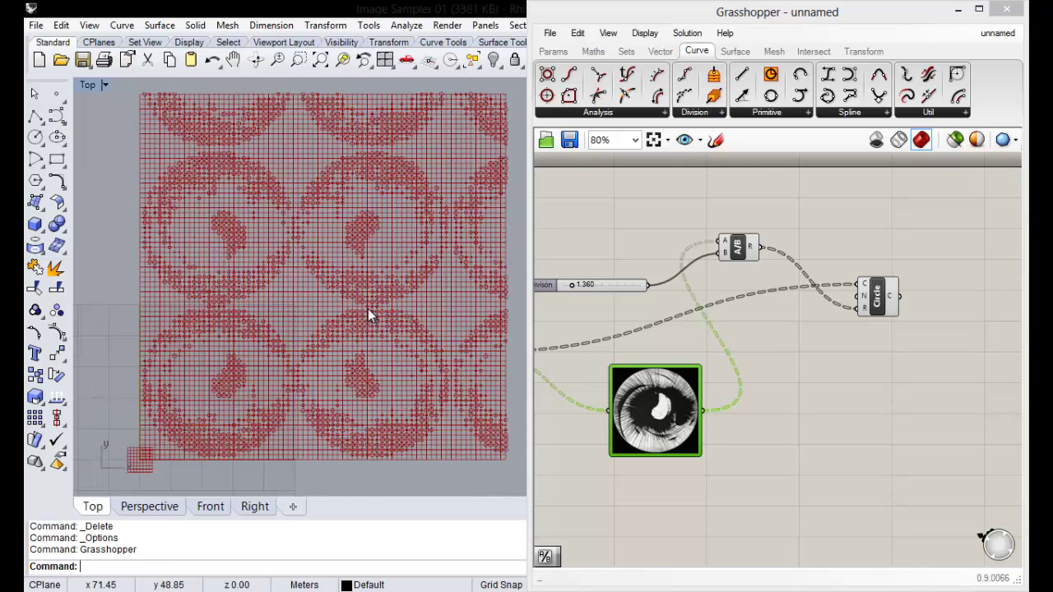
click(884, 301)
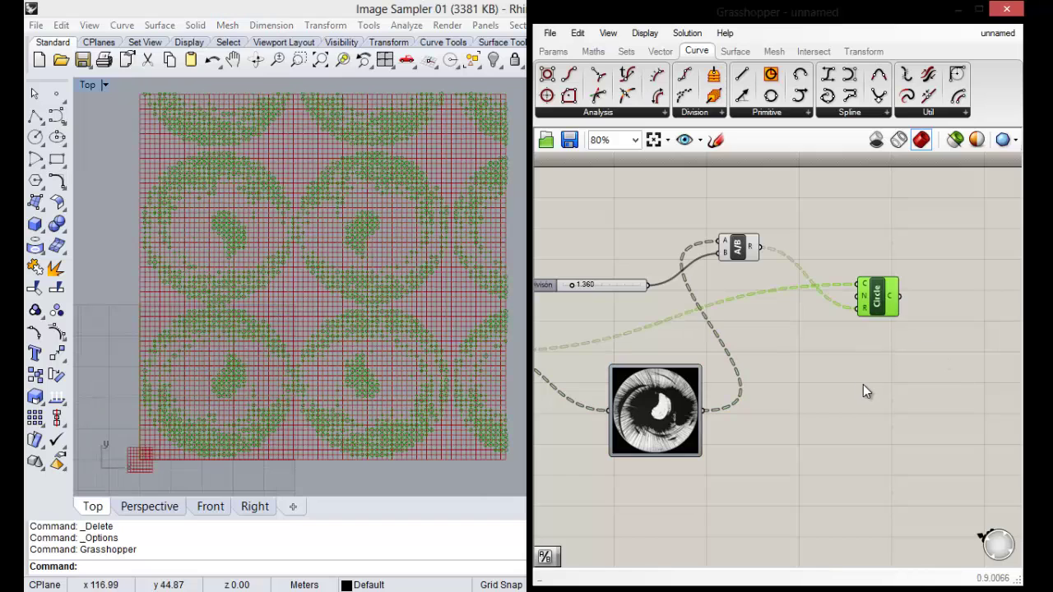
click(824, 355)
Drag the Escala X y Y slider from 74 down to 63.
scroll(698, 342, down, 2)
scroll(724, 293, up, 2)
scroll(576, 305, down, 2)
scroll(576, 320, up, 2)
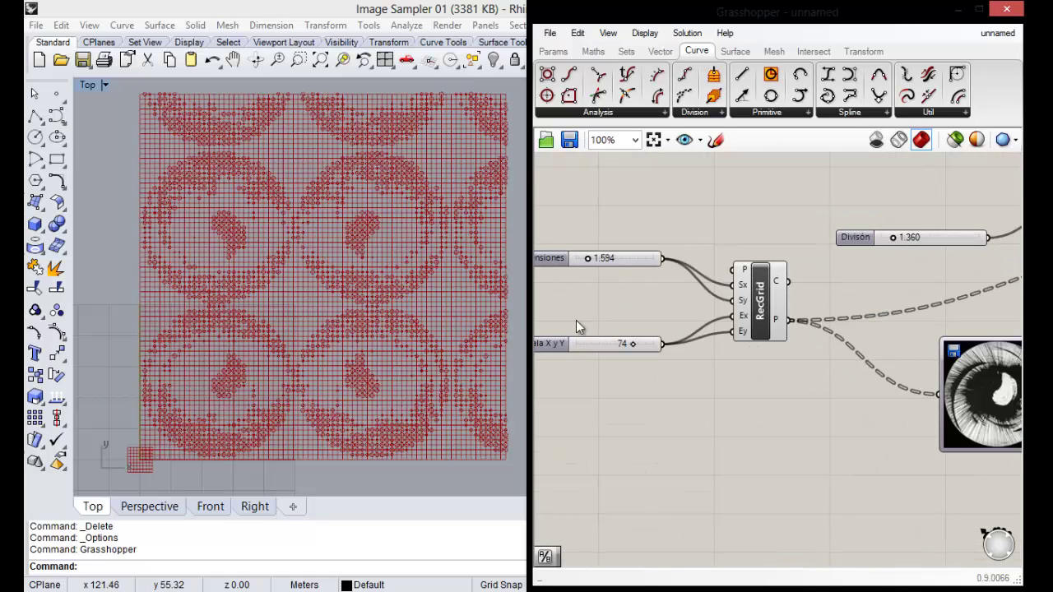
click(610, 347)
drag(627, 342, 622, 342)
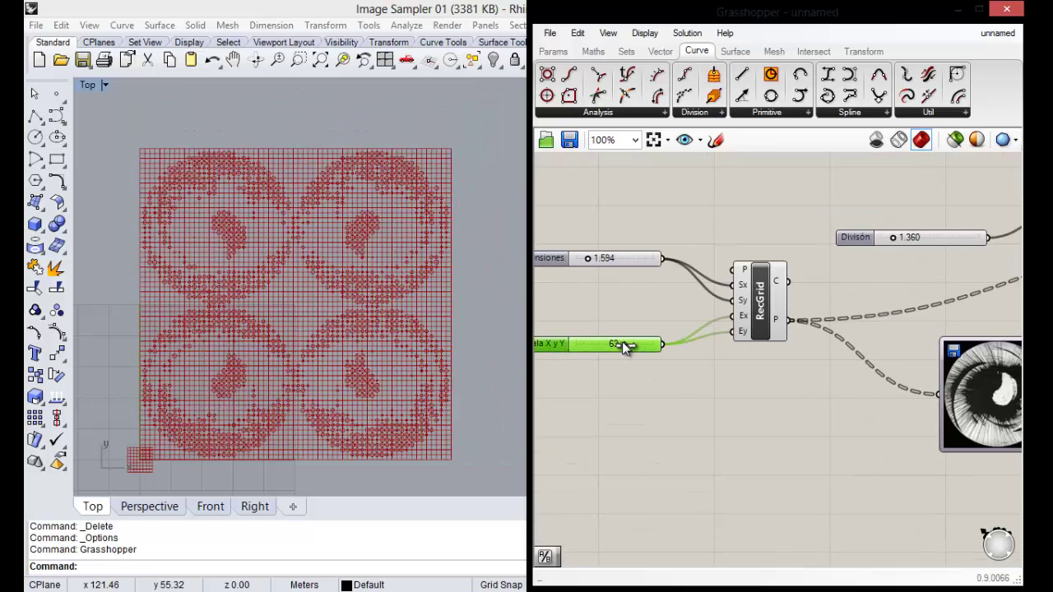
click(599, 292)
scroll(600, 292, down, 4)
scroll(832, 328, up, 2)
scroll(831, 328, up, 4)
Start baking the Circle component and name the result 'Patron de Lámina Perforada'.
click(899, 263)
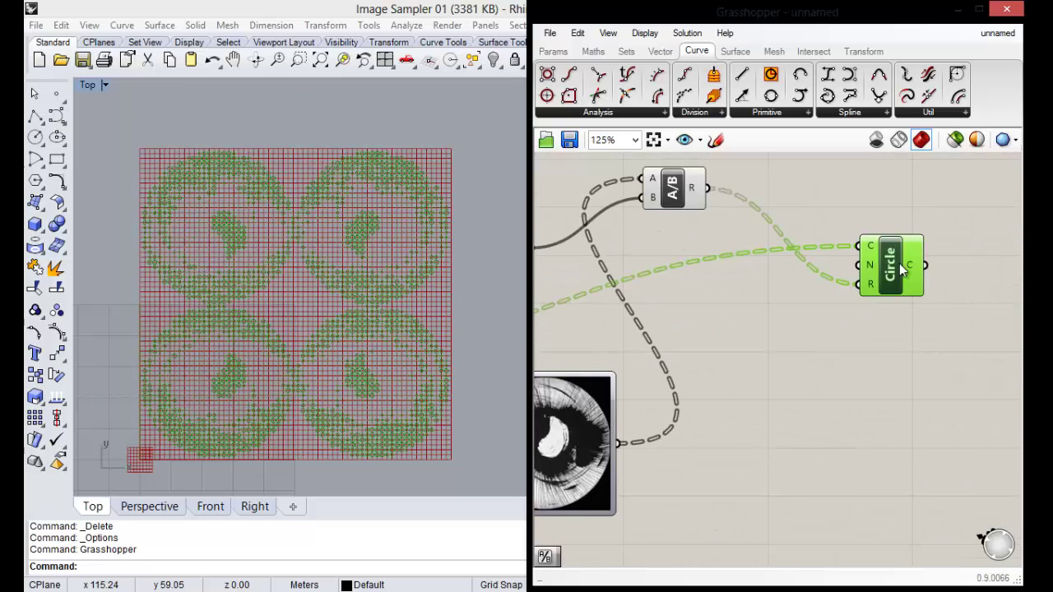
right_click(897, 261)
click(869, 338)
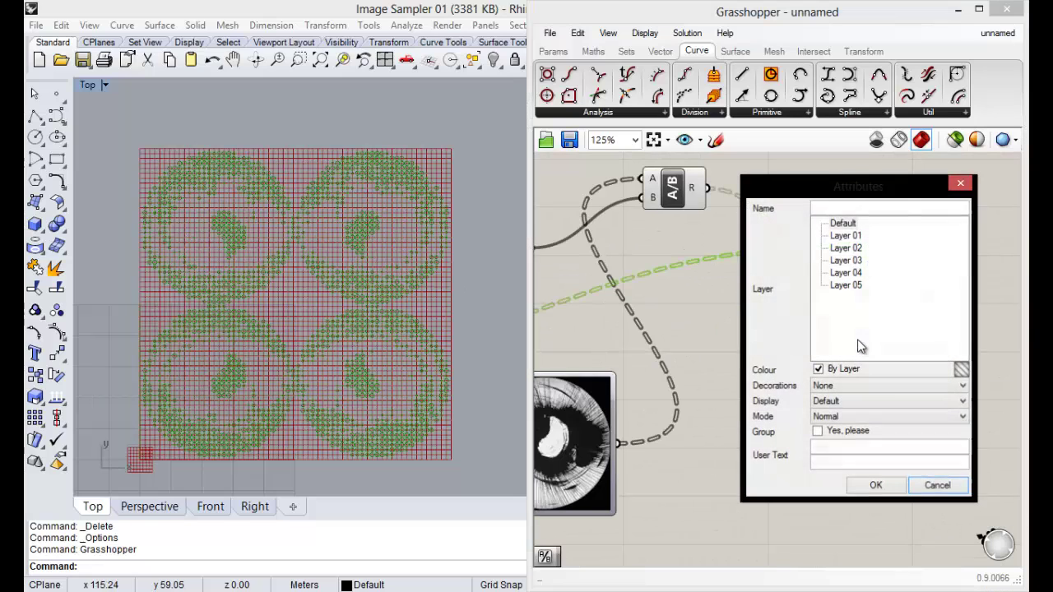
drag(856, 189, 513, 169)
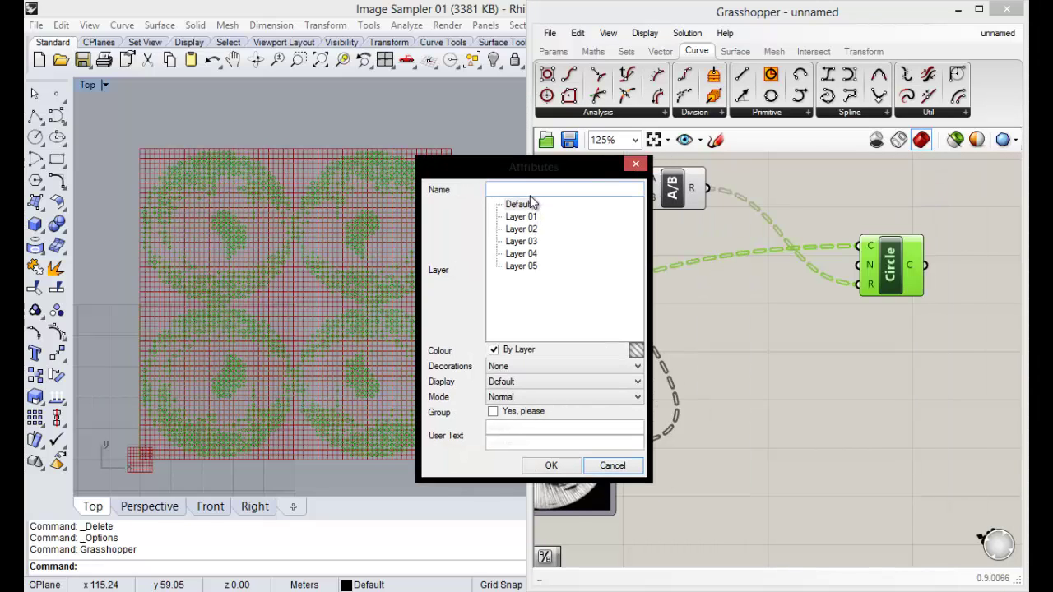
click(523, 188)
text(Patron de)
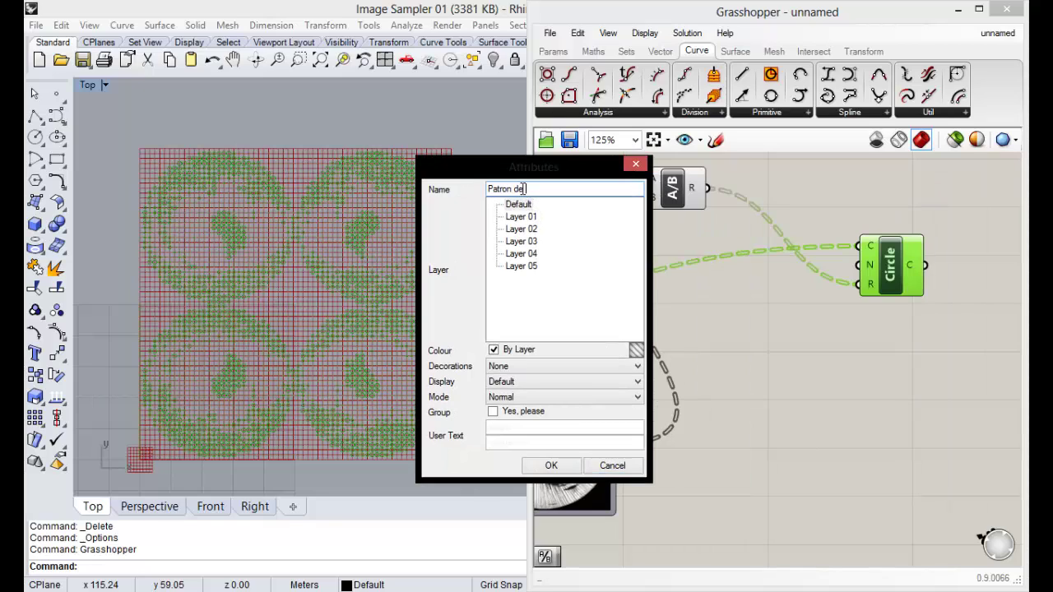
text(La)
Put the baked circles on Layer 01 as a single group and confirm.
drag(567, 167, 557, 58)
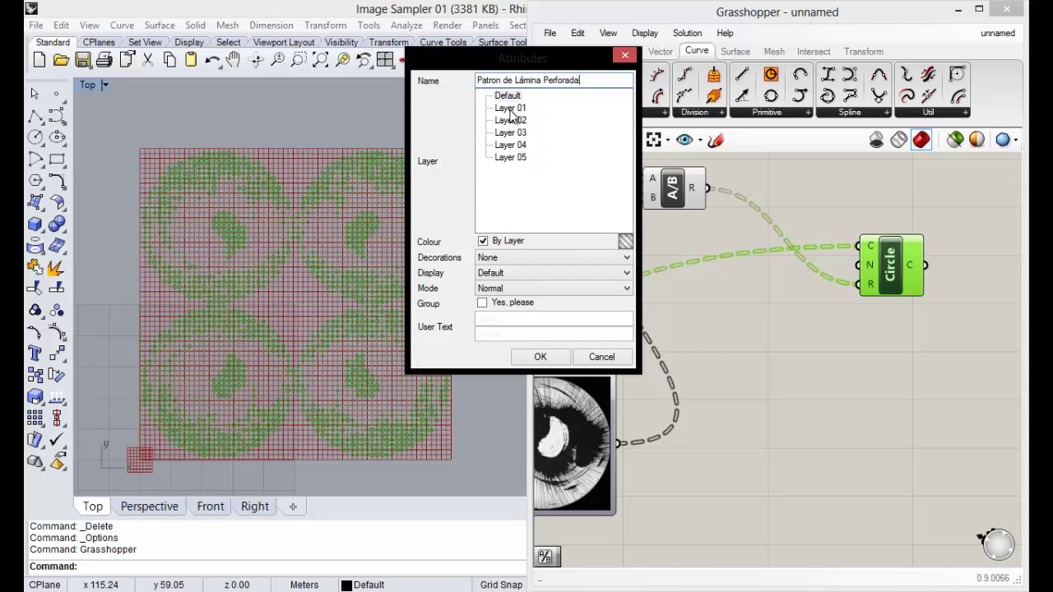
click(511, 109)
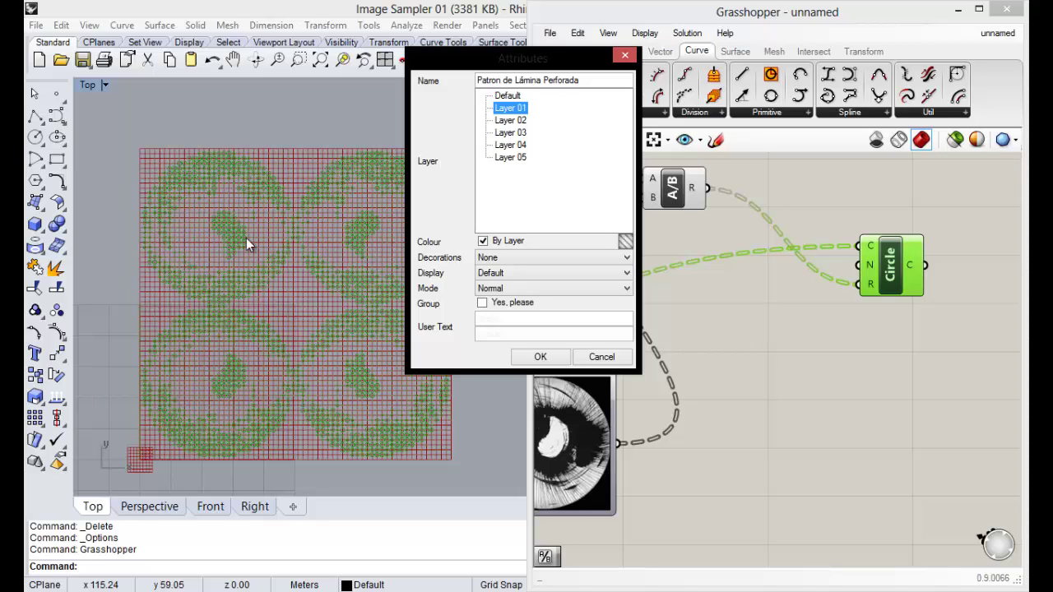
click(483, 303)
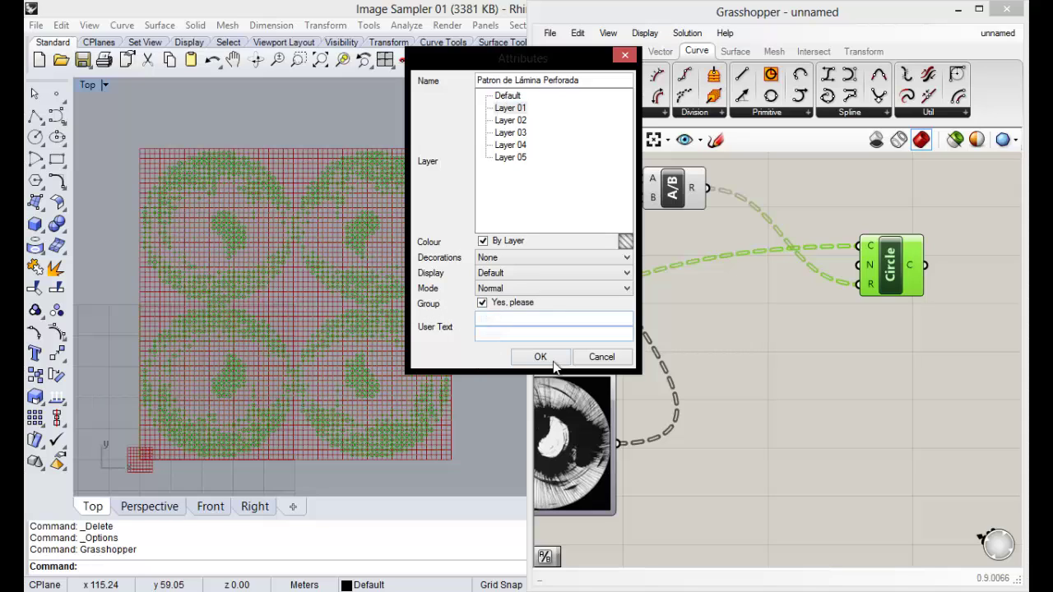
click(541, 357)
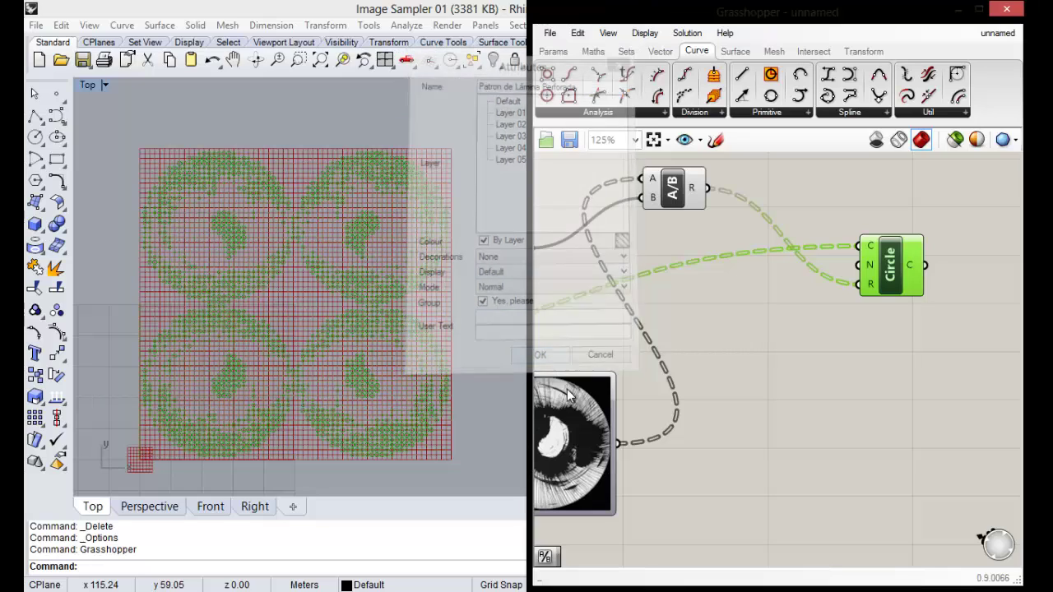
Save the Grasshopper definition via File > Save Document as 'Patron de Imagen'.
click(780, 330)
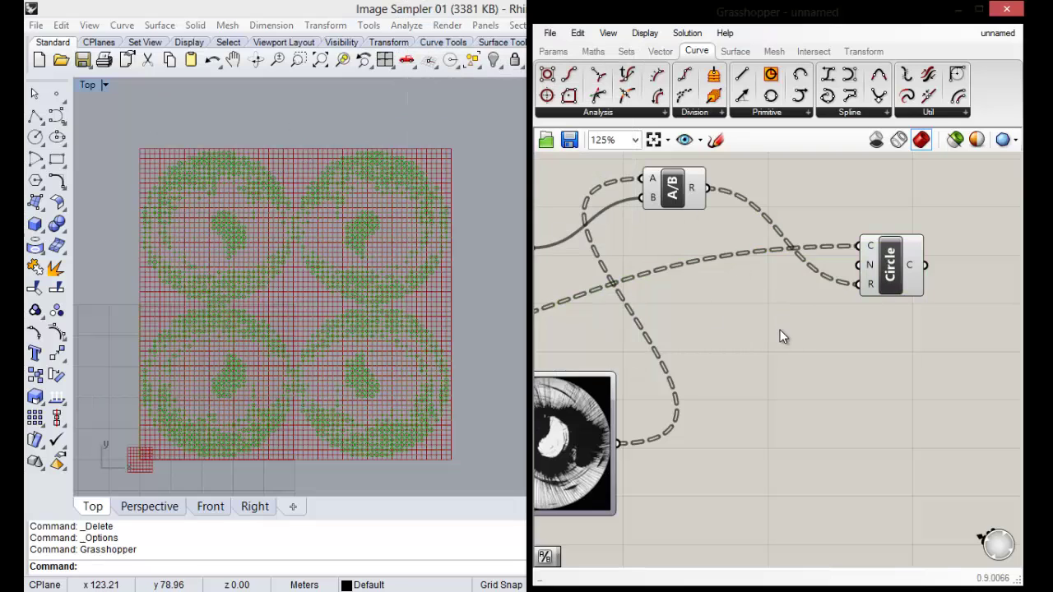
scroll(707, 320, down, 3)
scroll(750, 341, up, 2)
scroll(750, 341, up, 1)
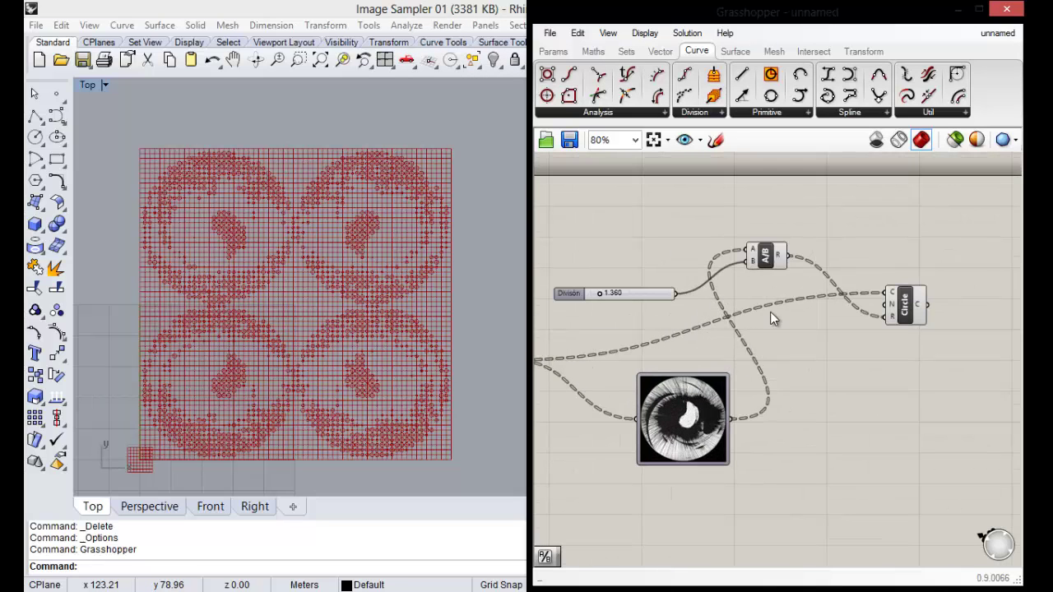
click(546, 33)
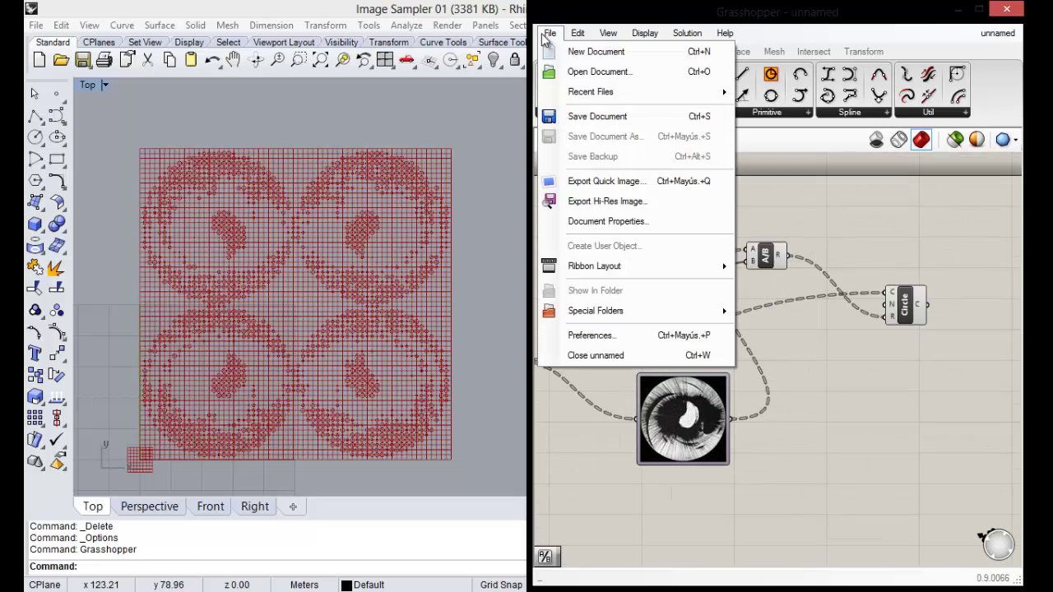
click(597, 116)
drag(474, 121, 301, 41)
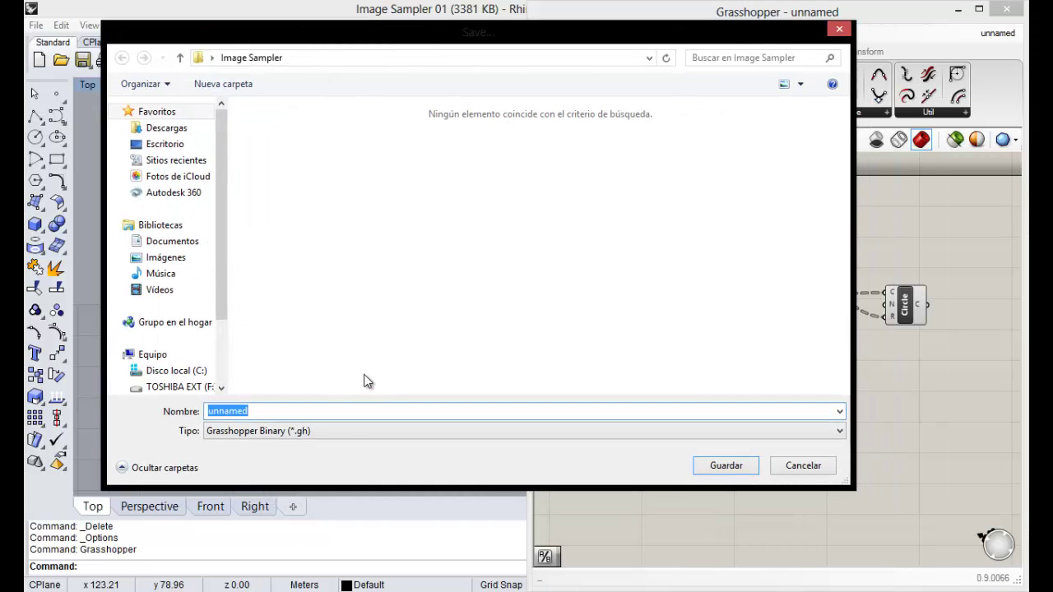
text(Patron de )
text(Imagen)
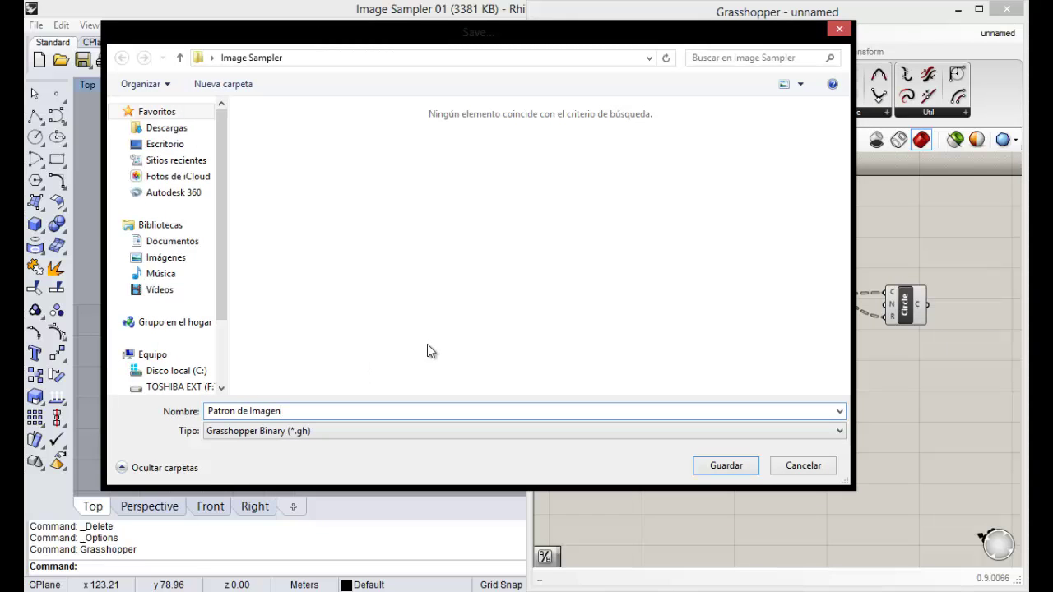
click(735, 467)
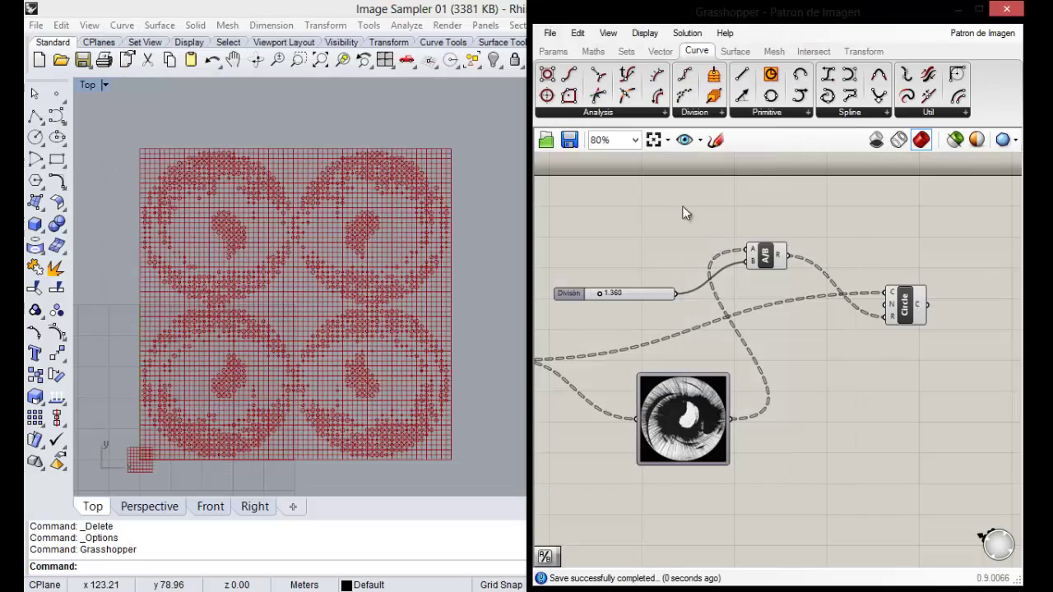
Close Grasshopper and check the baked curves by selecting all, then deselecting.
click(1006, 8)
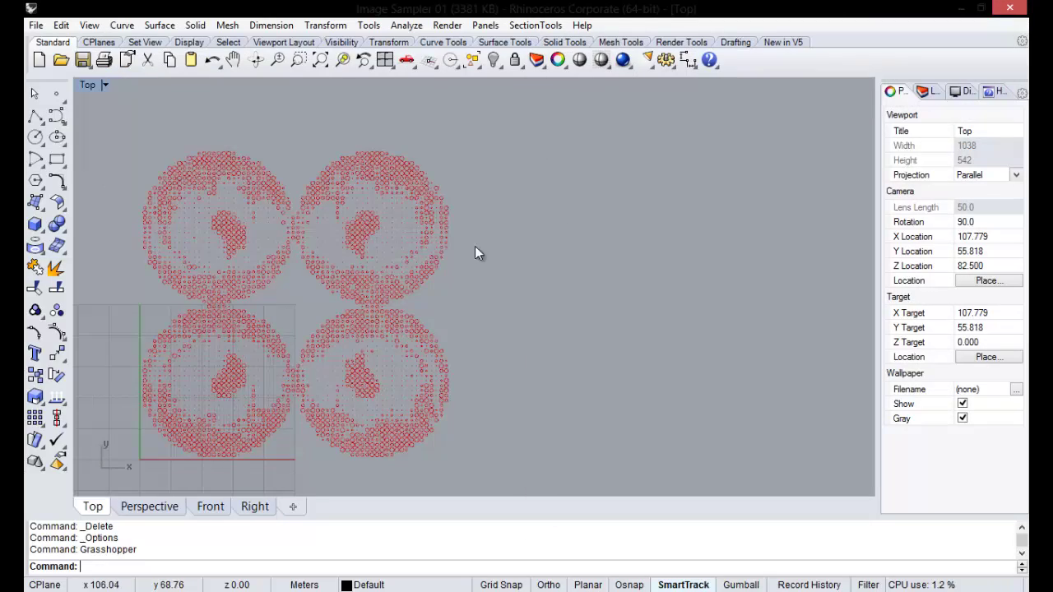
scroll(359, 244, down, 3)
scroll(347, 279, up, 5)
key(ctrl+a)
scroll(587, 299, down, 3)
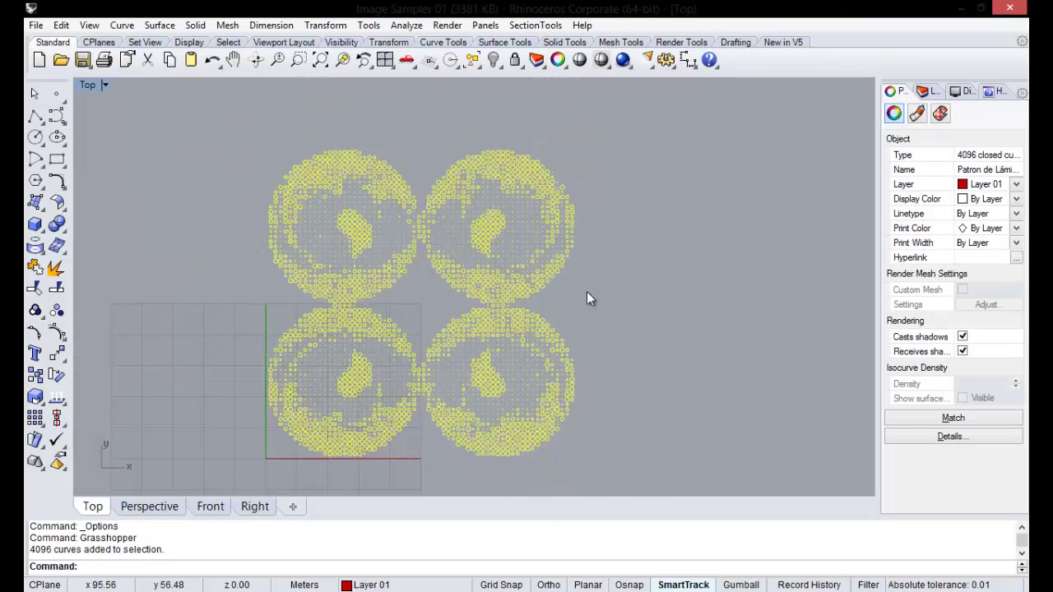
key(Escape)
scroll(333, 275, up, 3)
scroll(309, 300, down, 3)
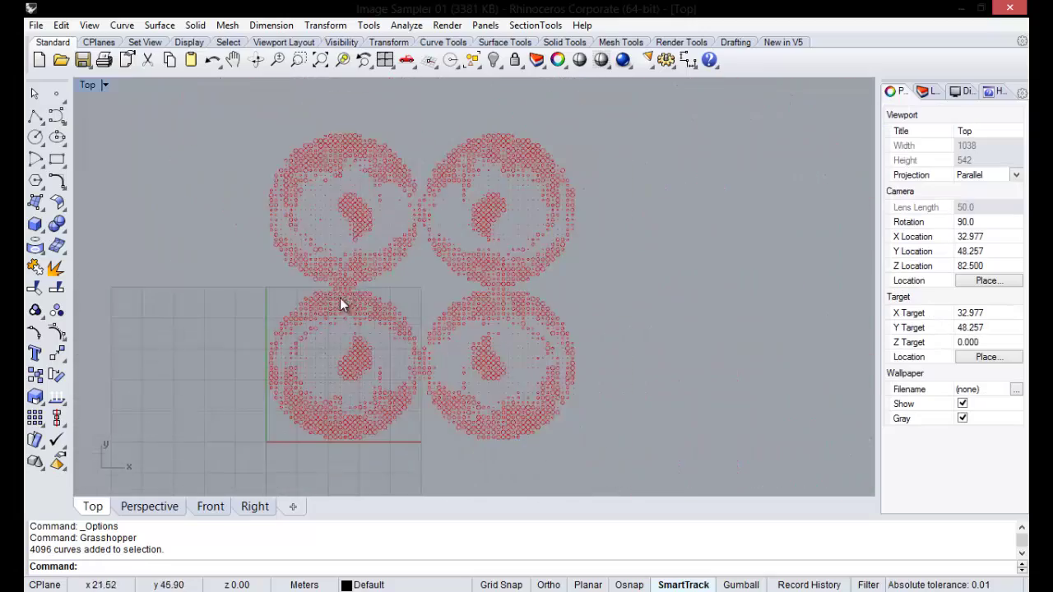
scroll(340, 298, up, 3)
Move the four dotted-circle patterns slightly up and left, then deselect.
click(444, 304)
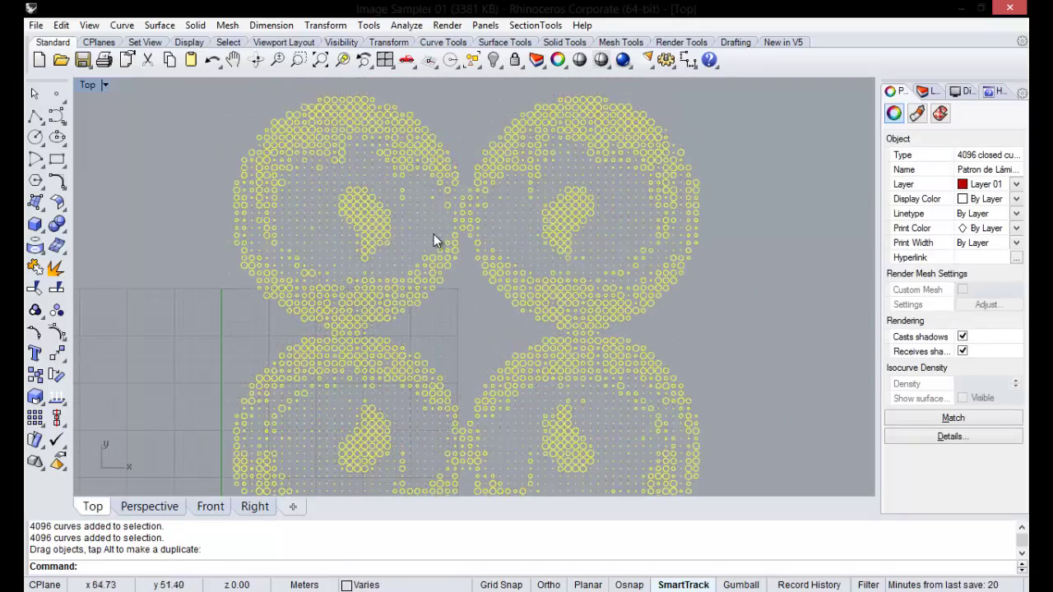
scroll(433, 239, down, 2)
drag(388, 271, 389, 251)
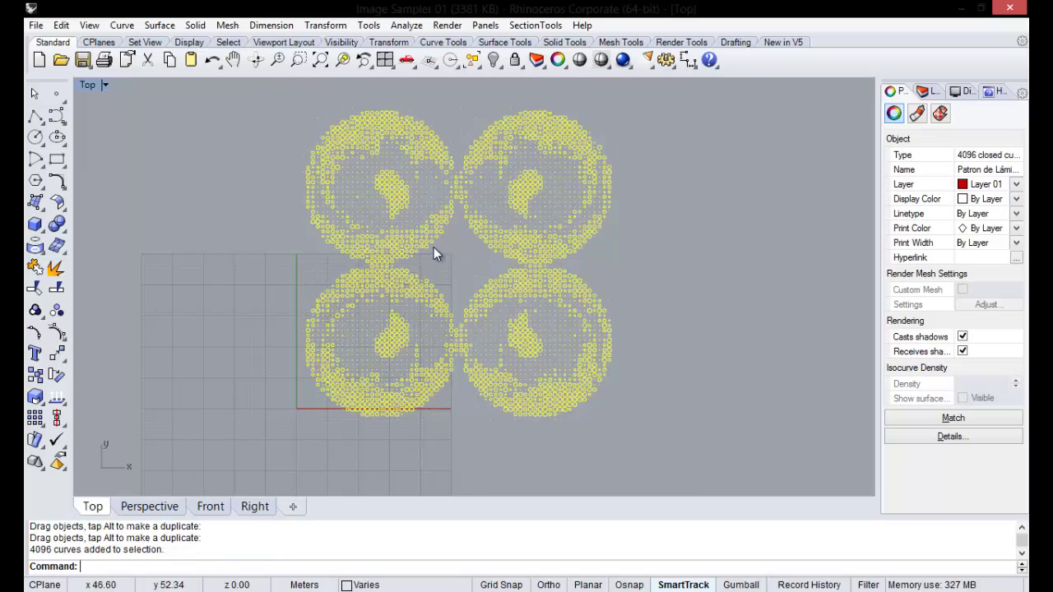
drag(397, 242, 395, 235)
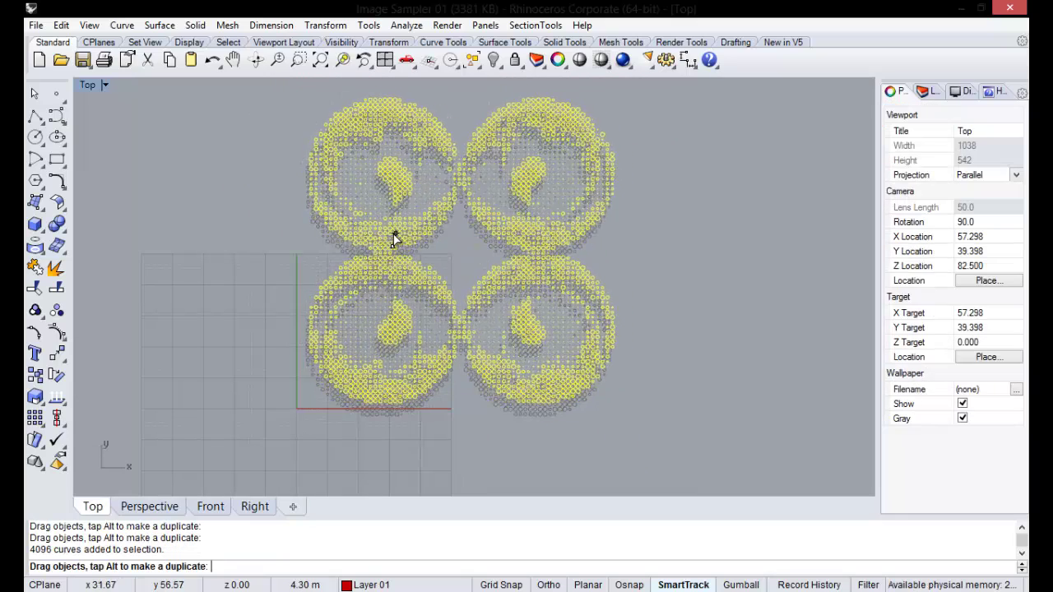
click(658, 278)
Pan the Top view to center the patterns and check their selection.
scroll(508, 263, up, 1)
scroll(469, 287, down, 1)
scroll(468, 287, up, 1)
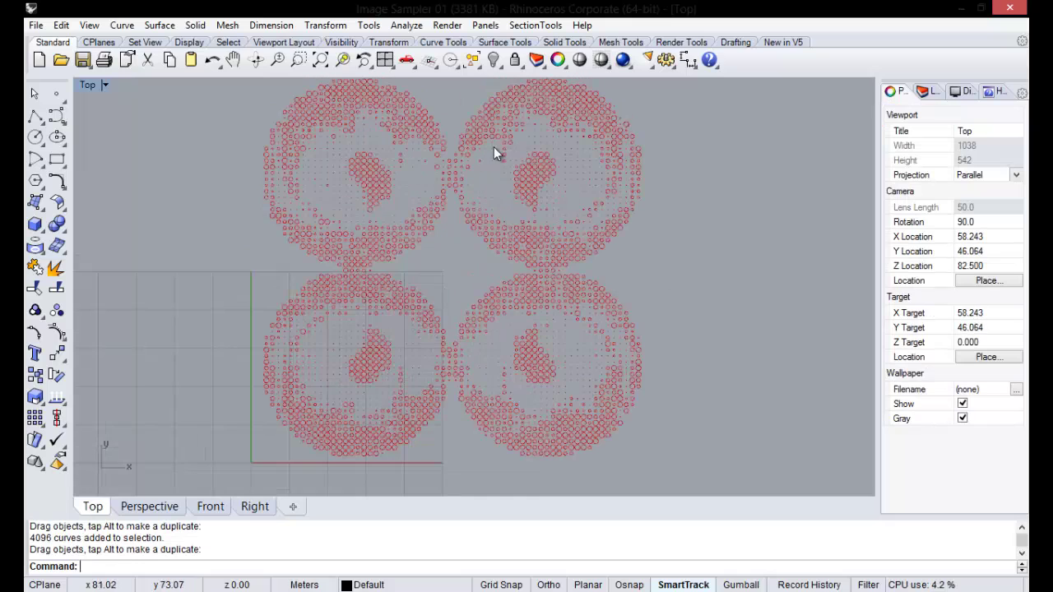
right_drag(391, 279, 389, 300)
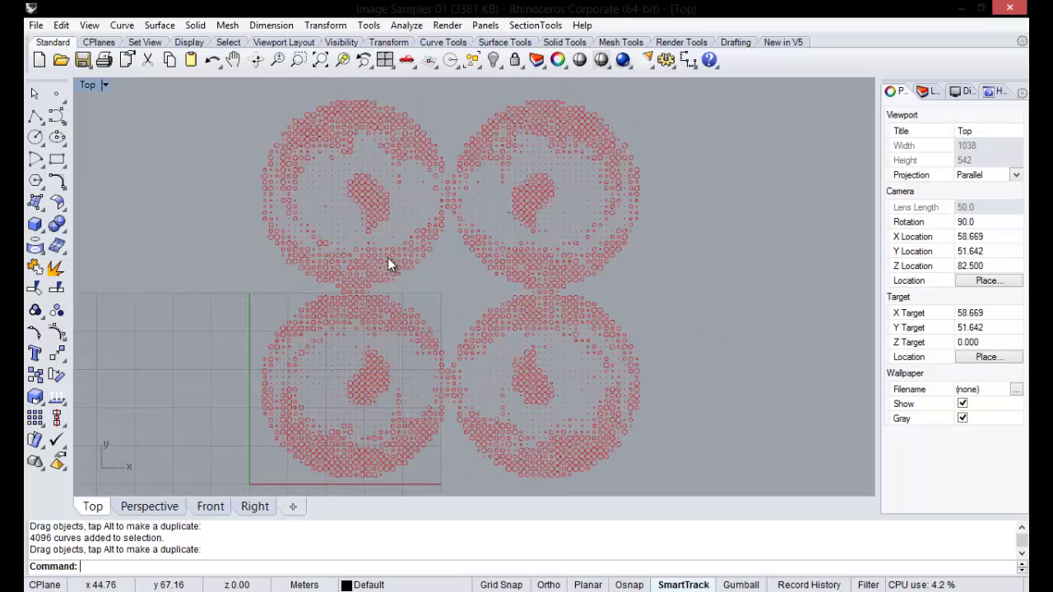
click(436, 306)
key(Escape)
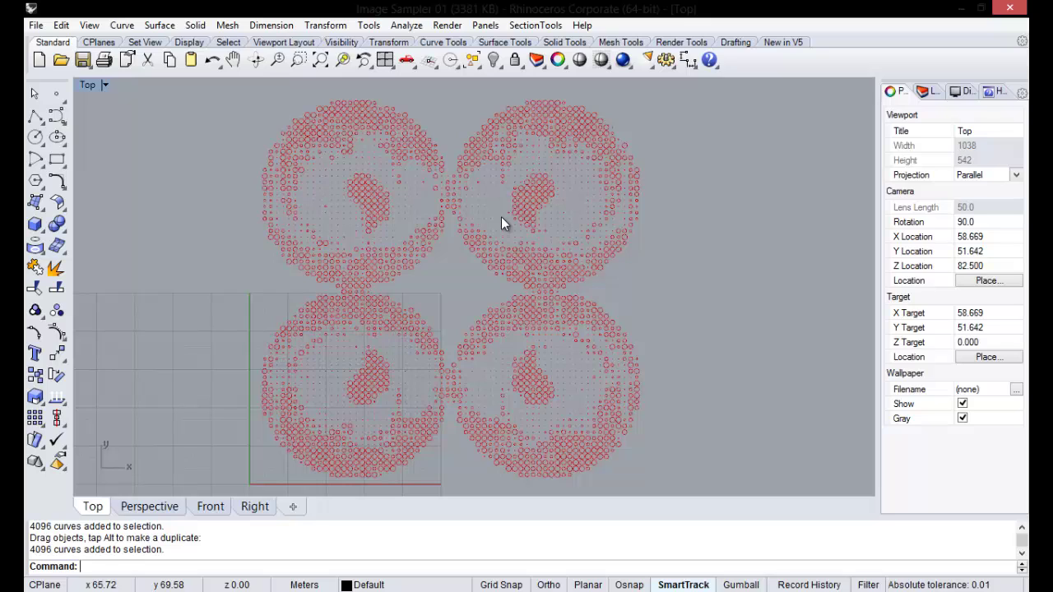
drag(722, 165, 826, 347)
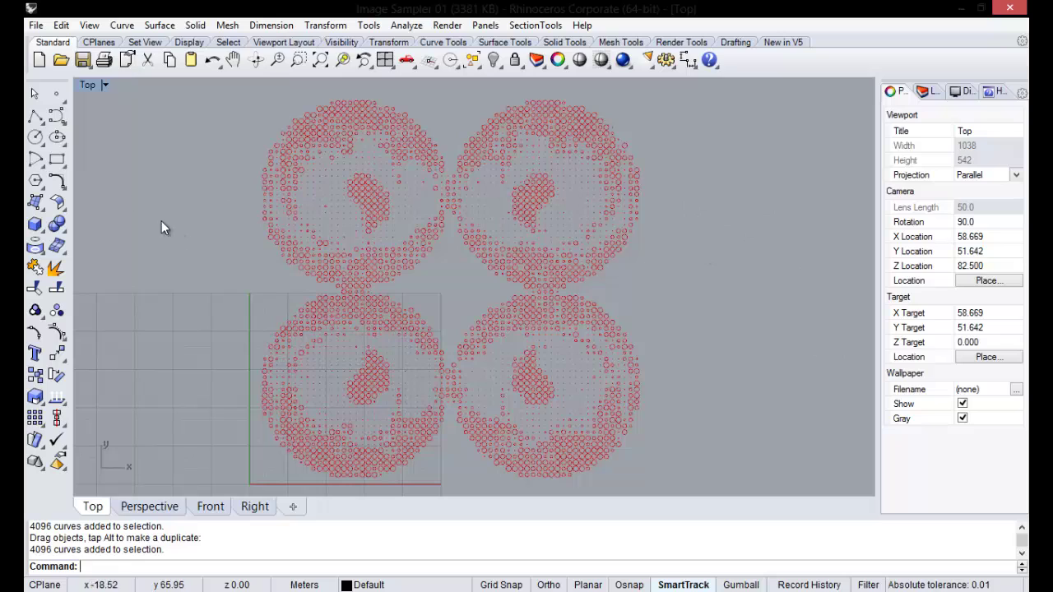